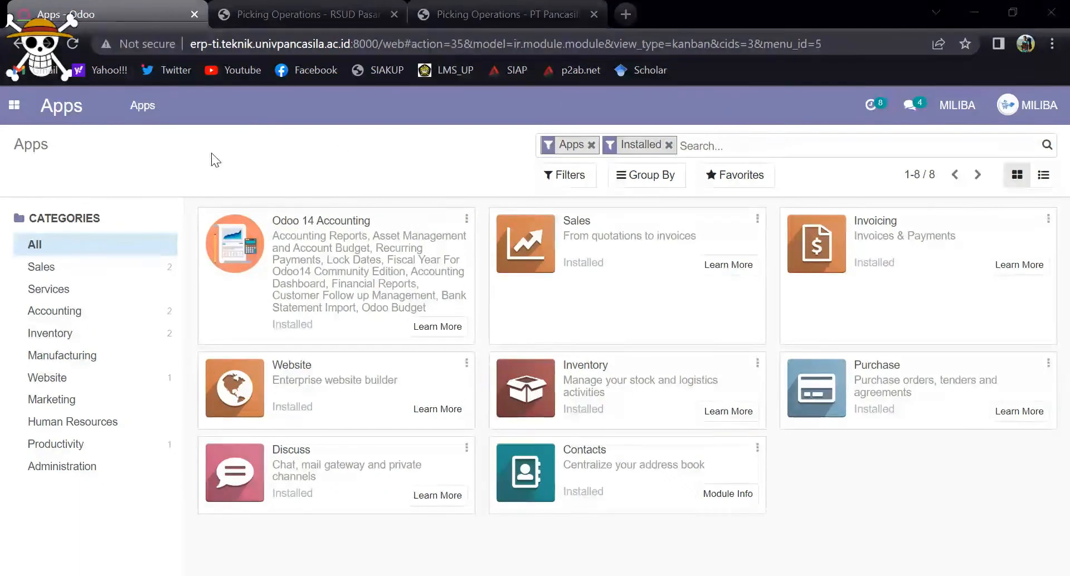
Step: Open the Website module and go to the company's public website
click(18, 111)
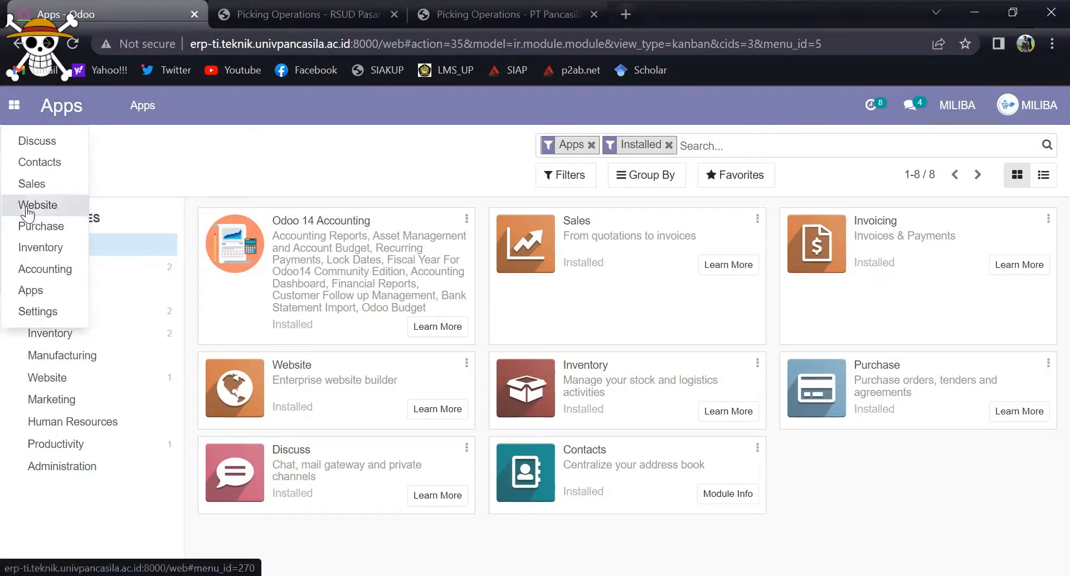
click(26, 206)
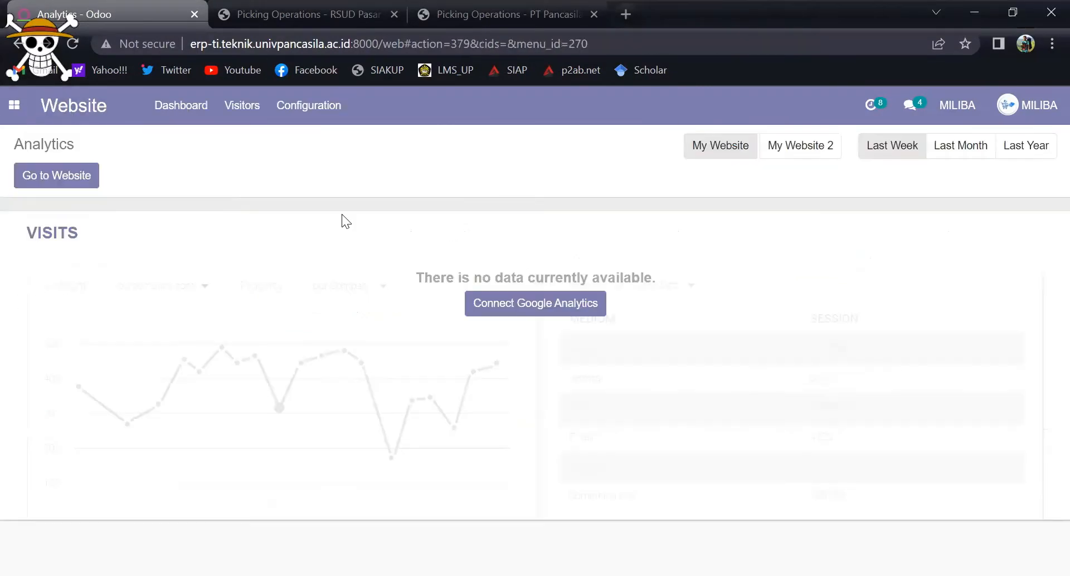
click(85, 184)
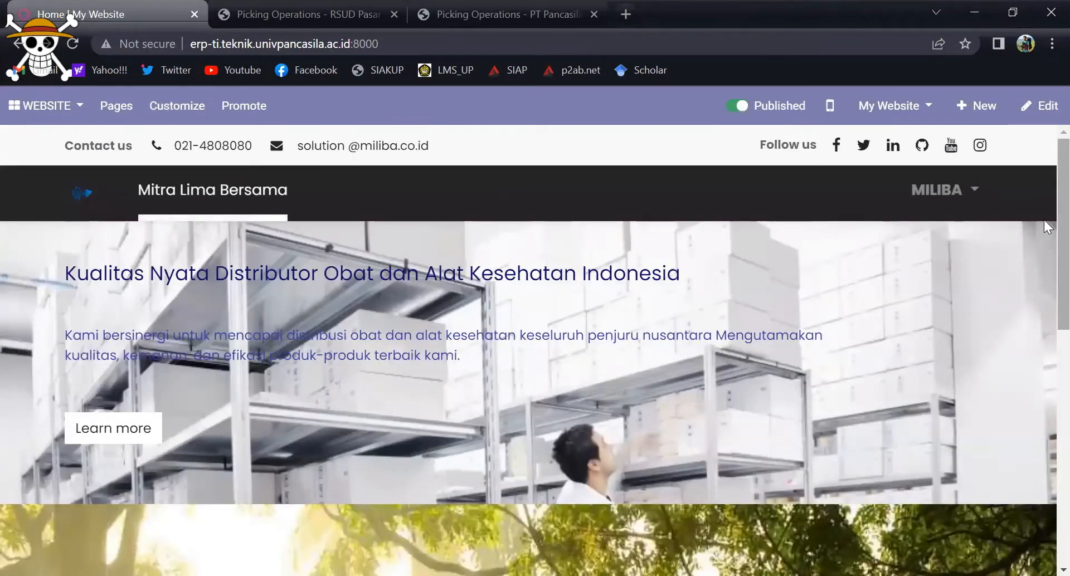
Step: Examine the home page from its header banner through the carousel slides to the footer, and return to the upper part of the page
scroll(1043, 192, down, 1)
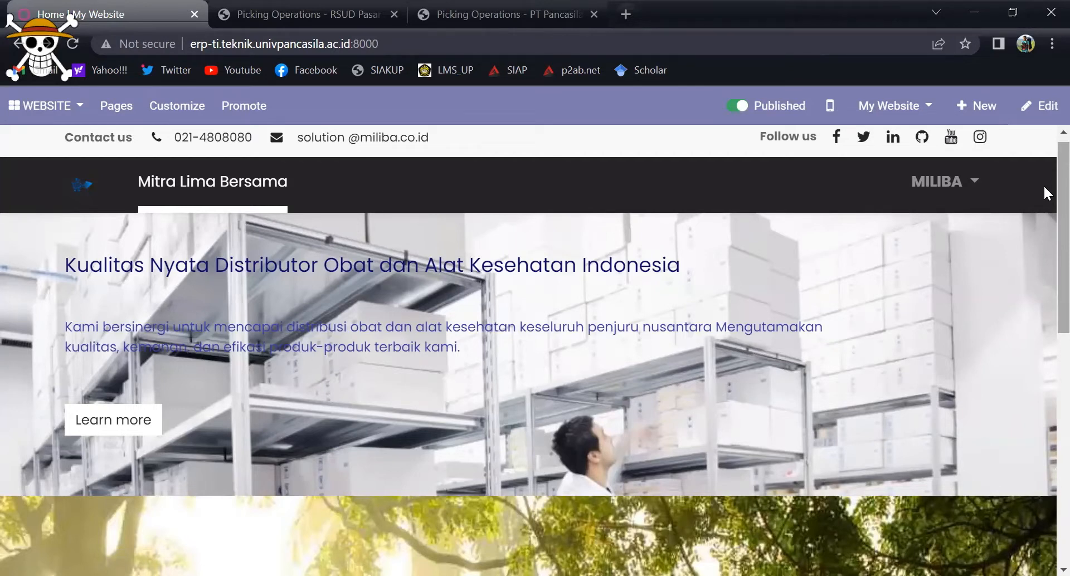
scroll(1045, 186, down, 1)
scroll(1045, 189, down, 2)
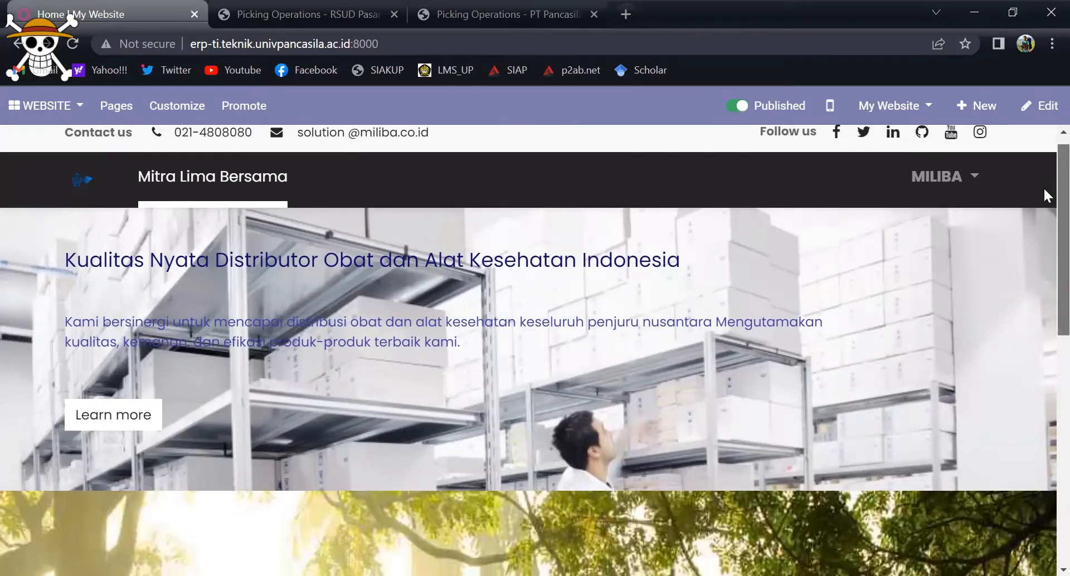
scroll(1044, 204, down, 3)
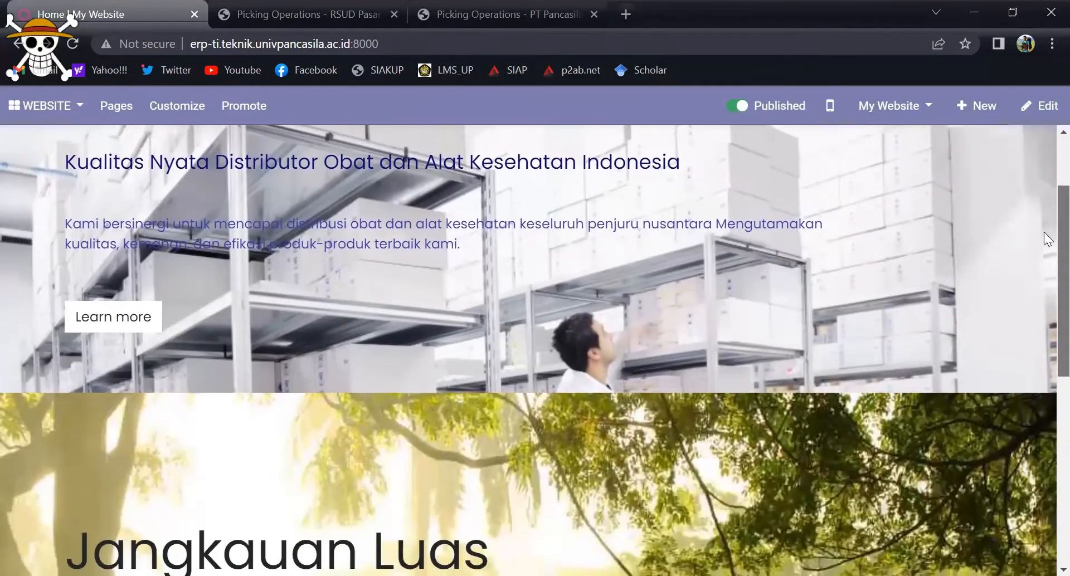
scroll(1044, 284, down, 4)
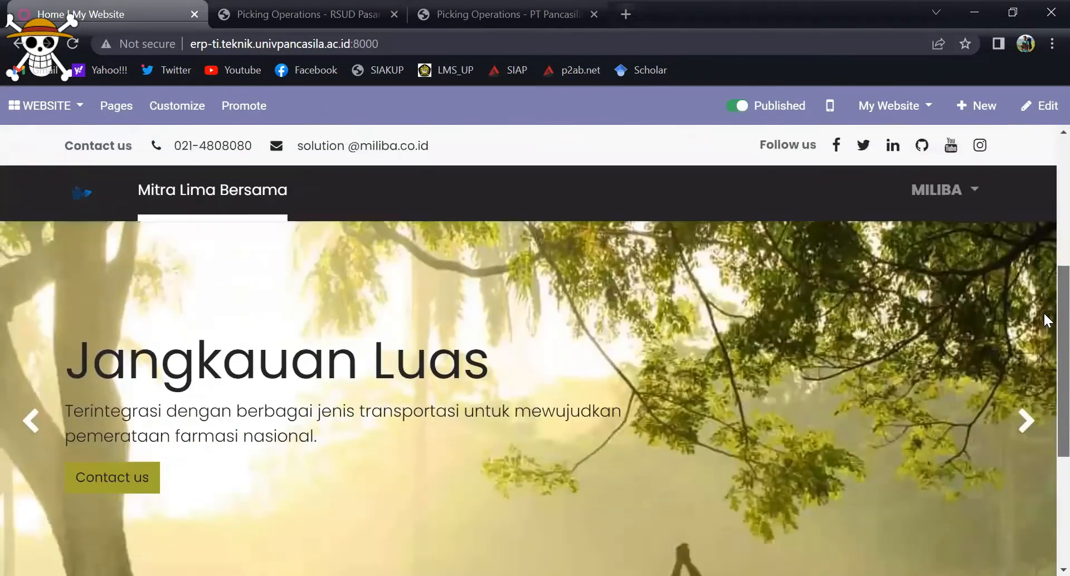
scroll(1037, 335, down, 1)
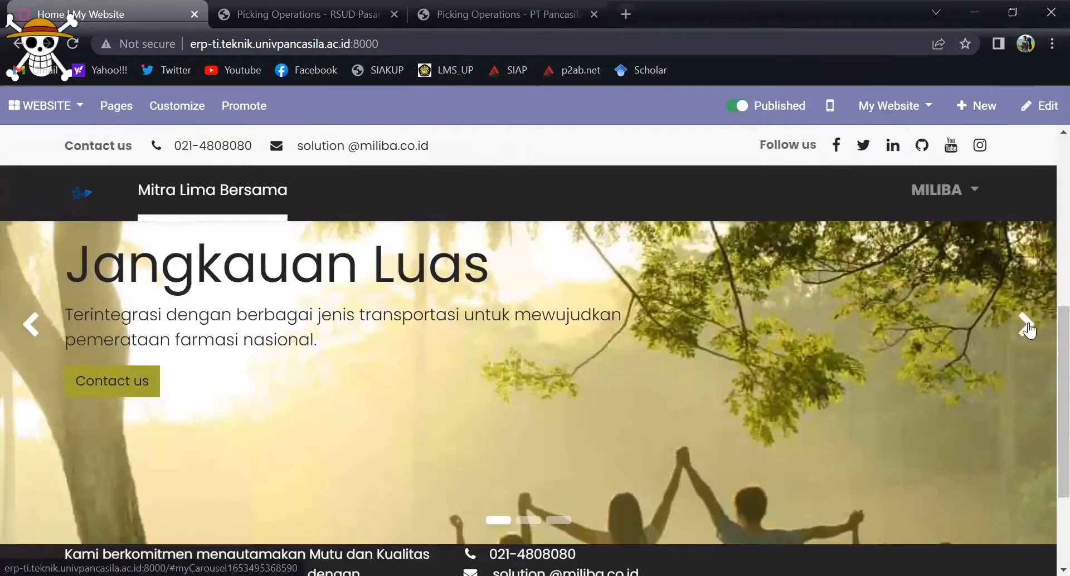
click(1045, 340)
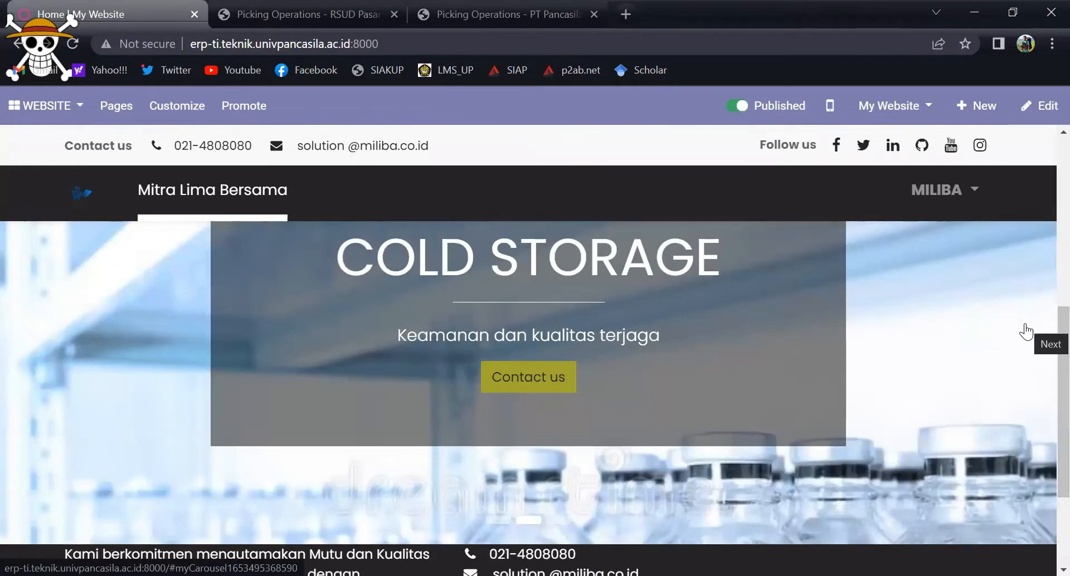
click(1026, 330)
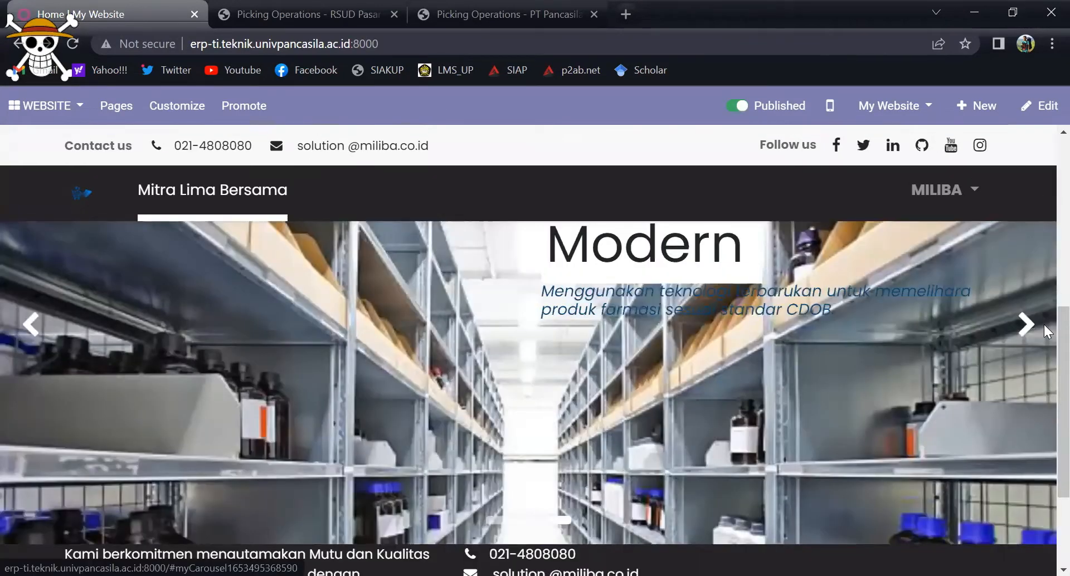
scroll(1043, 343, down, 1)
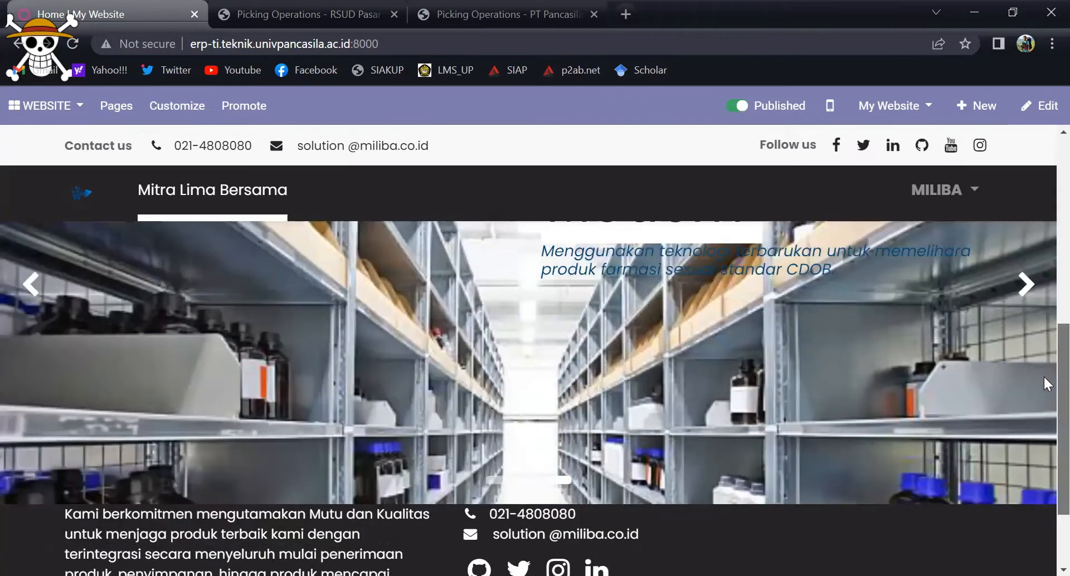
scroll(1044, 385, down, 2)
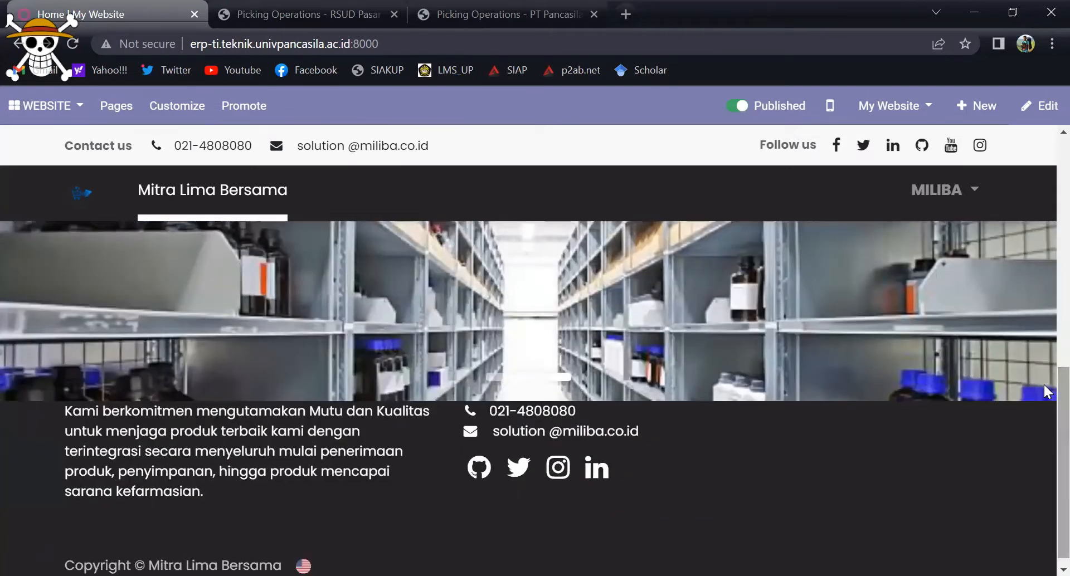
scroll(1047, 390, up, 3)
click(944, 249)
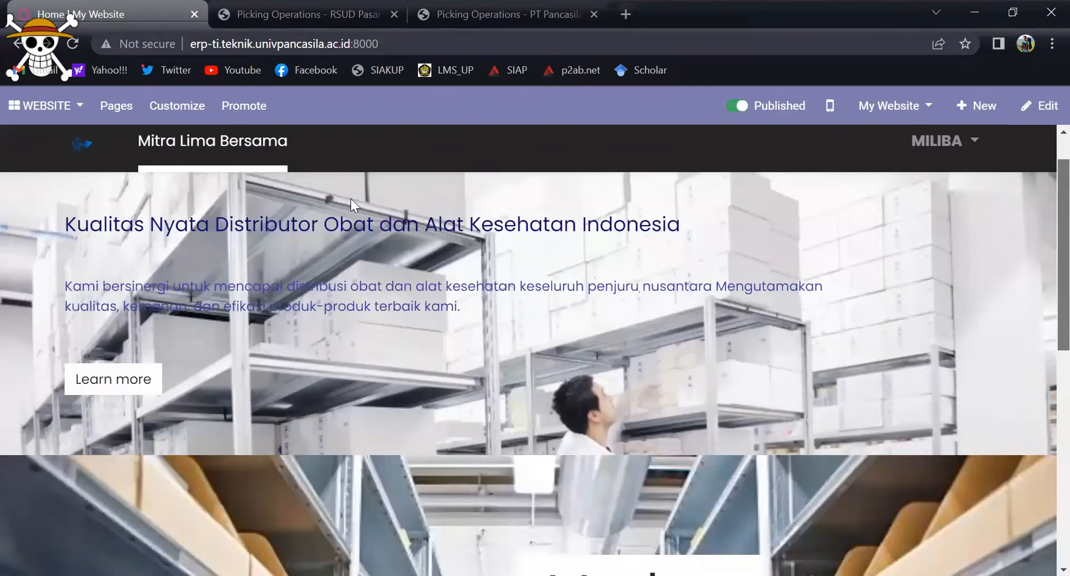
scroll(351, 200, up, 1)
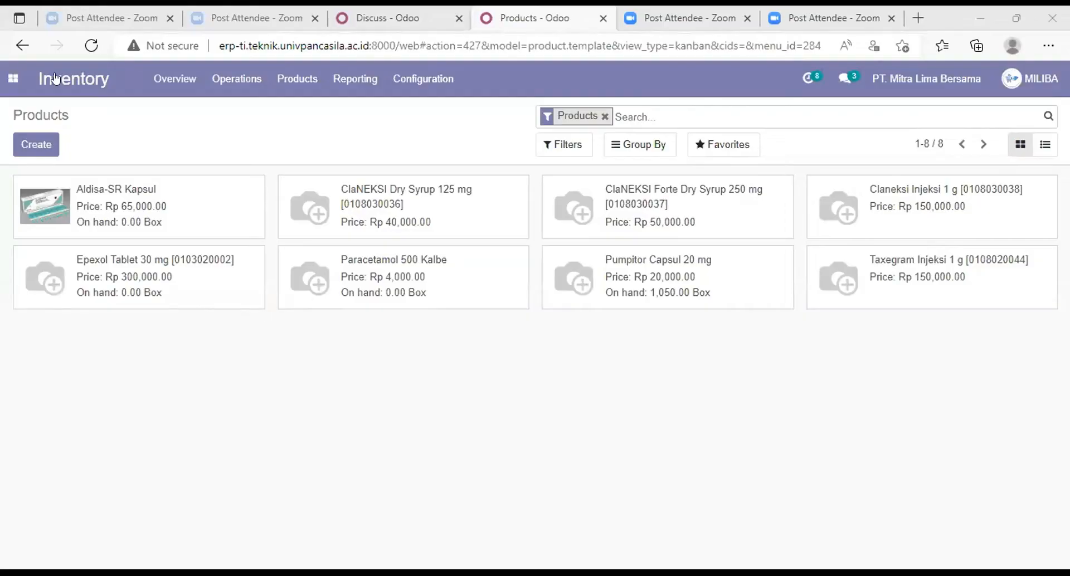
Step: Open the Inventory overview and bring up the list of available apps
click(31, 81)
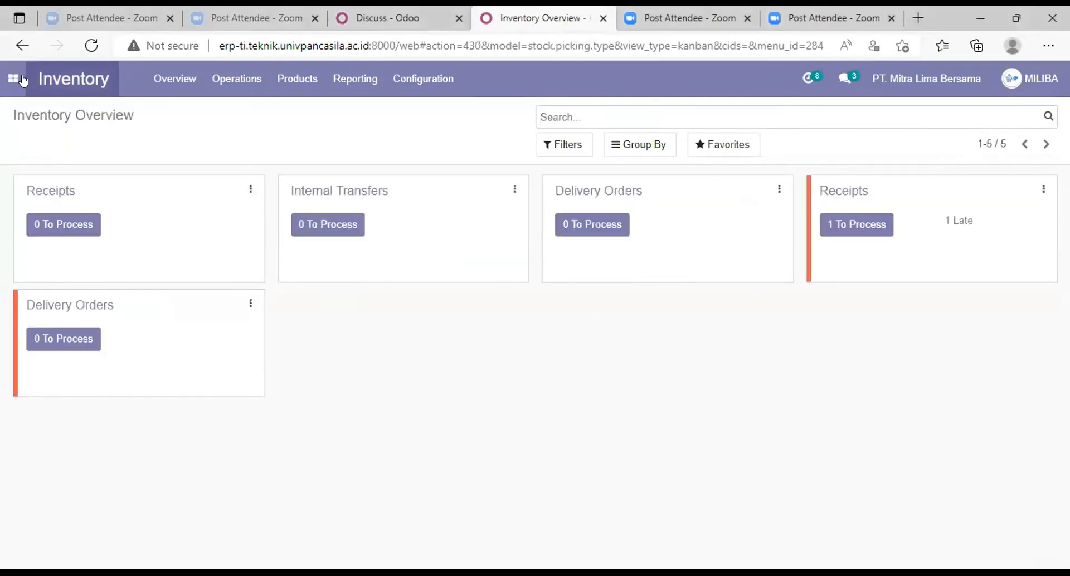
click(13, 80)
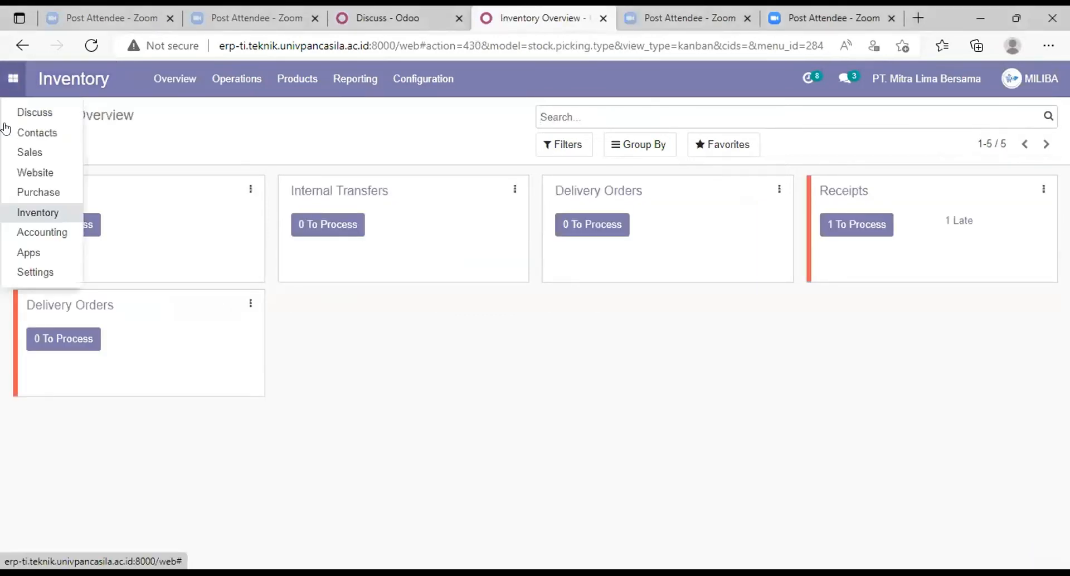
click(29, 251)
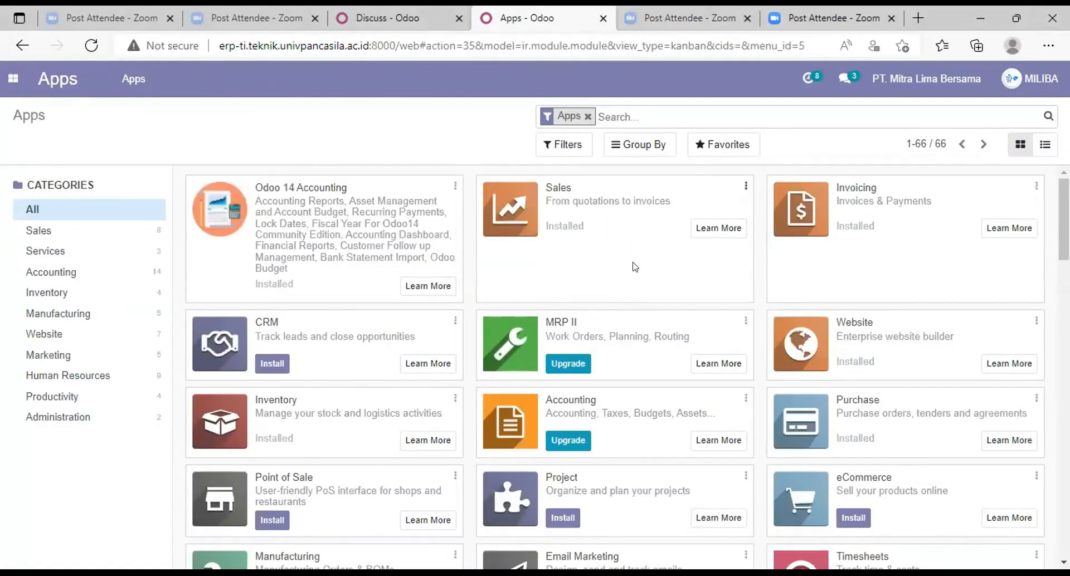
Step: Go to the Inventory module and open its product list
click(9, 82)
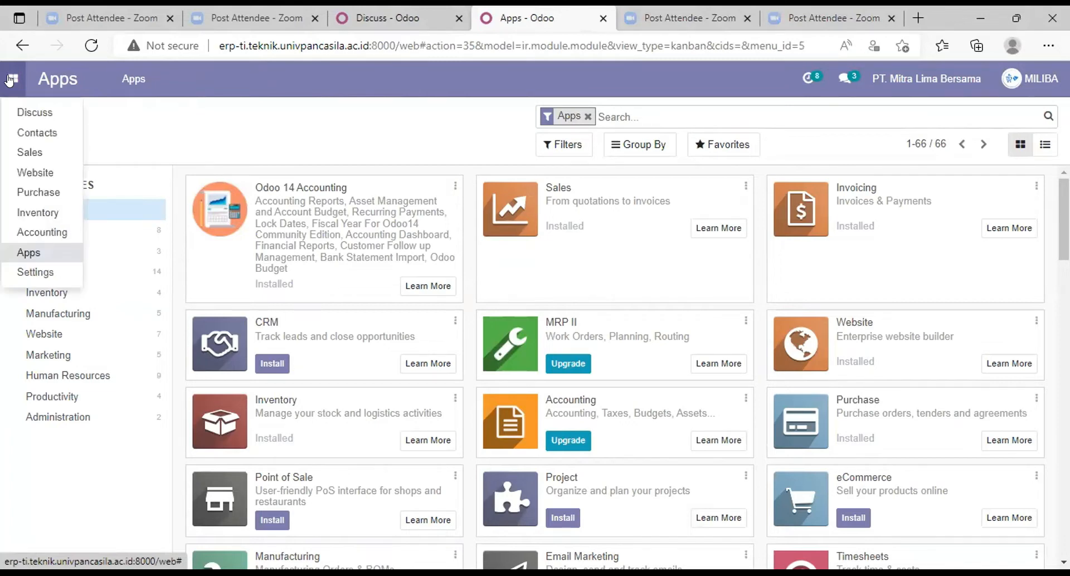
click(46, 213)
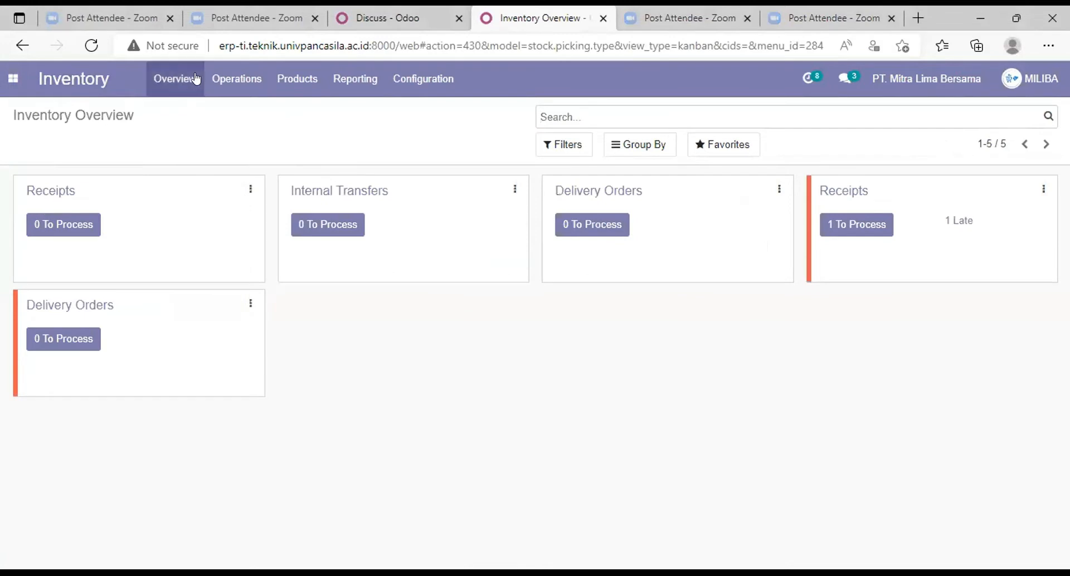
click(292, 85)
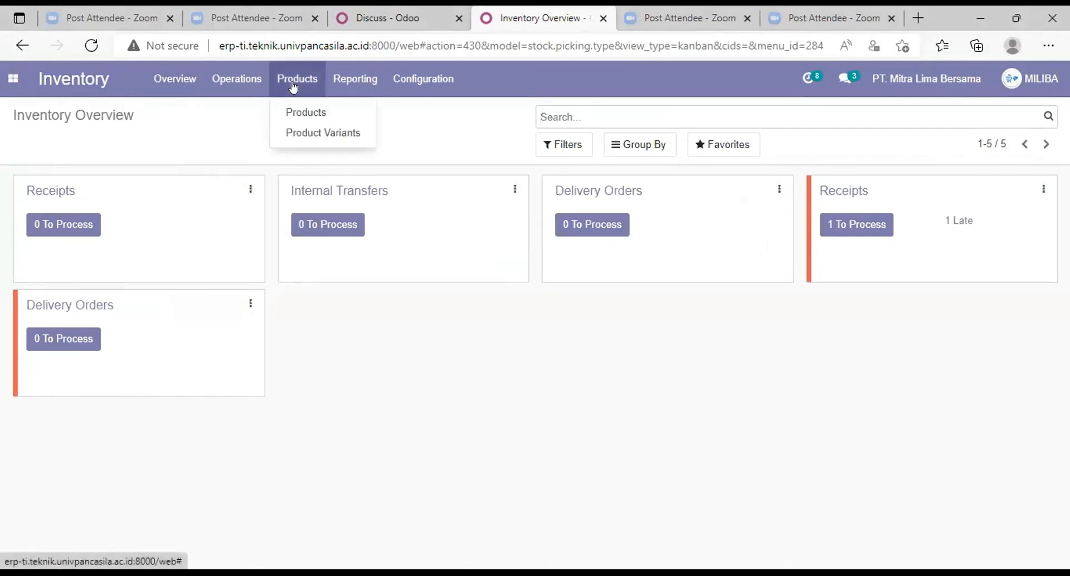
click(305, 111)
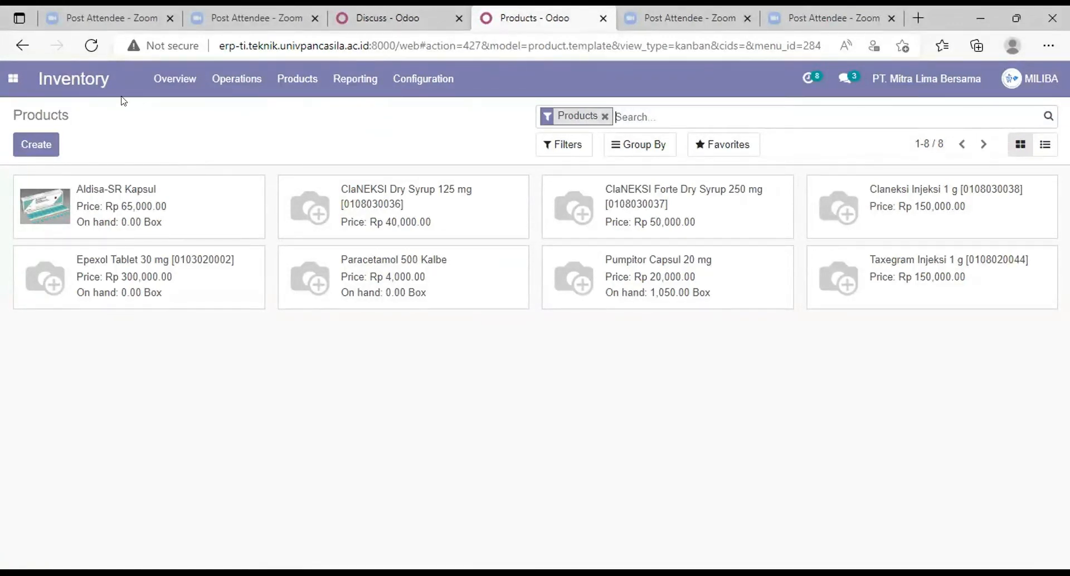
Step: Create a product from the saved entry "Sanmol Infusion 10 mg/mL -100 mL" with company PT Sanbe Farma, and set its type to Storable Product
click(34, 144)
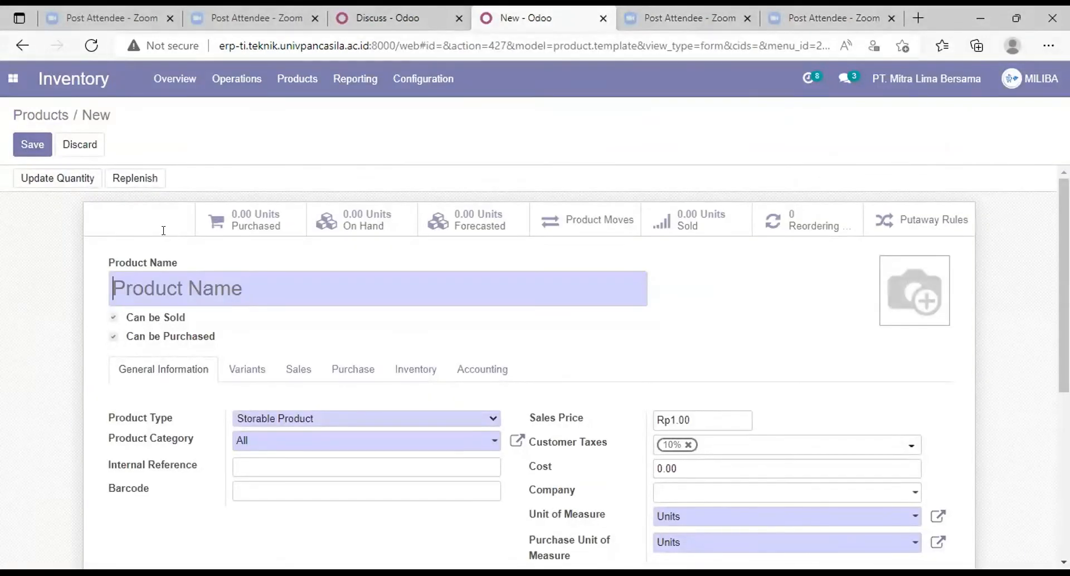
scroll(165, 234, down, 1)
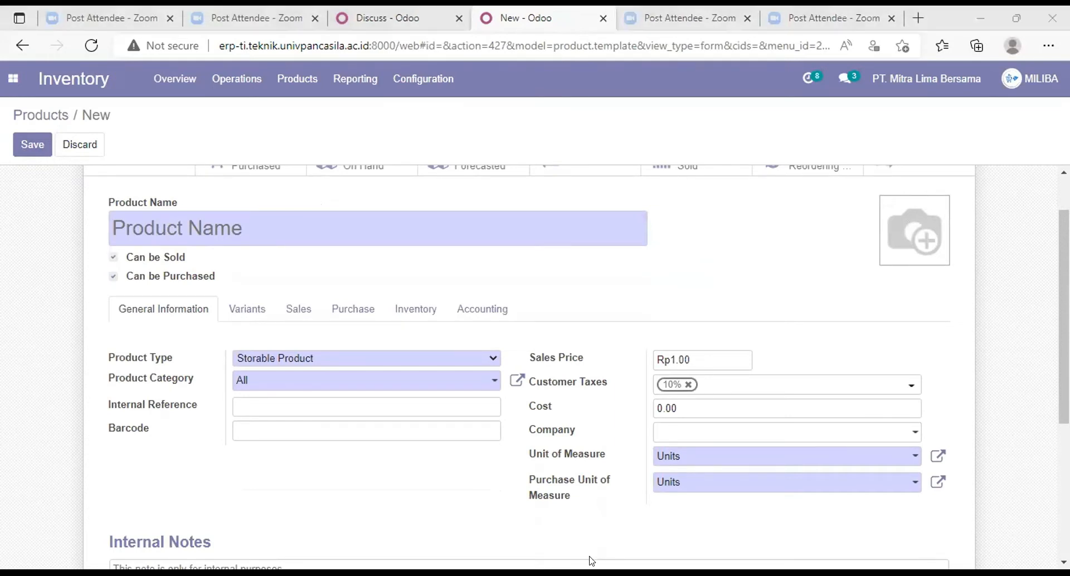
click(323, 229)
click(319, 288)
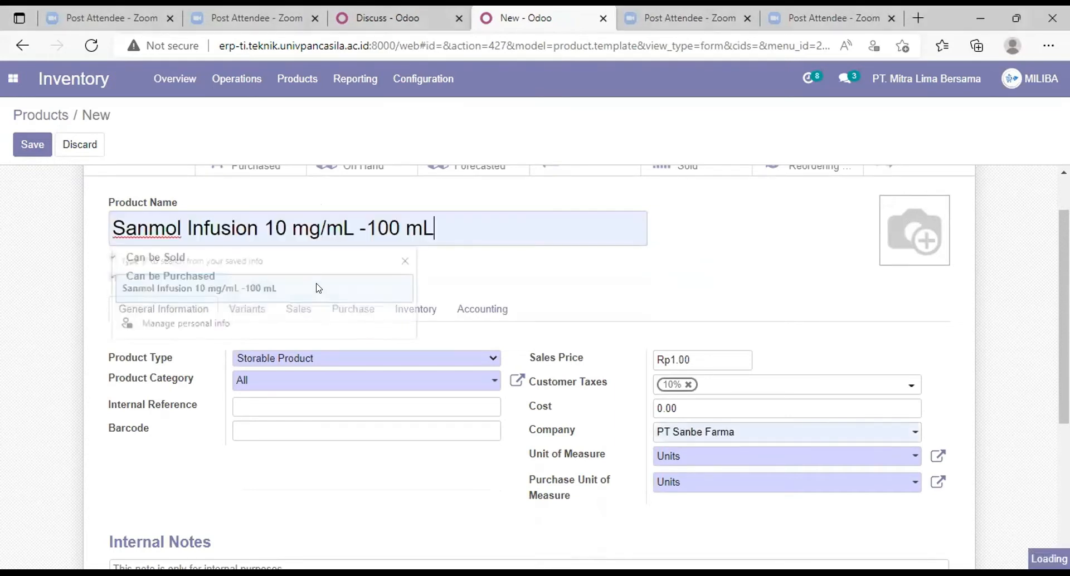
click(481, 365)
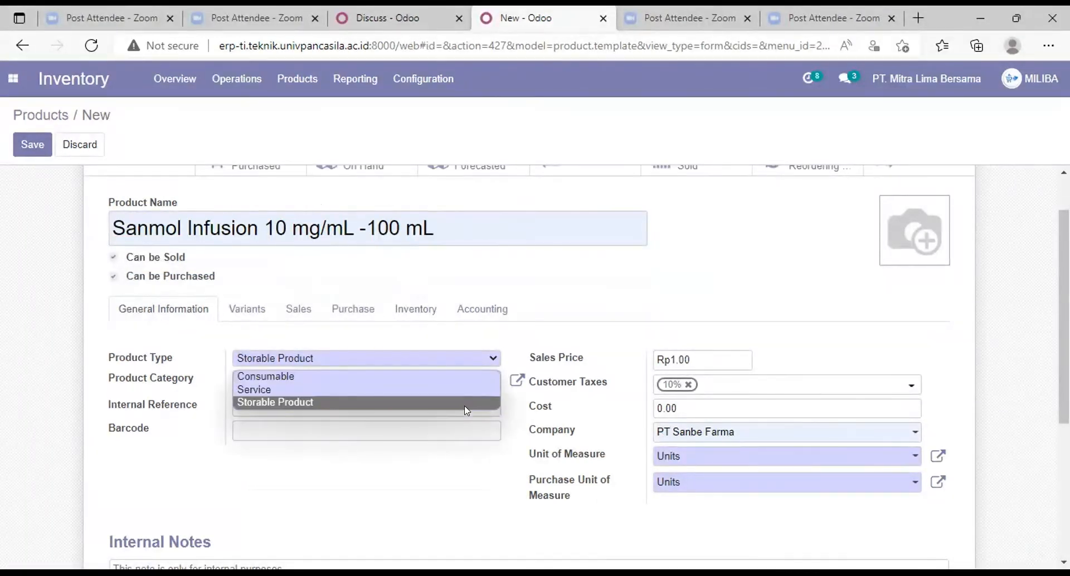
click(467, 403)
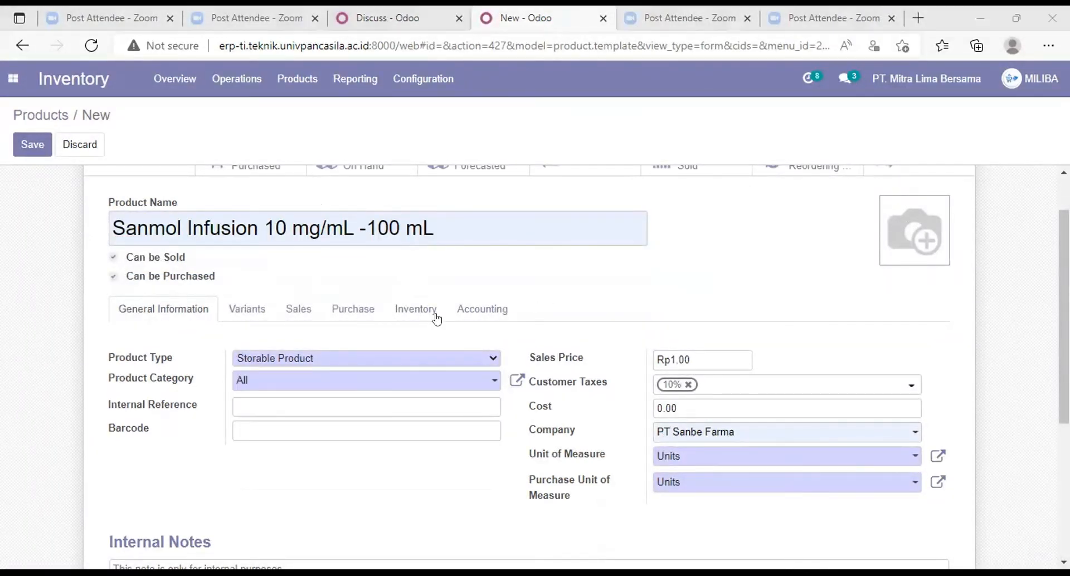
scroll(376, 379, down, 1)
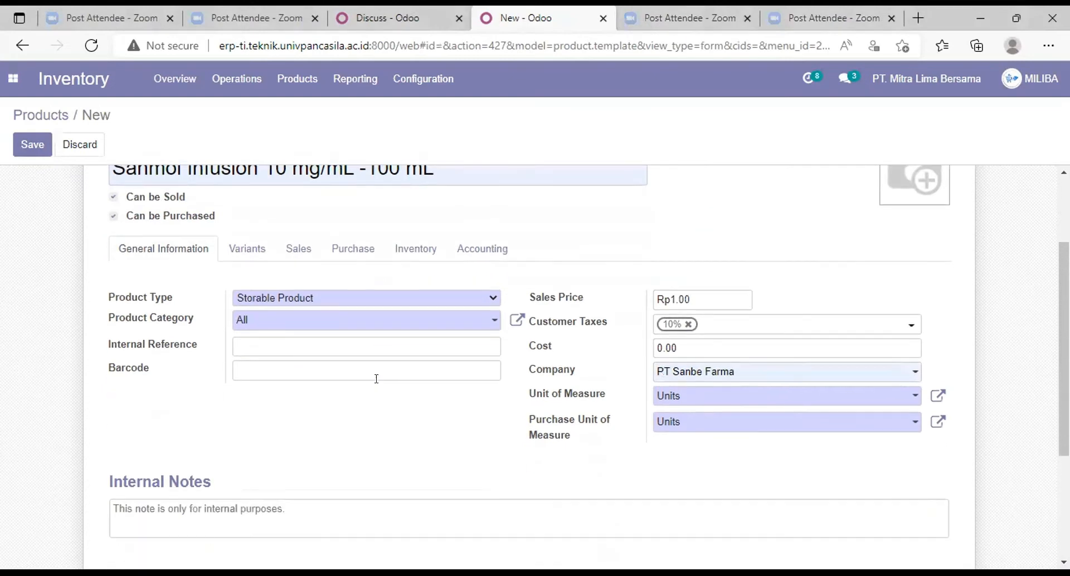
click(373, 345)
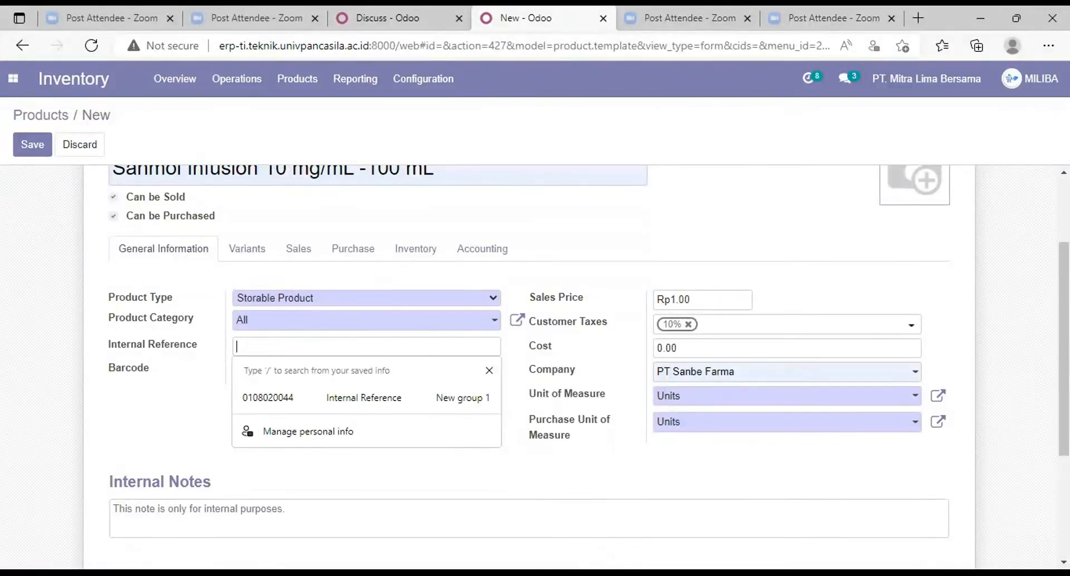
key(alt+Tab)
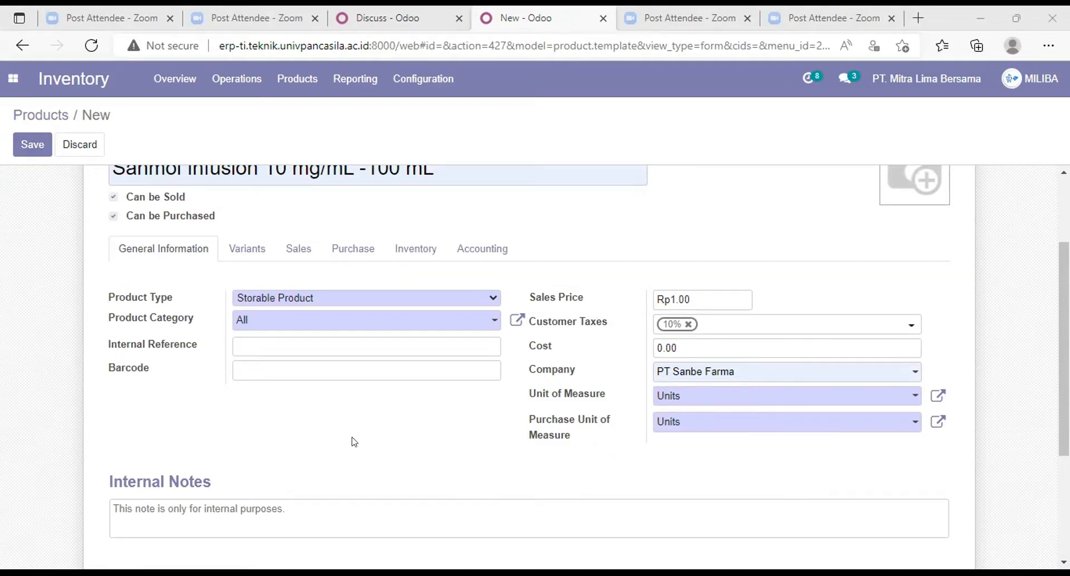
key(alt+Tab)
key(ctrl+v)
click(348, 367)
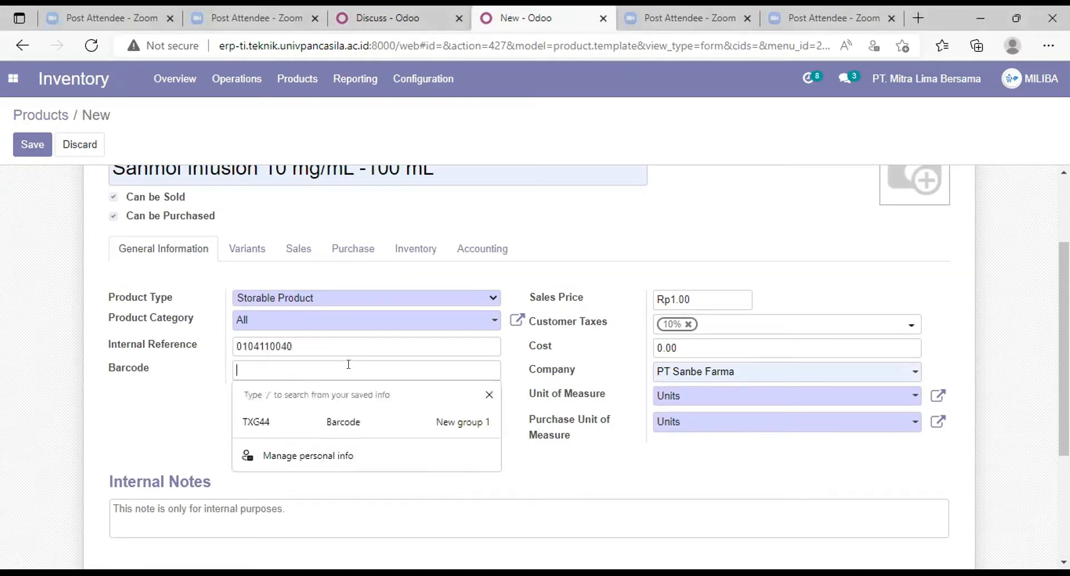
text(SN)
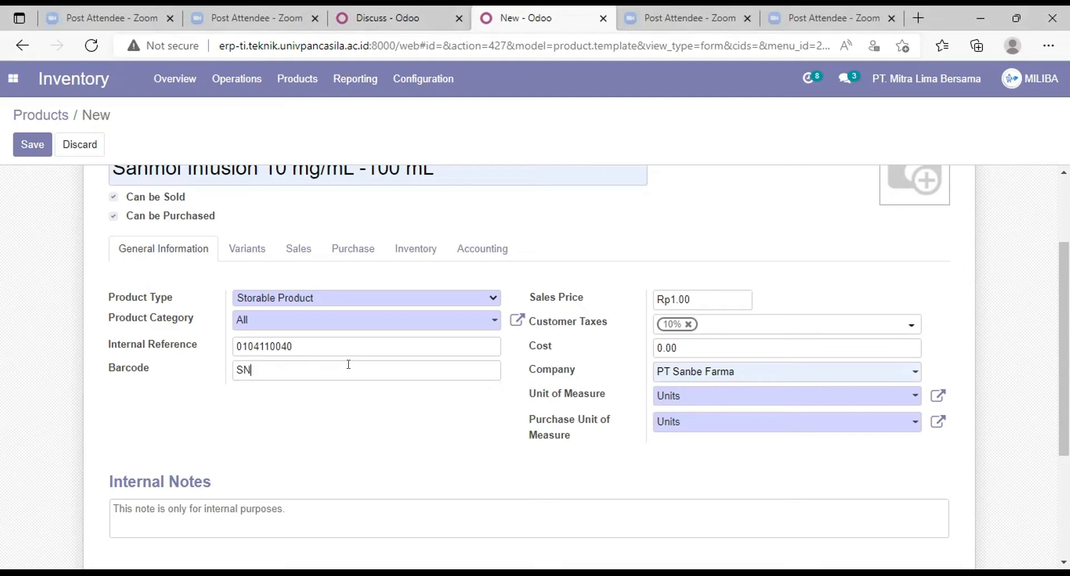
text(M040)
Step: Set the product's sales price to Rp150000 and open its company field, filled with PT Sanbe Farma
text(50000)
click(737, 344)
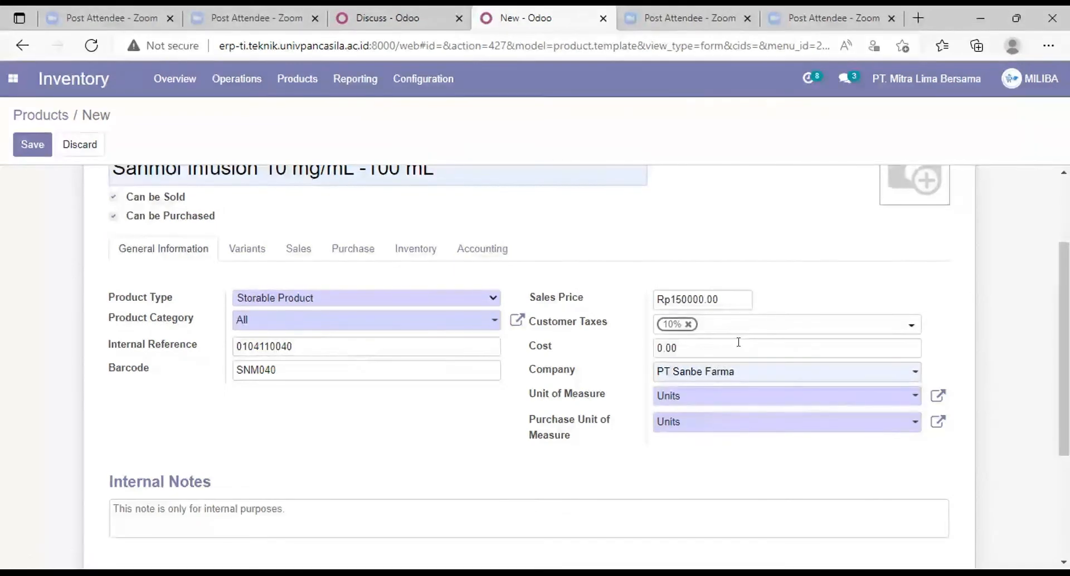
click(736, 373)
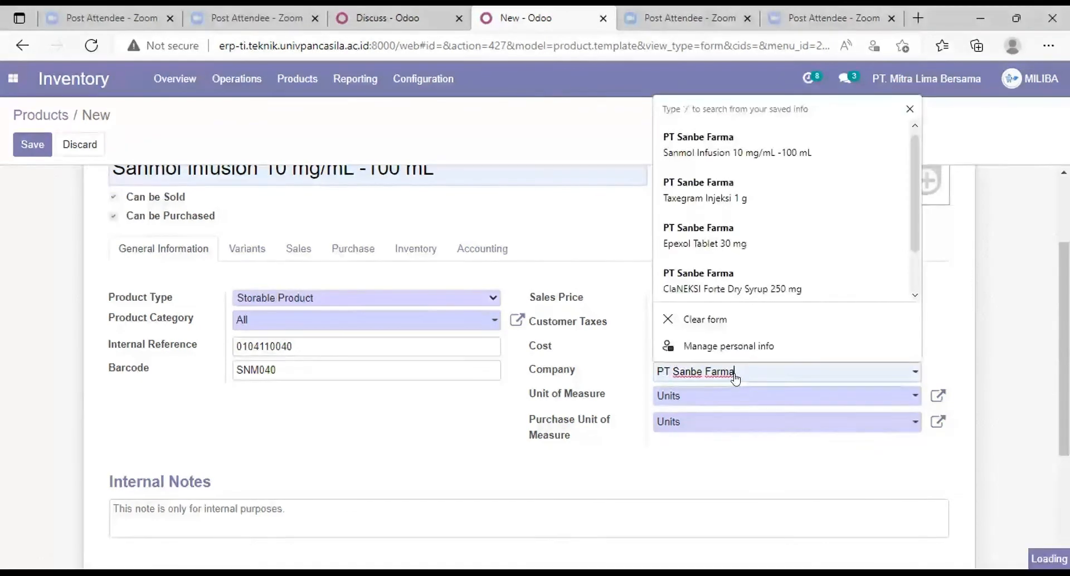
Step: Set the product's unit of measure and purchase unit of measure to Botol, and save the product
click(747, 396)
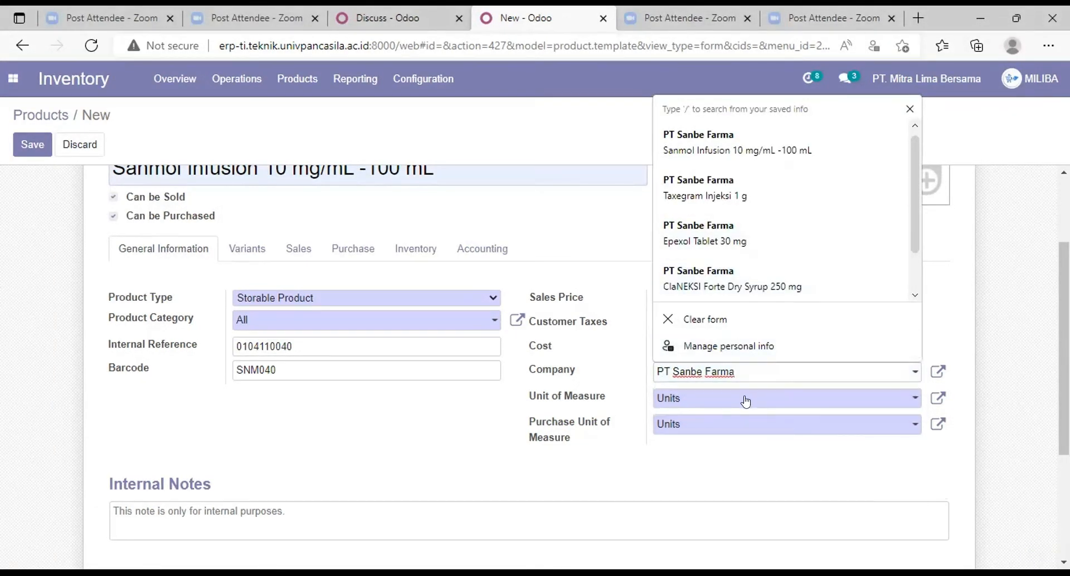
click(746, 399)
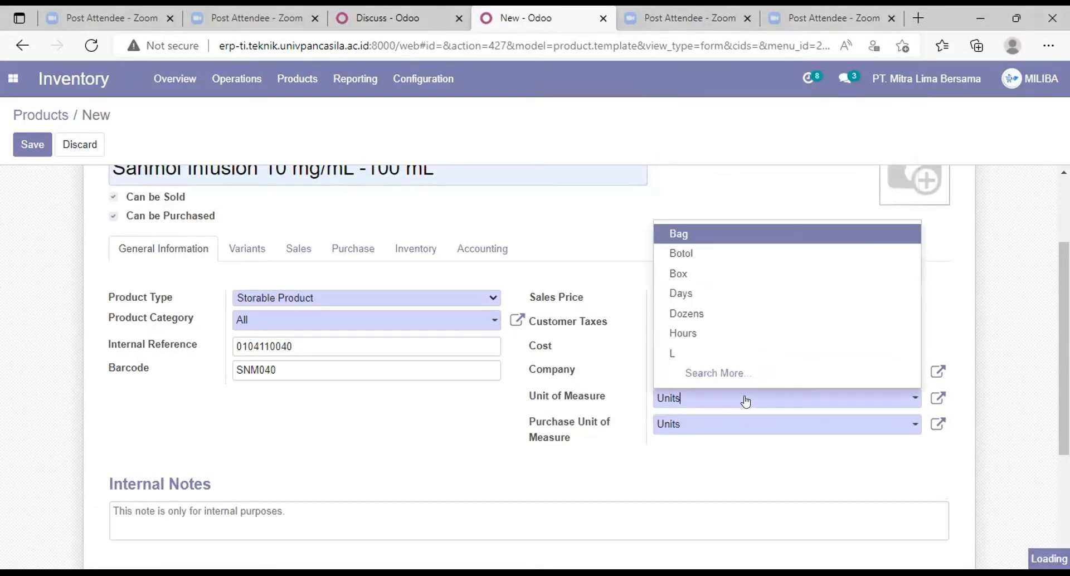
click(747, 255)
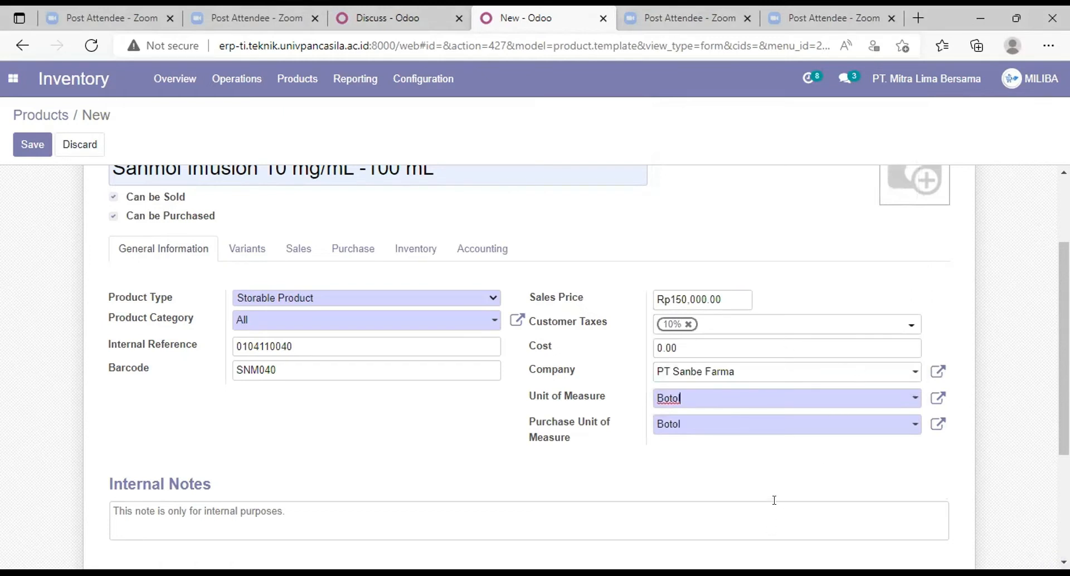
scroll(700, 440, down, 3)
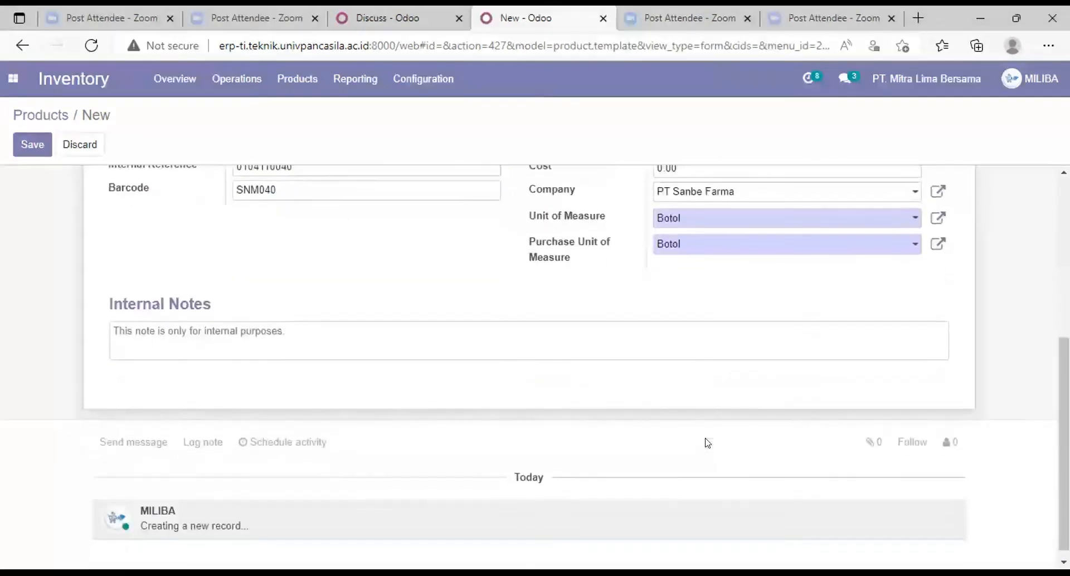
scroll(707, 443, up, 5)
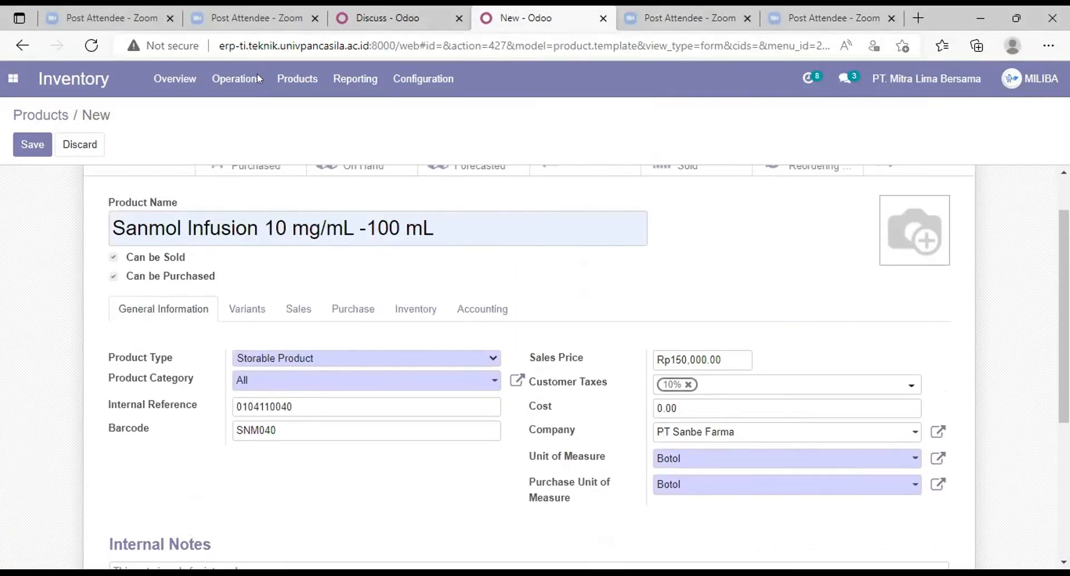
click(32, 144)
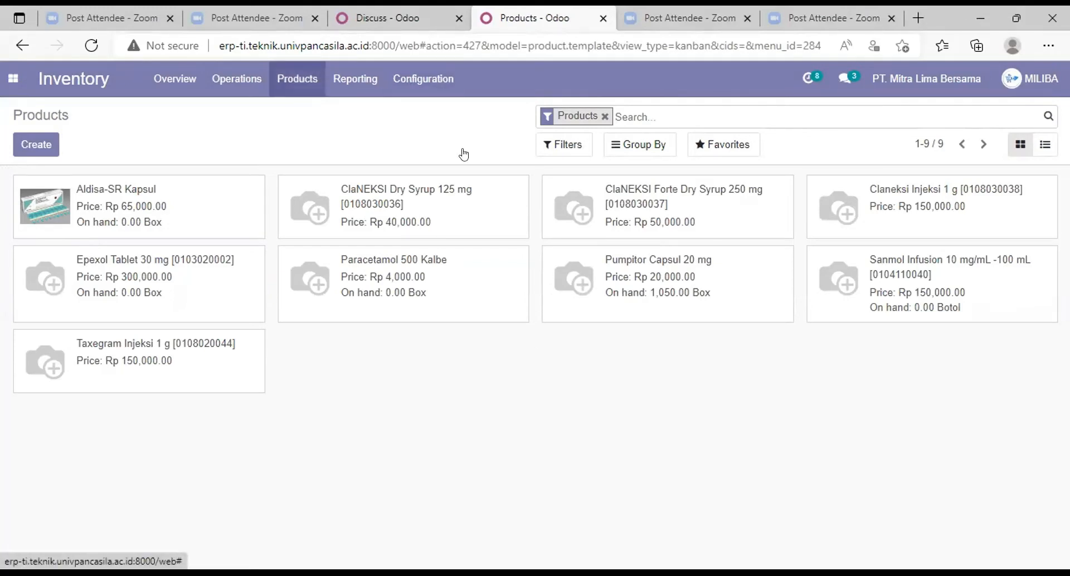
Step: Return to the Inventory overview and create a new transfer under San Francisco: Receipts
click(14, 81)
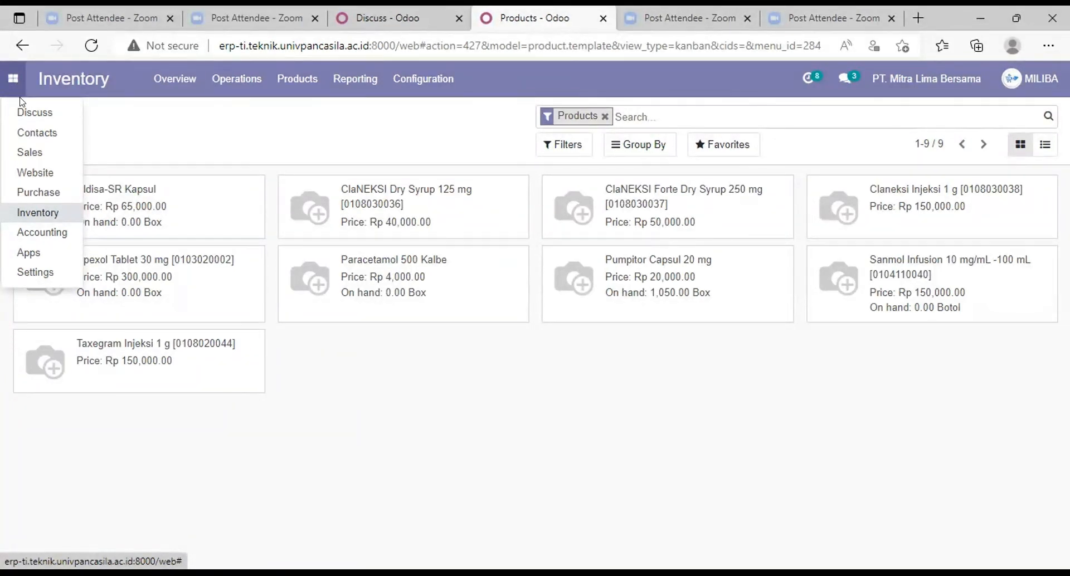
click(34, 213)
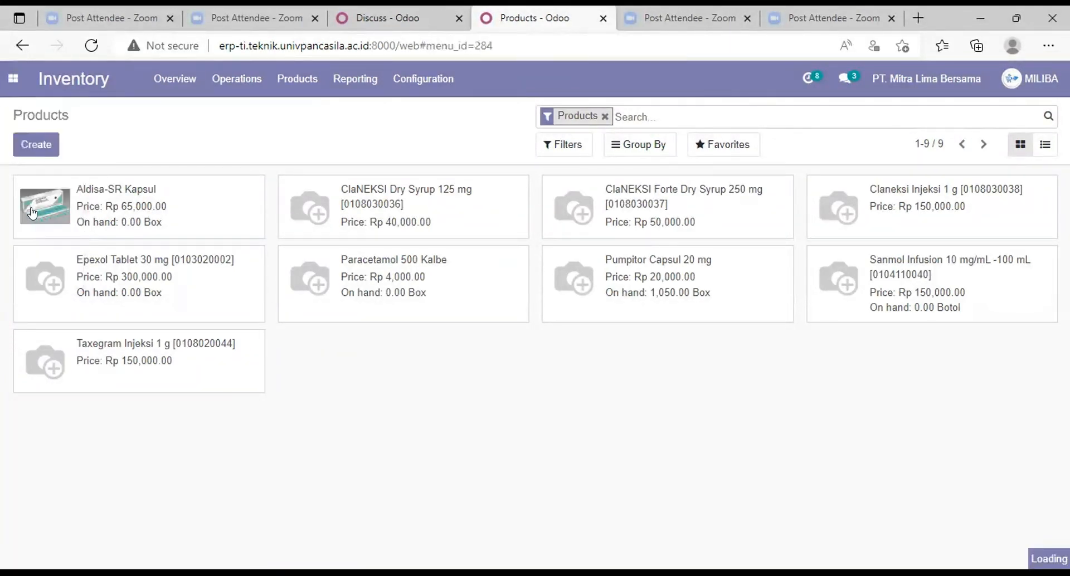
click(288, 82)
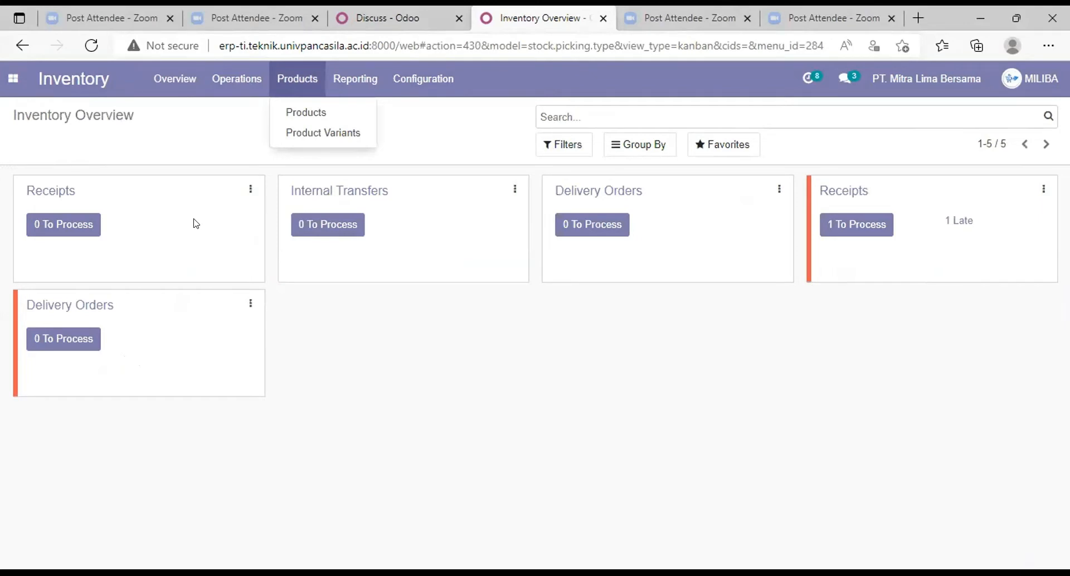
click(72, 224)
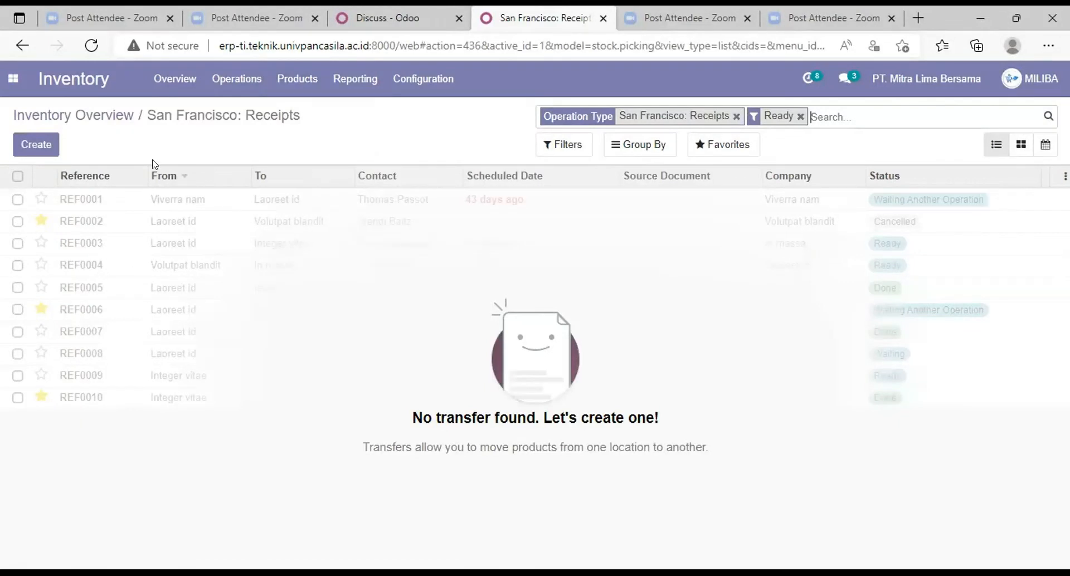
click(41, 149)
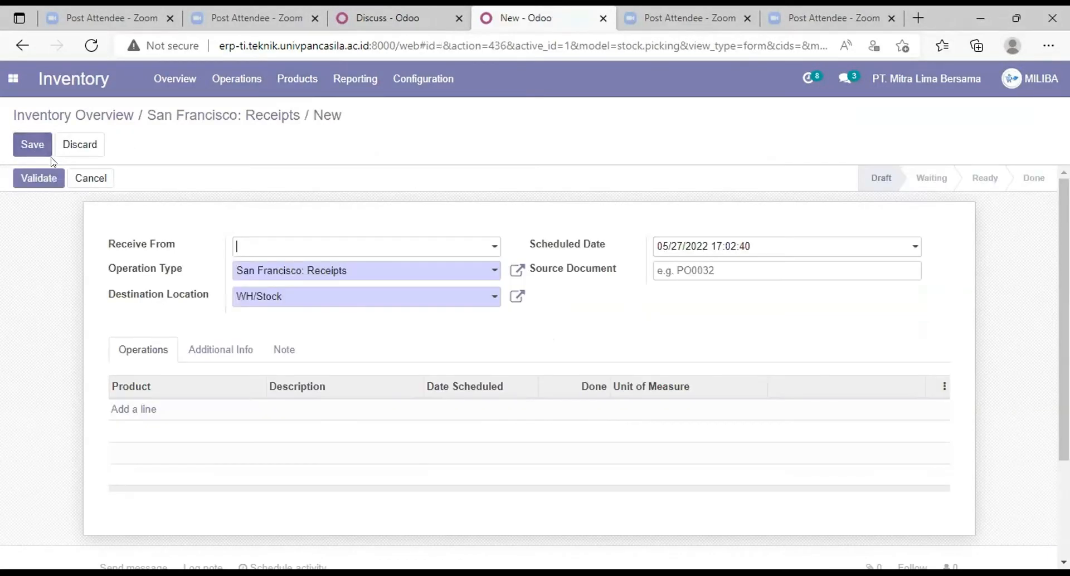
Step: Set the receipt to be received from PT Sanbe Farma, with operation type PT Sanbe Farma: Receipts
click(494, 250)
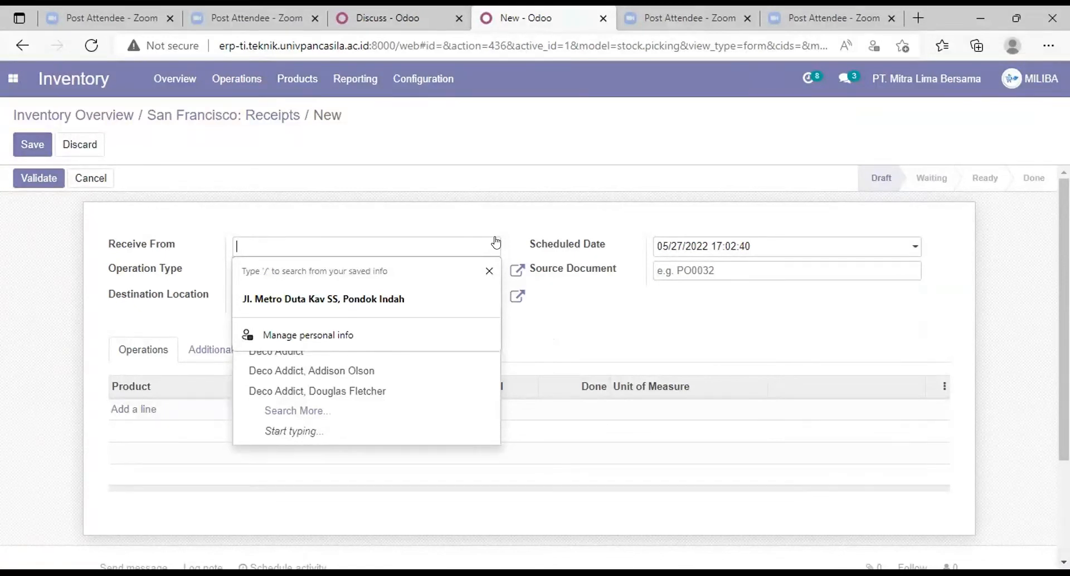
text(san)
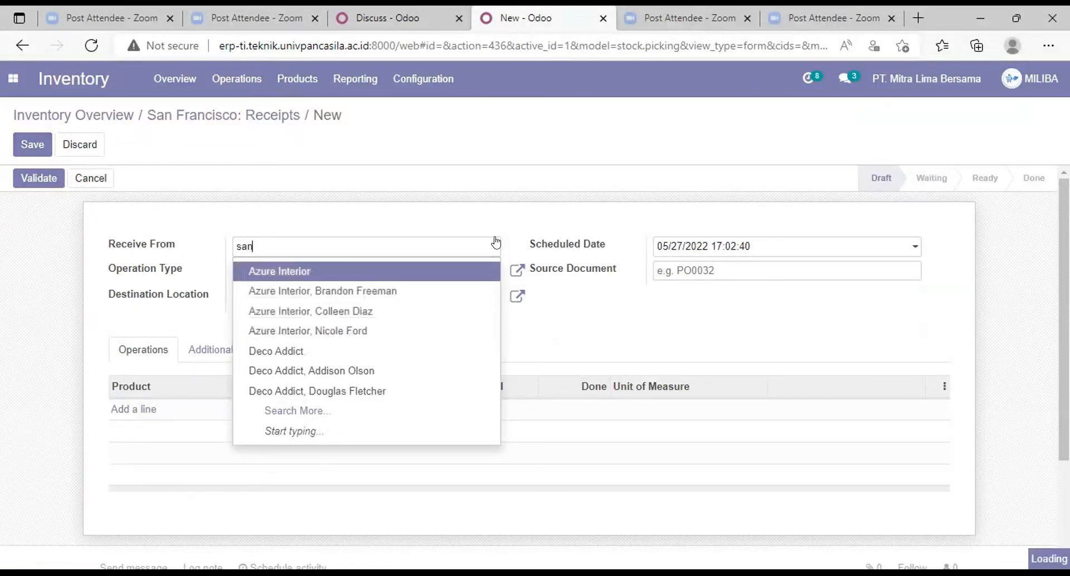
click(426, 277)
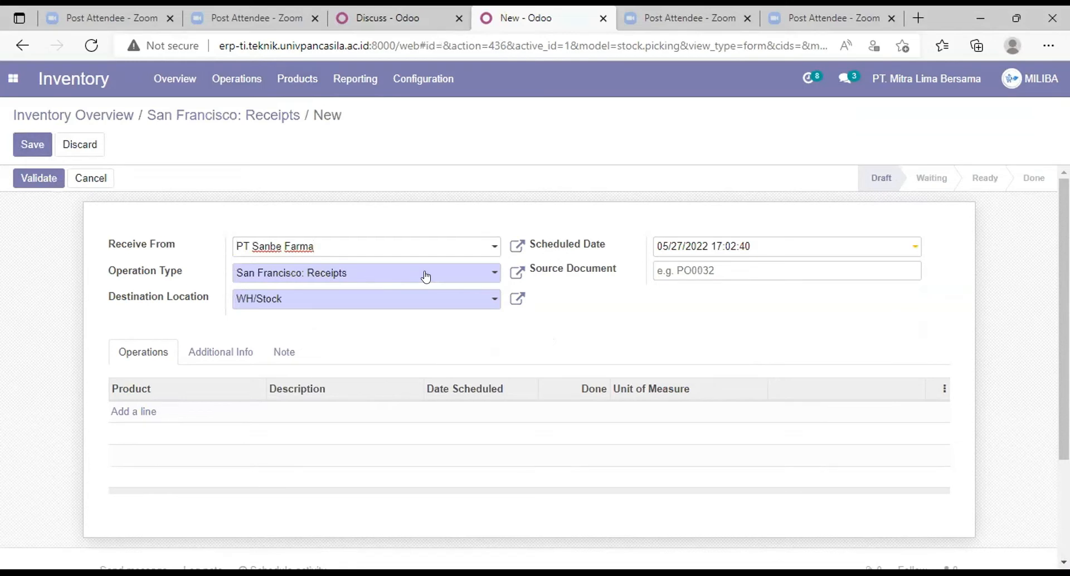
click(425, 274)
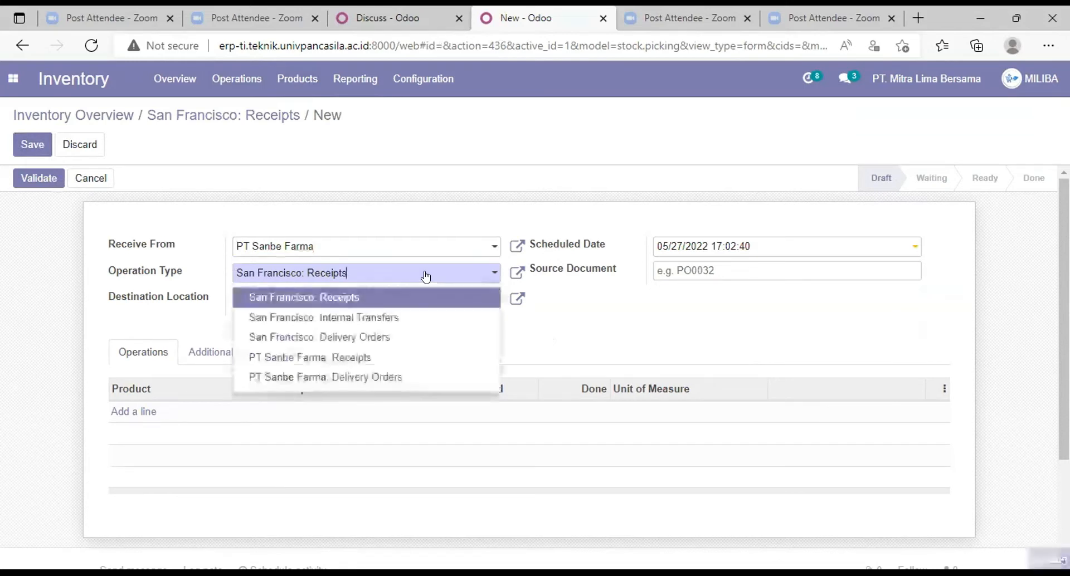
click(420, 356)
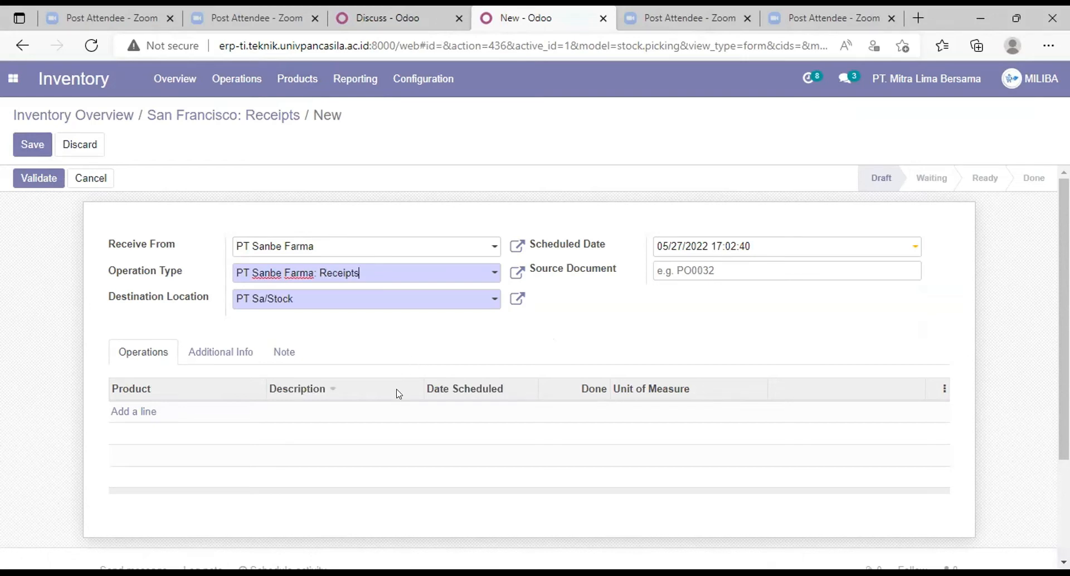
Step: Enter PO006 as the receipt's source document and add a line for Sanmol Infusion 10 mg/mL -100 mL
click(734, 268)
text(PO006)
click(137, 417)
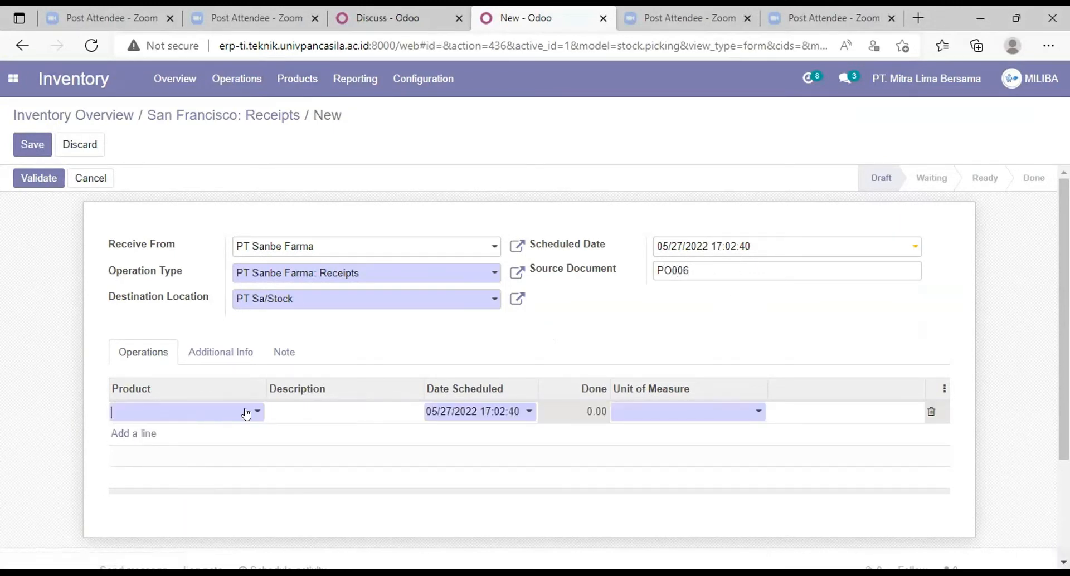
click(246, 415)
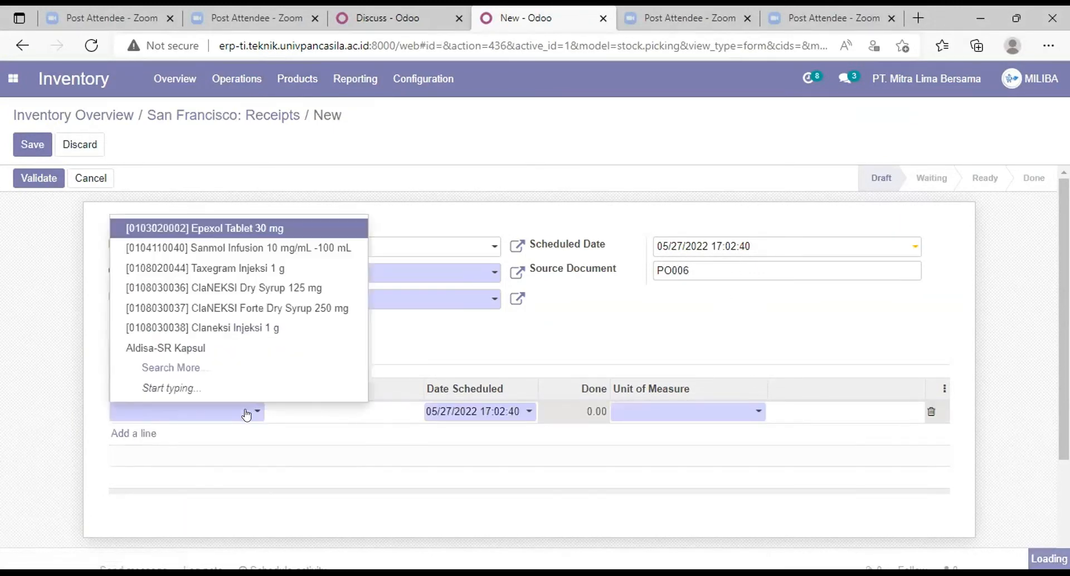
click(286, 249)
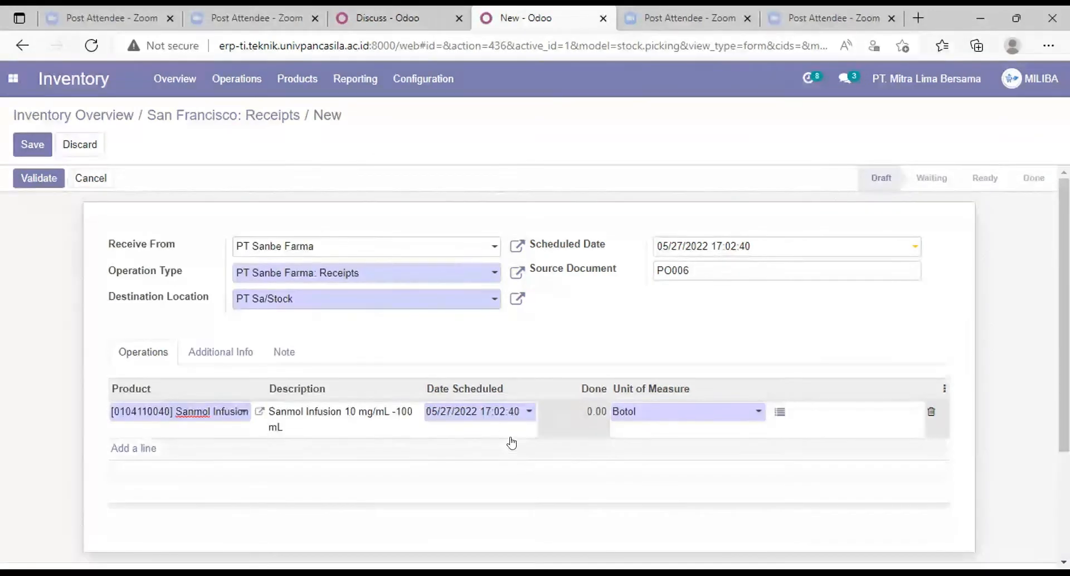
Step: Set the Sanmol Infusion line's scheduled date to 05/29/2022 and its description to 30
click(531, 413)
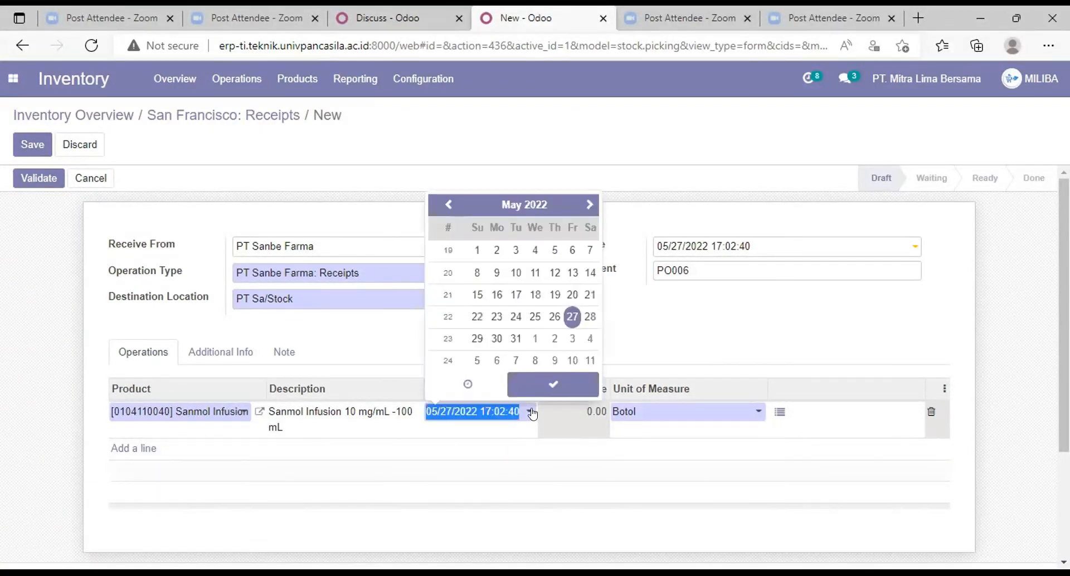
click(476, 338)
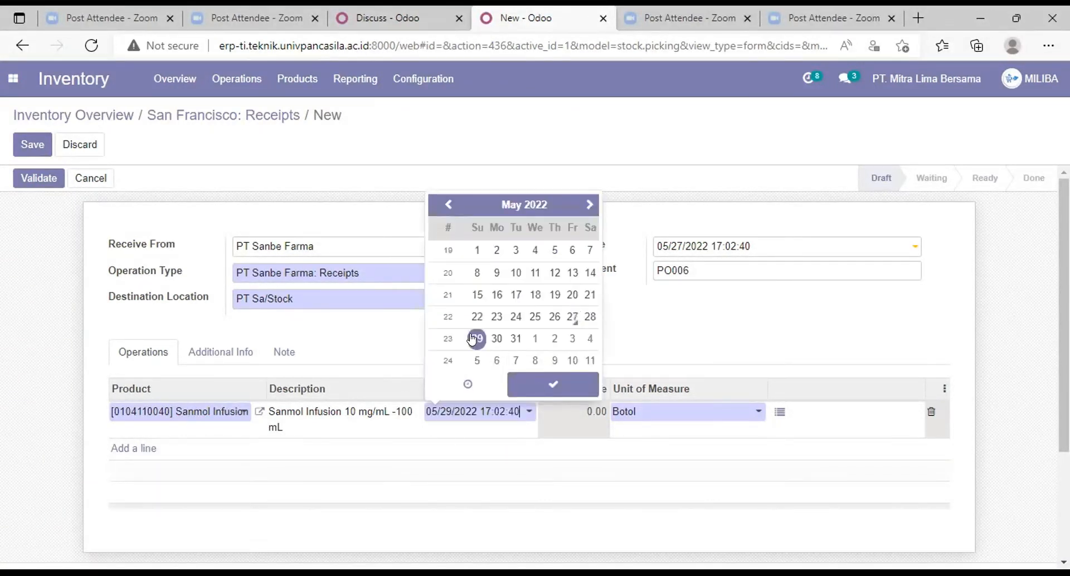
click(534, 390)
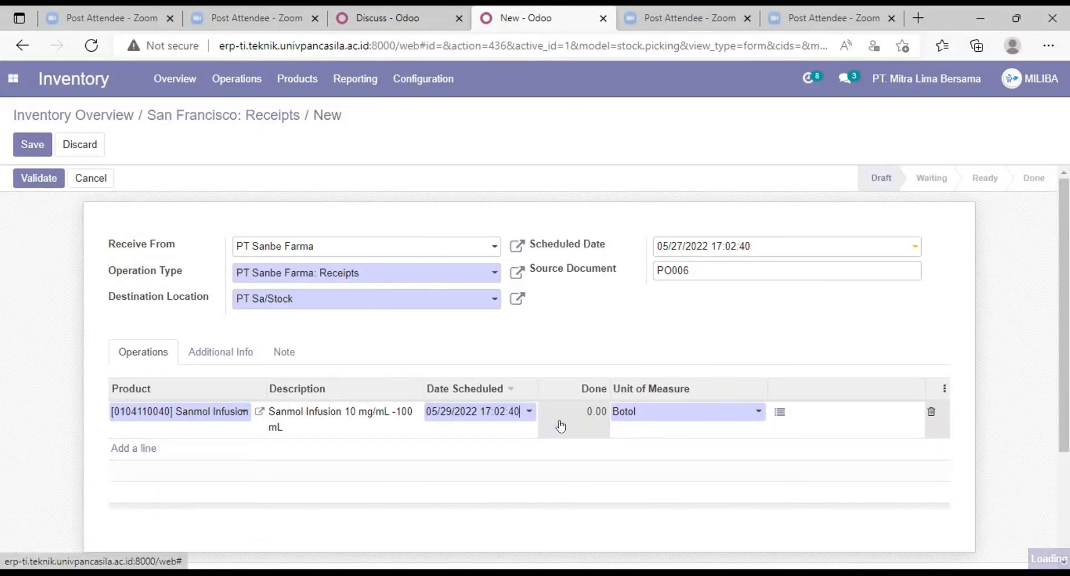
click(595, 423)
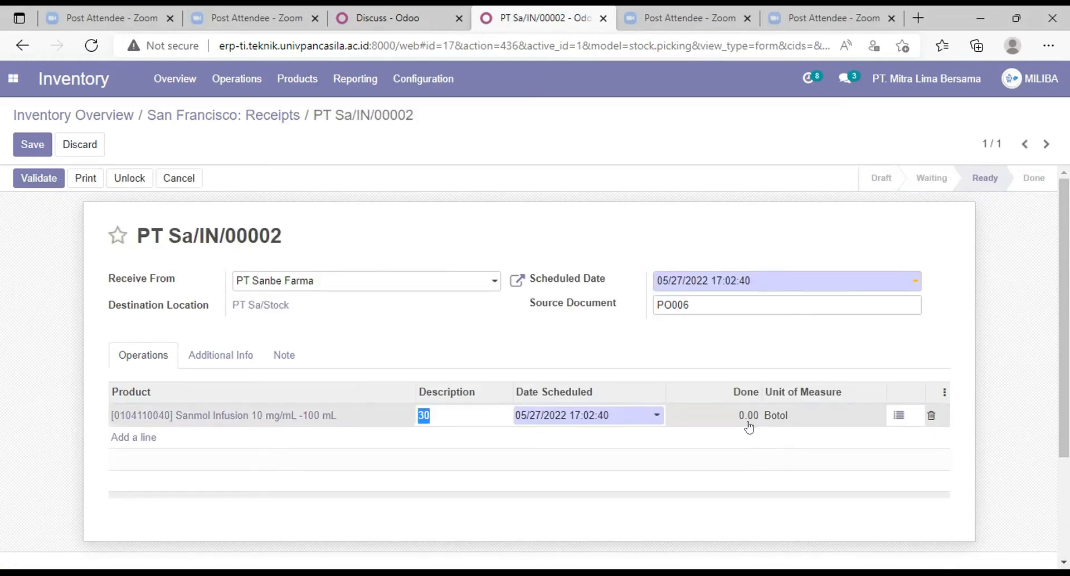
Step: Record 50 Botol as done into PT Sa/Stock in the line's detailed operations, and validate and save the receipt
click(899, 415)
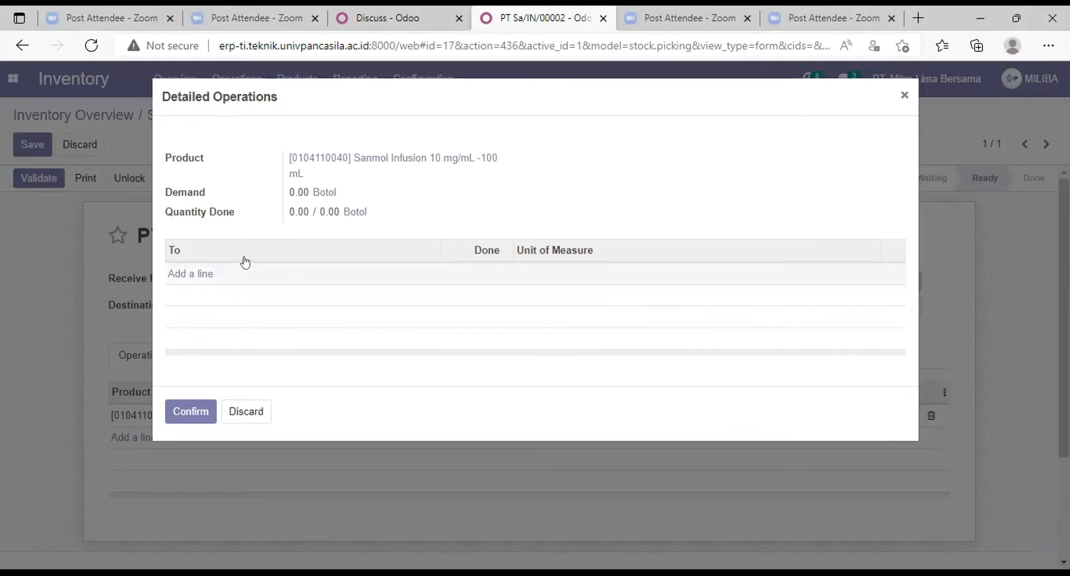
click(190, 274)
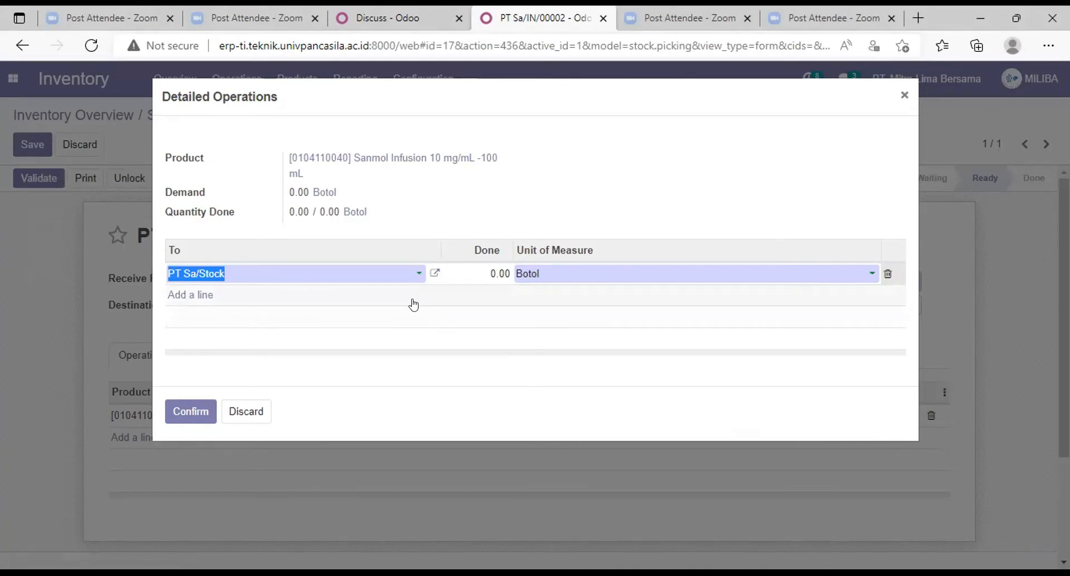
click(509, 273)
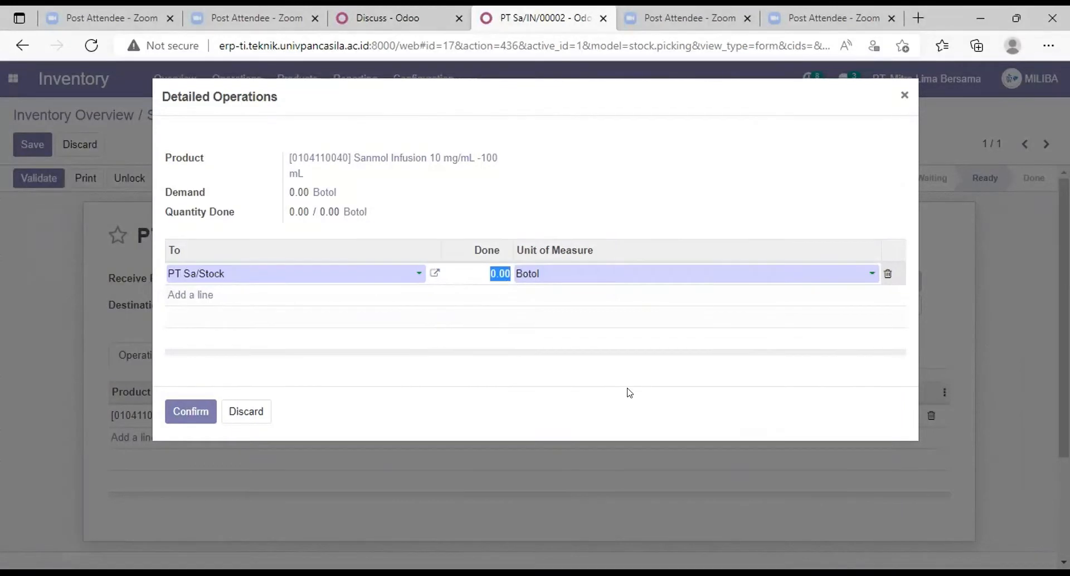
text(50)
click(186, 411)
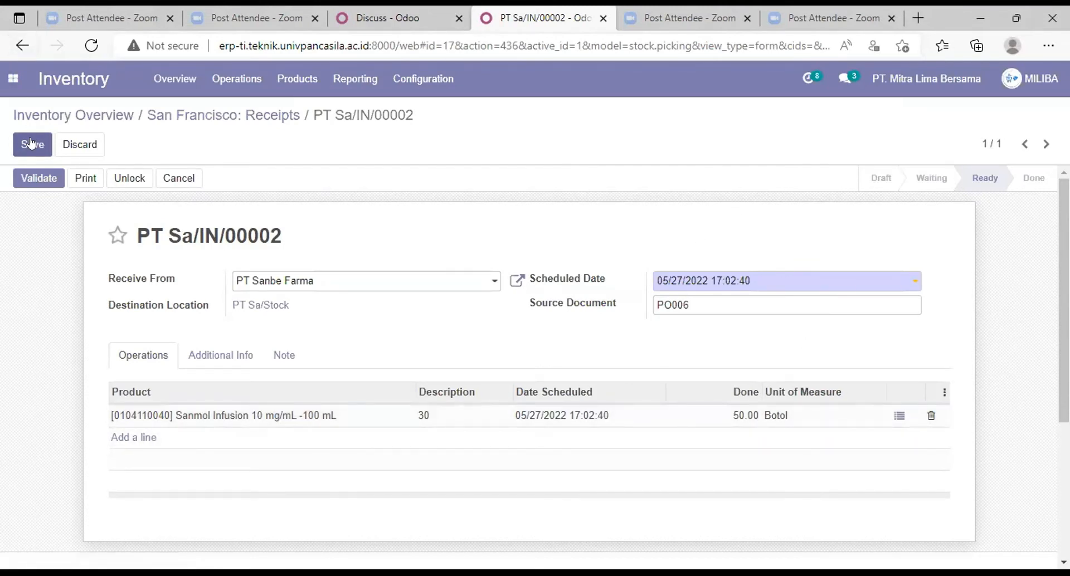
click(24, 180)
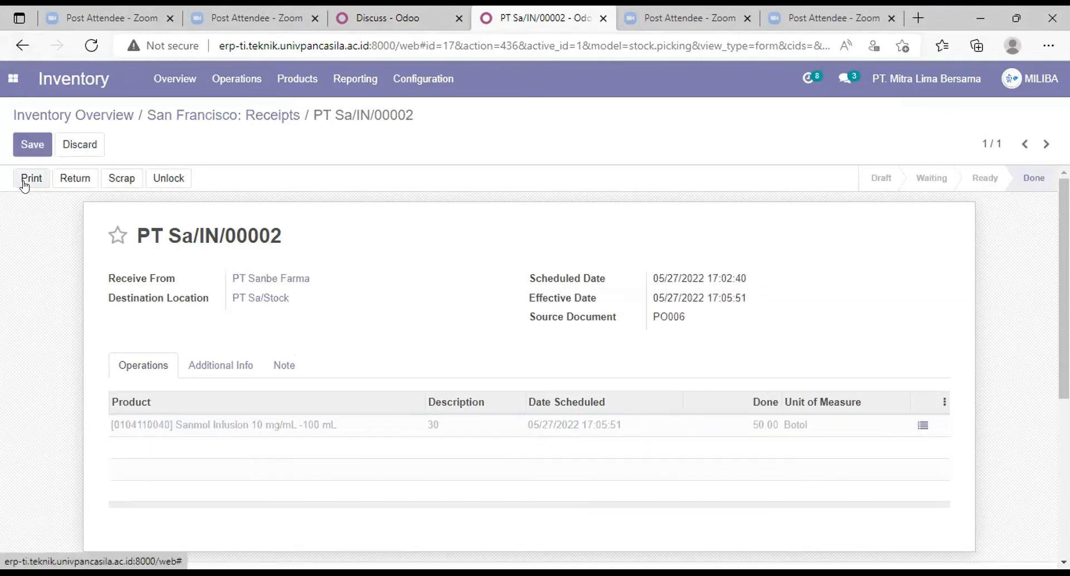
click(31, 145)
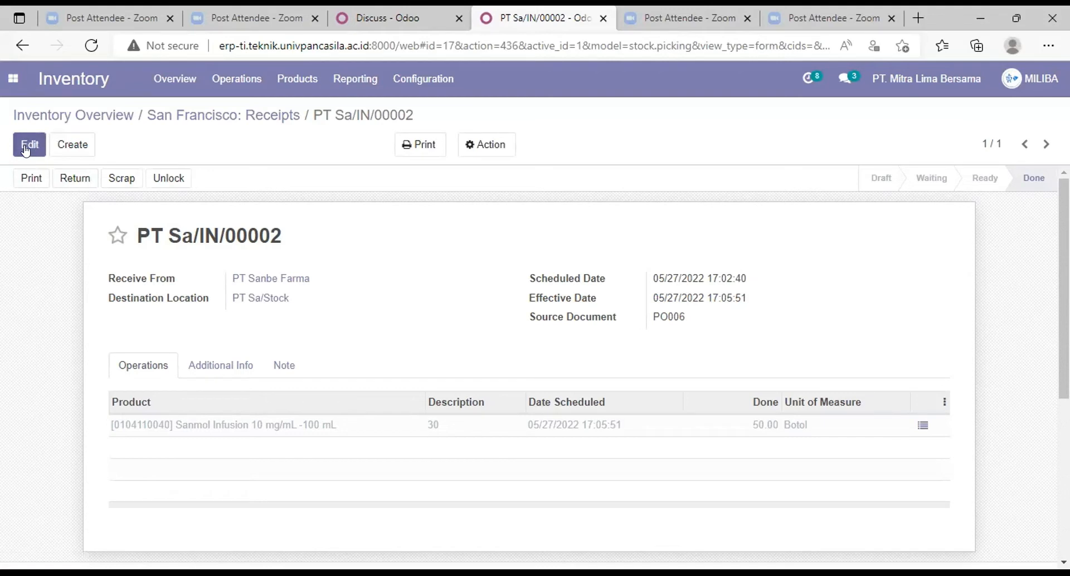
Step: Open the Inventory Report and check the stock on hand for Sanmol Infusion 10 mg/mL -100 mL
click(297, 78)
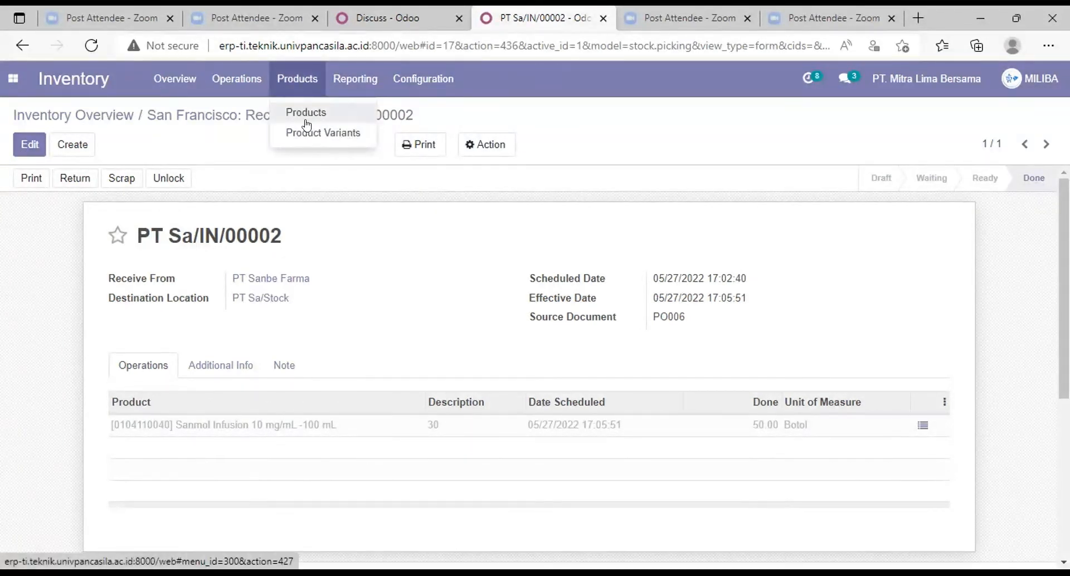
click(338, 83)
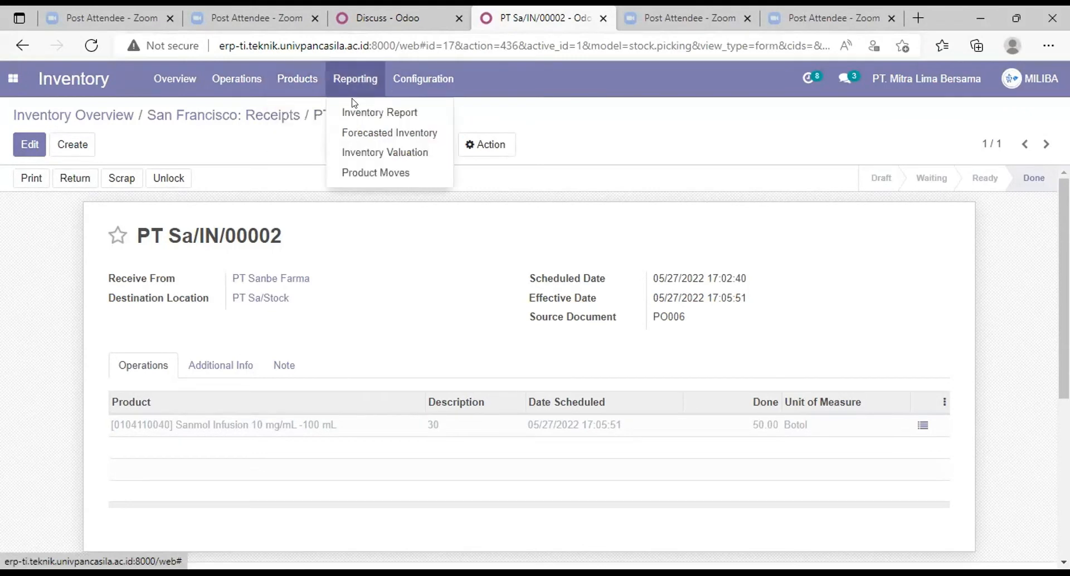
click(349, 104)
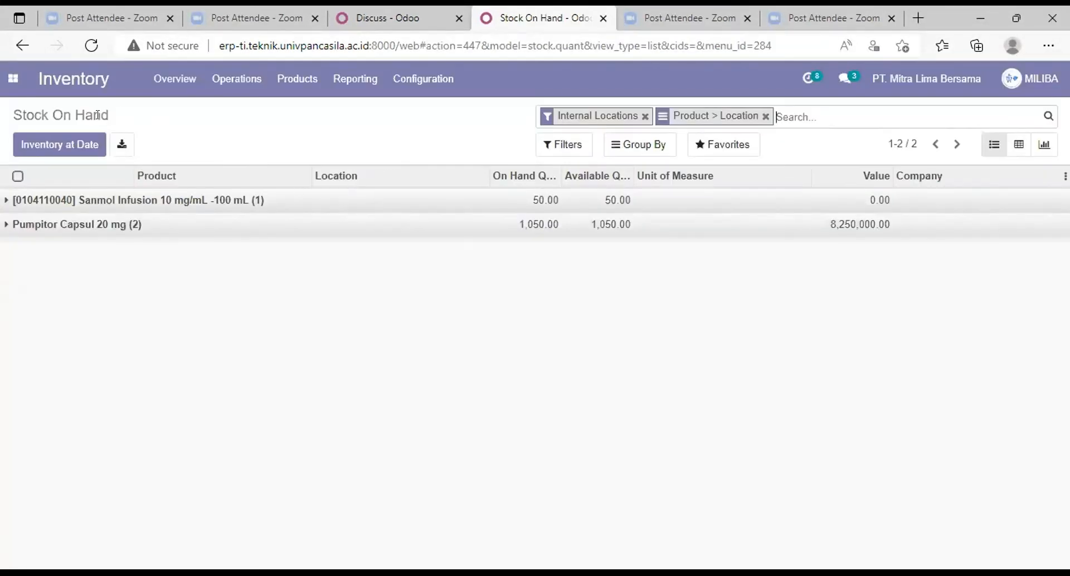
click(230, 202)
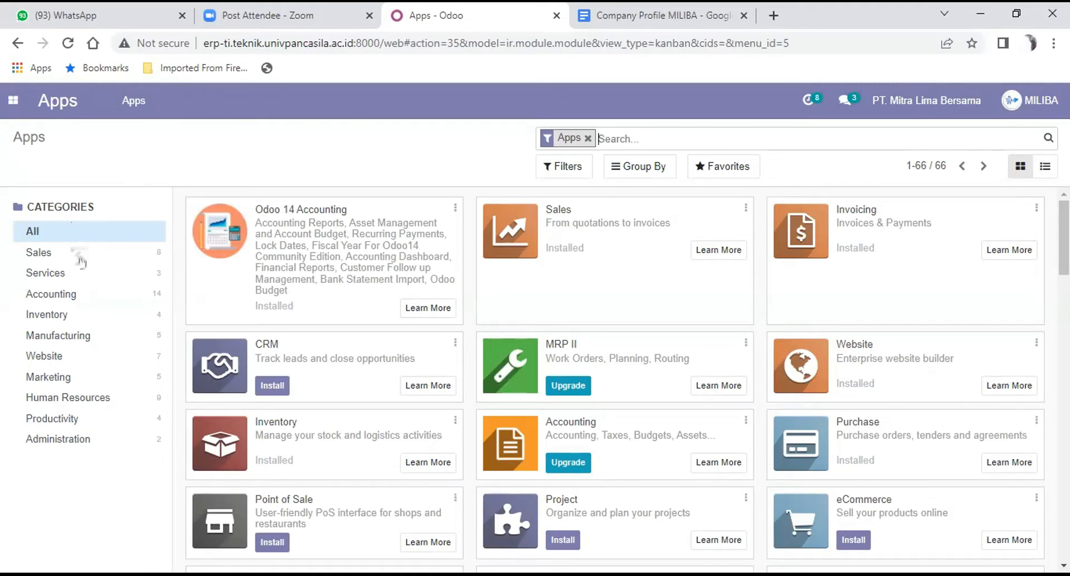
Step: Switch to the Purchase module and open its list of vendors
click(14, 100)
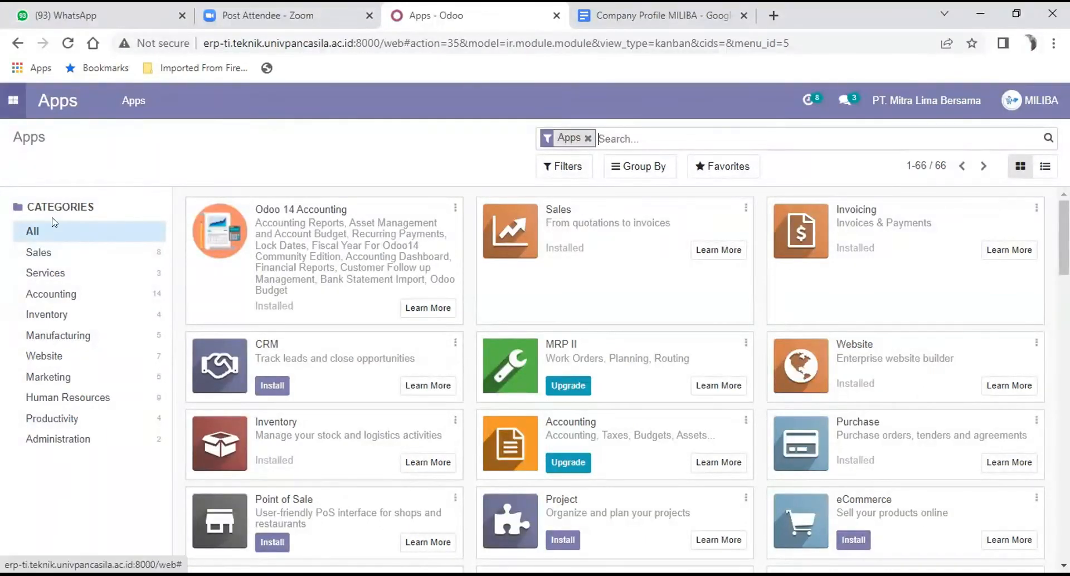
click(54, 212)
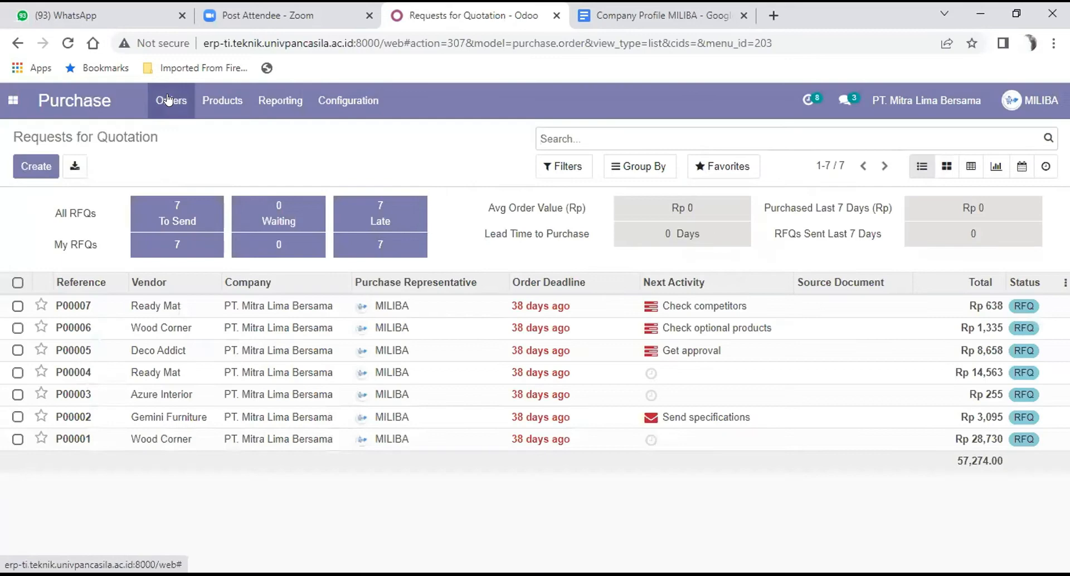
click(171, 101)
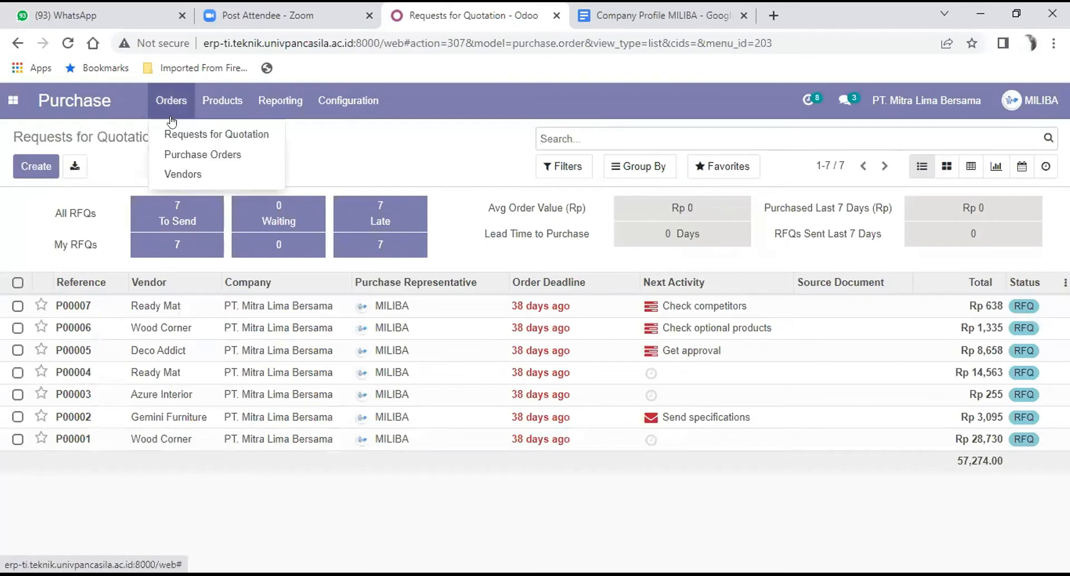
click(184, 174)
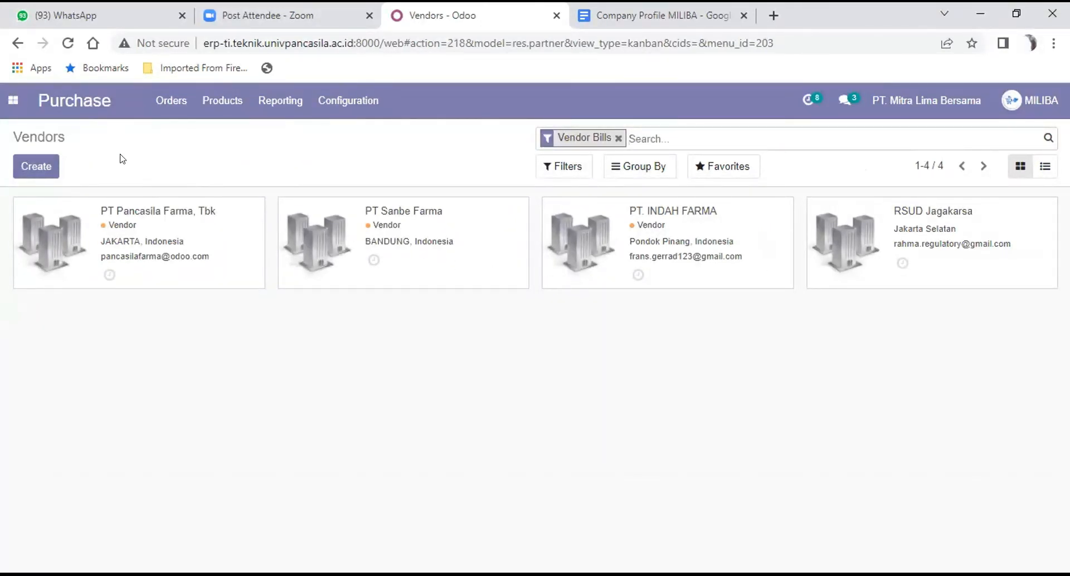
Step: Start a new vendor record named Pancasila Vision Pte, Ltd, copied from the Company Profile MILIBA document
click(34, 171)
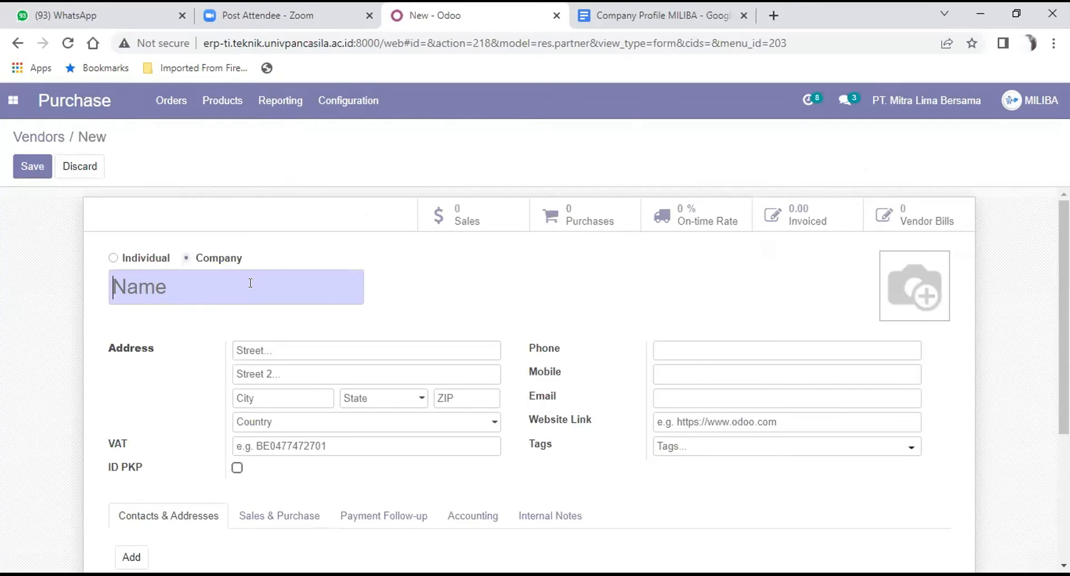
click(620, 20)
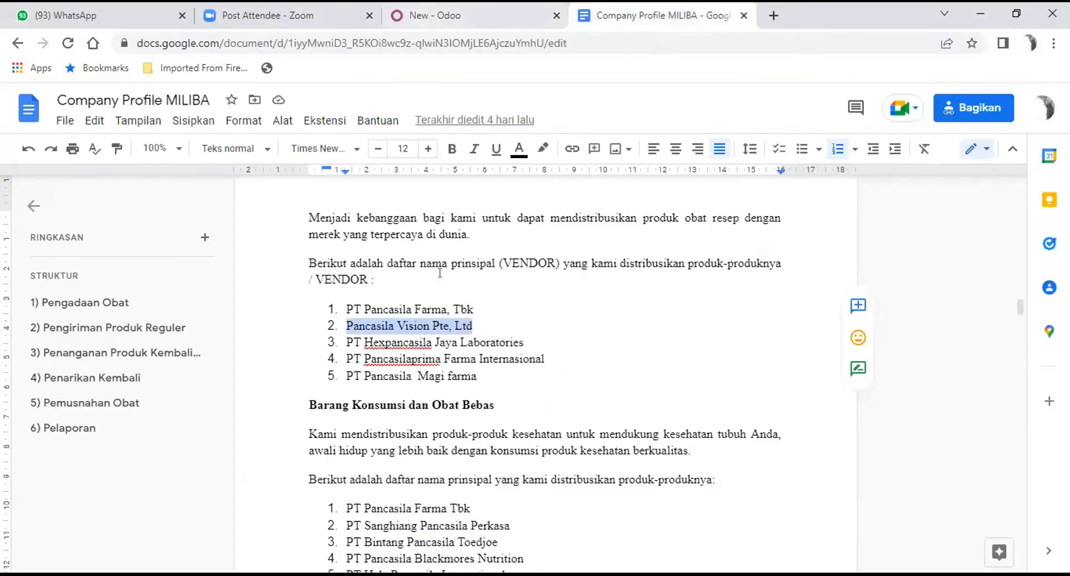
click(422, 12)
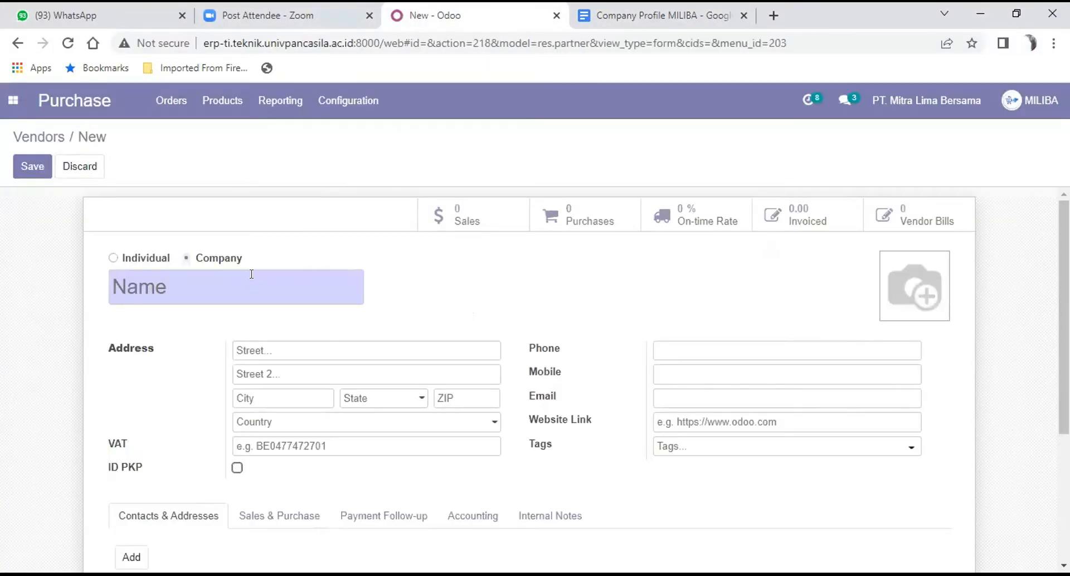
text(Pancasila Vision Pte, Ltd)
Step: Enter the vendor's street address and city
scroll(340, 260, down, 2)
click(339, 264)
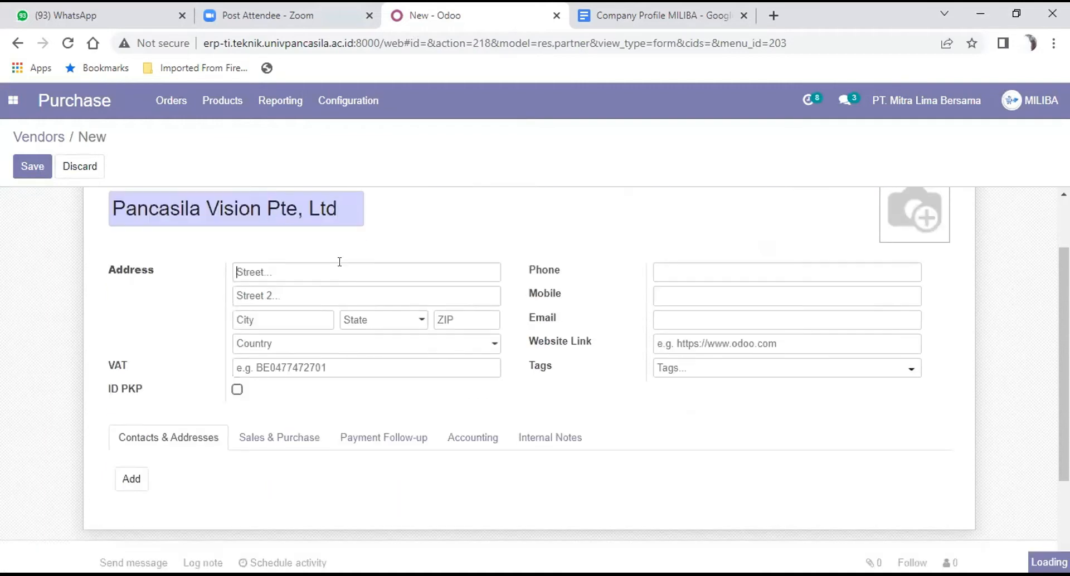
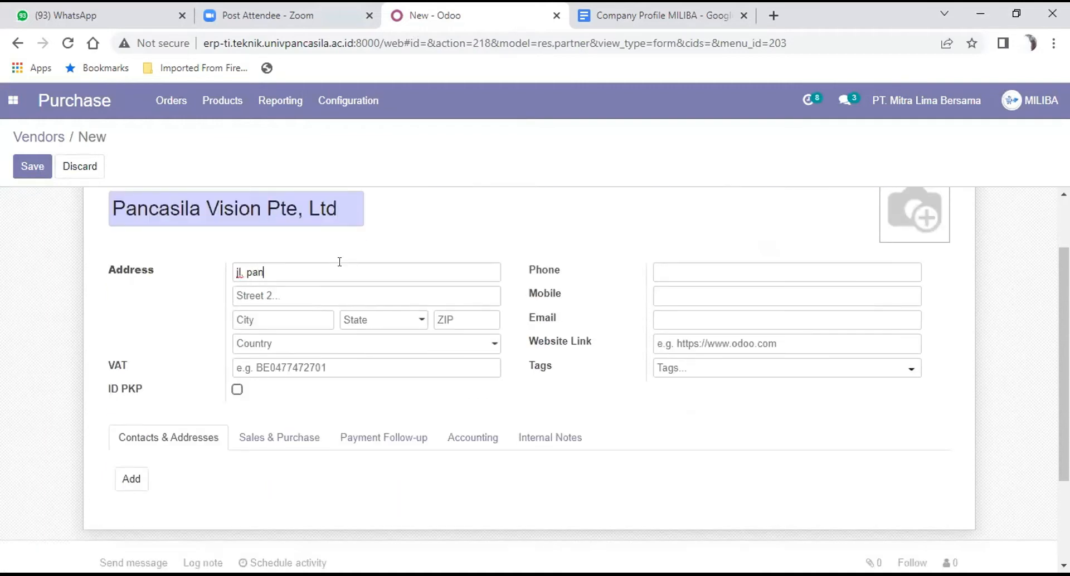
click(300, 323)
text(jakarta selatan)
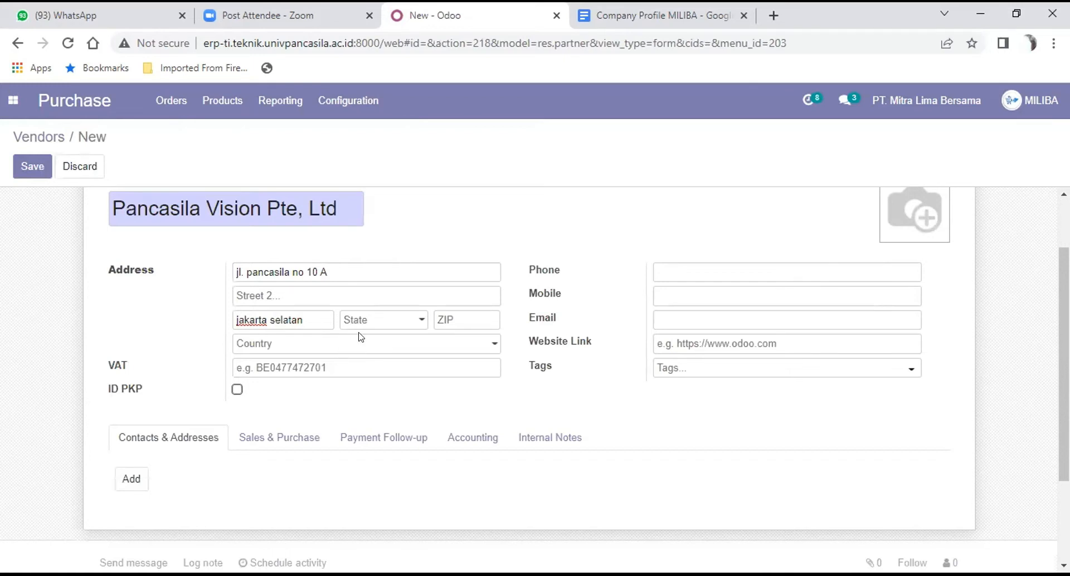
click(418, 319)
text(indo)
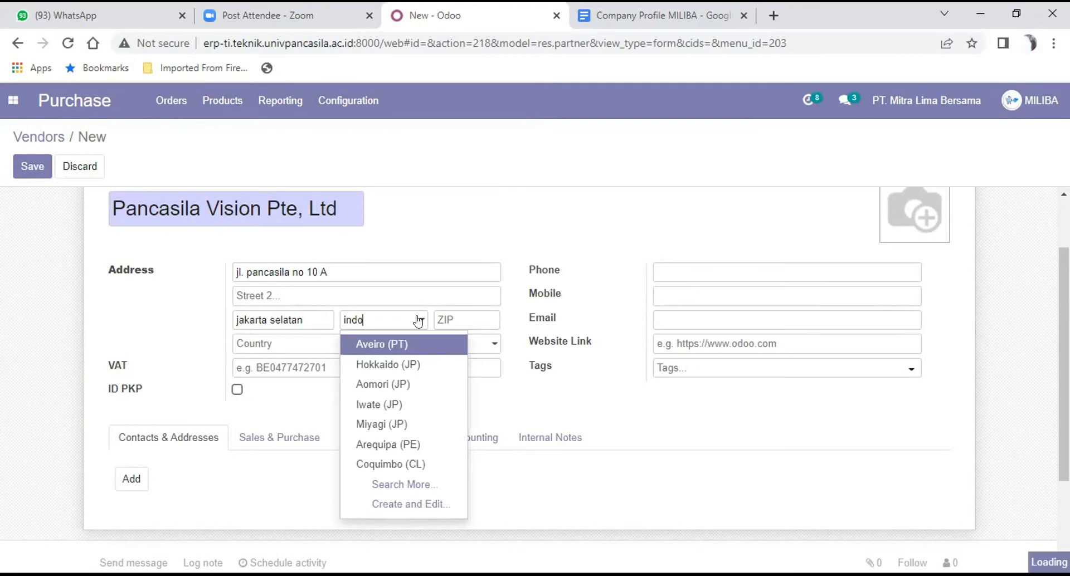
text(n)
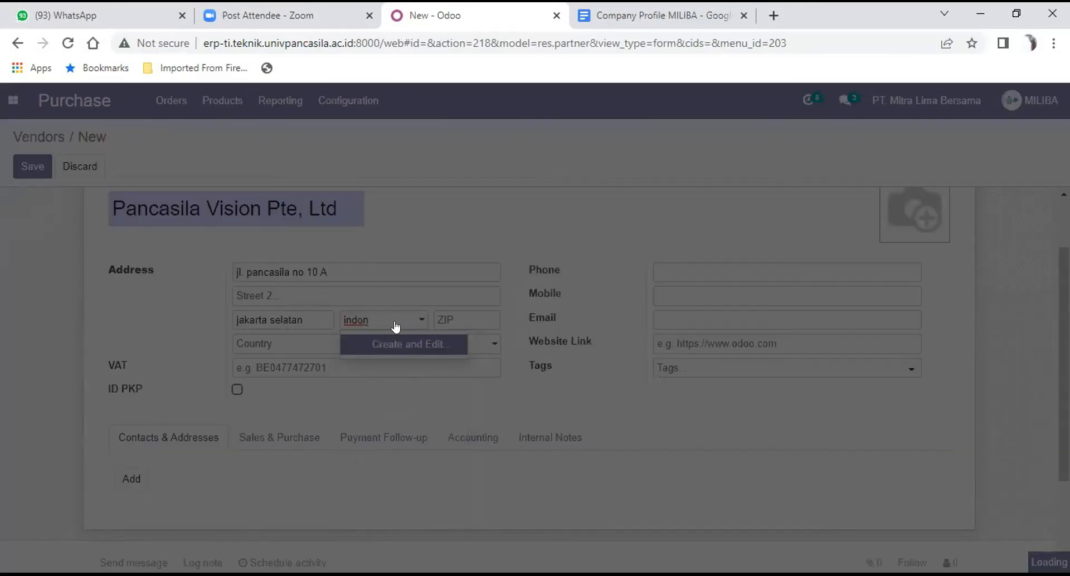
key(BackSpace)
key(BackSpace)
key(BackSpace)
key(BackSpace)
key(BackSpace)
Step: Set the vendor's state to Jakarta (ID) and enter the postal code
text(jaka)
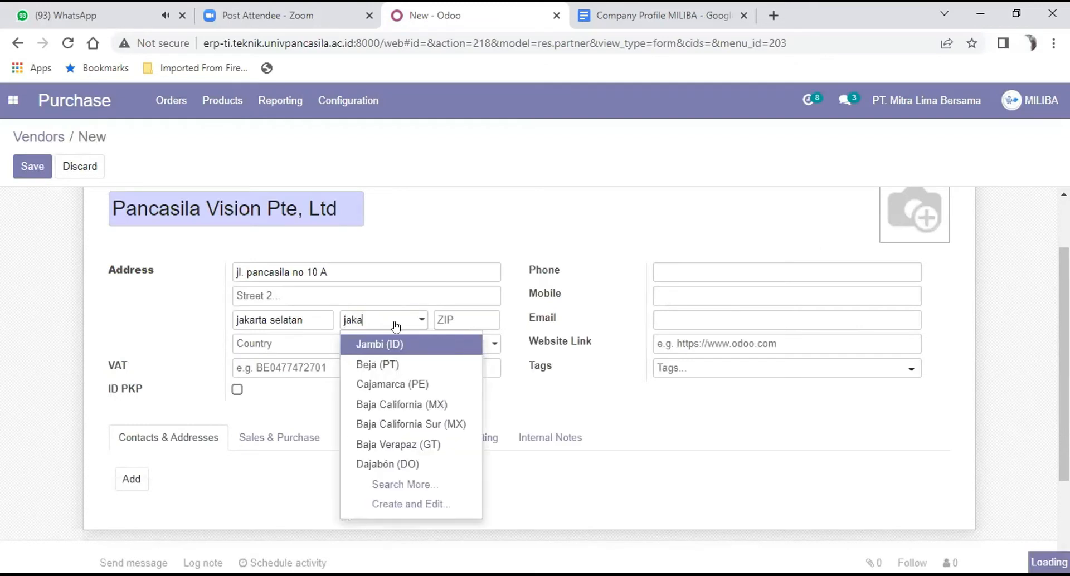
text(rt)
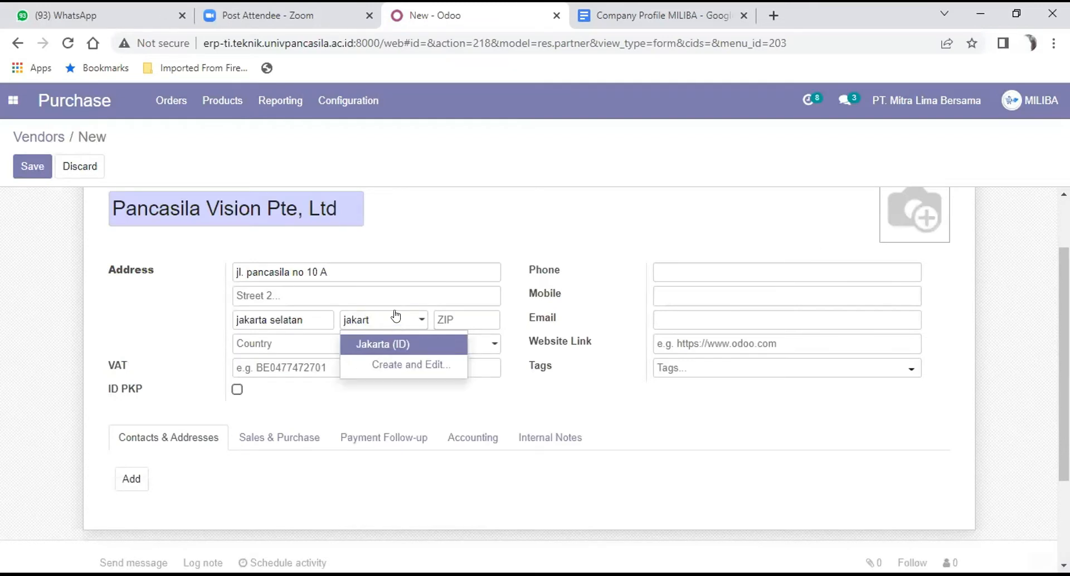
click(395, 345)
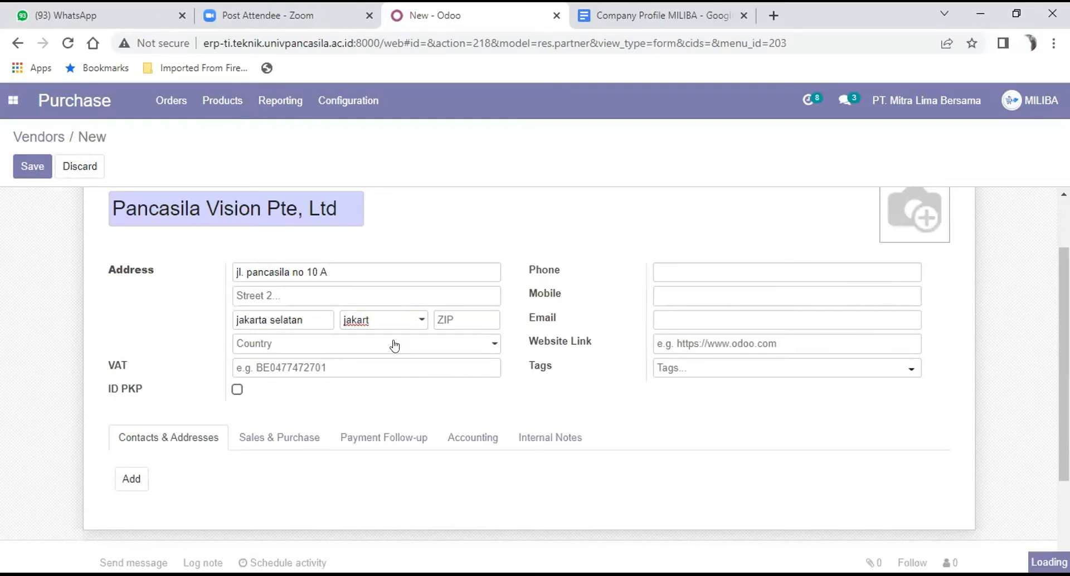
click(469, 321)
text(1)
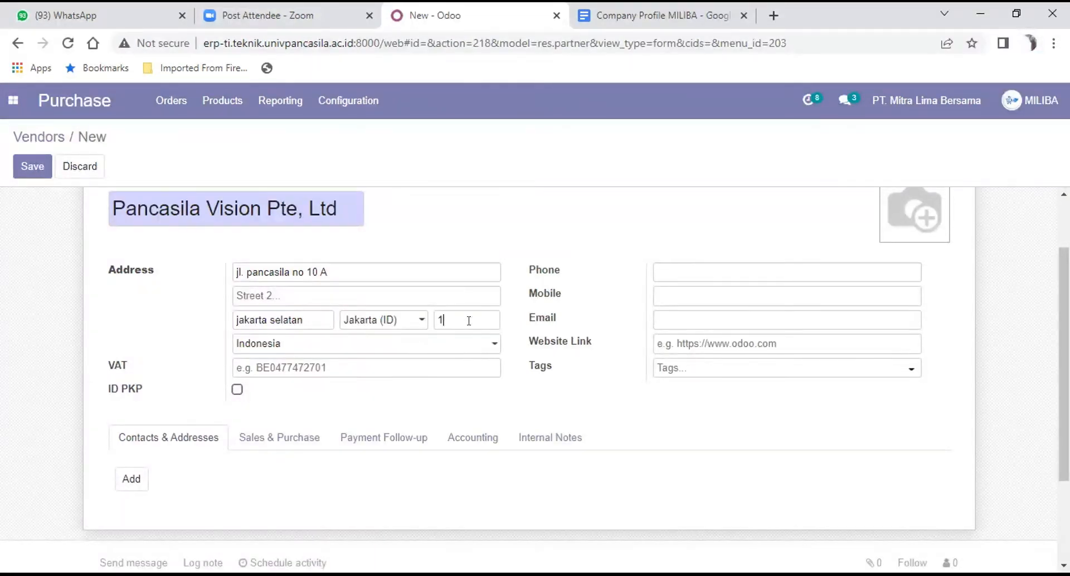
text(5000)
scroll(465, 317, down, 1)
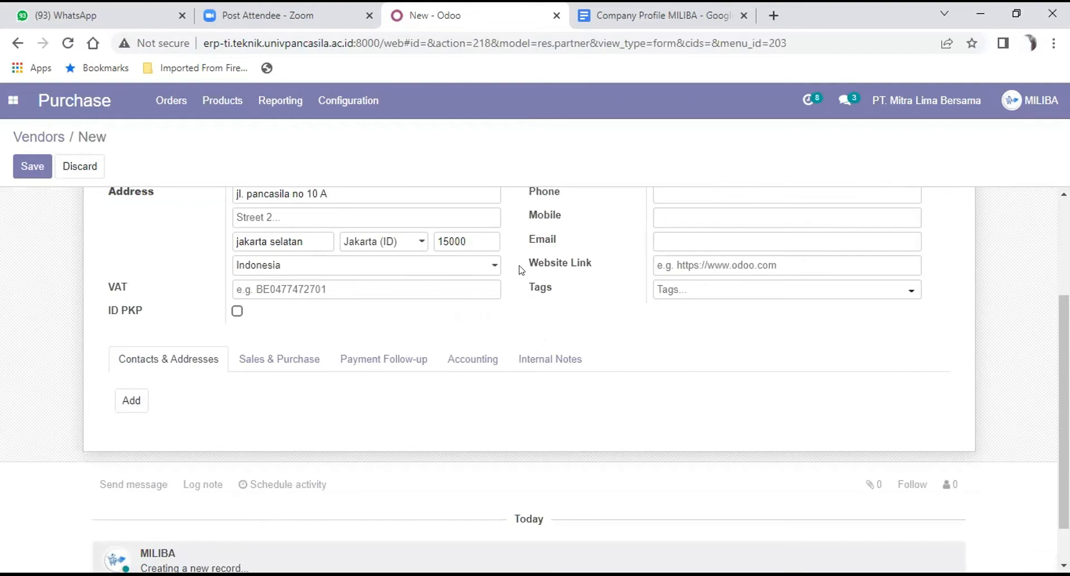
Step: Enter the vendor's phone number and mobile number
scroll(520, 268, up, 2)
scroll(532, 273, up, 1)
scroll(572, 289, down, 2)
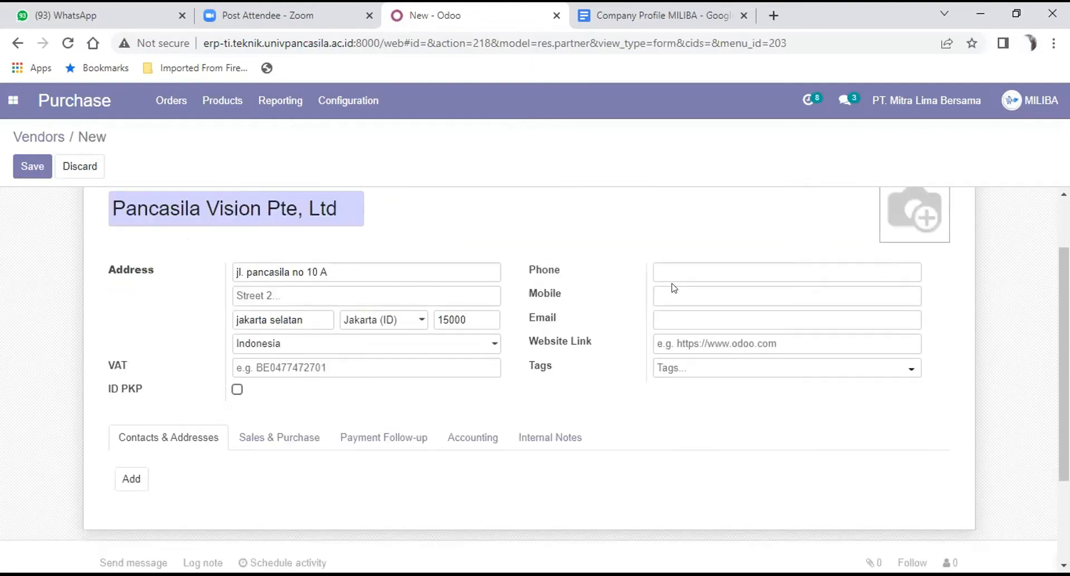
click(676, 268)
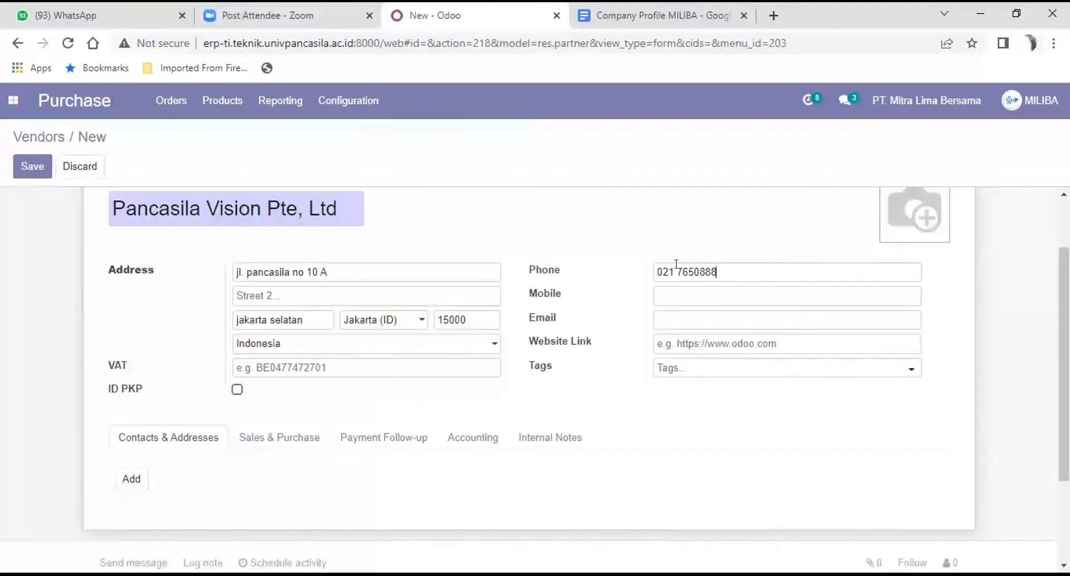
click(690, 287)
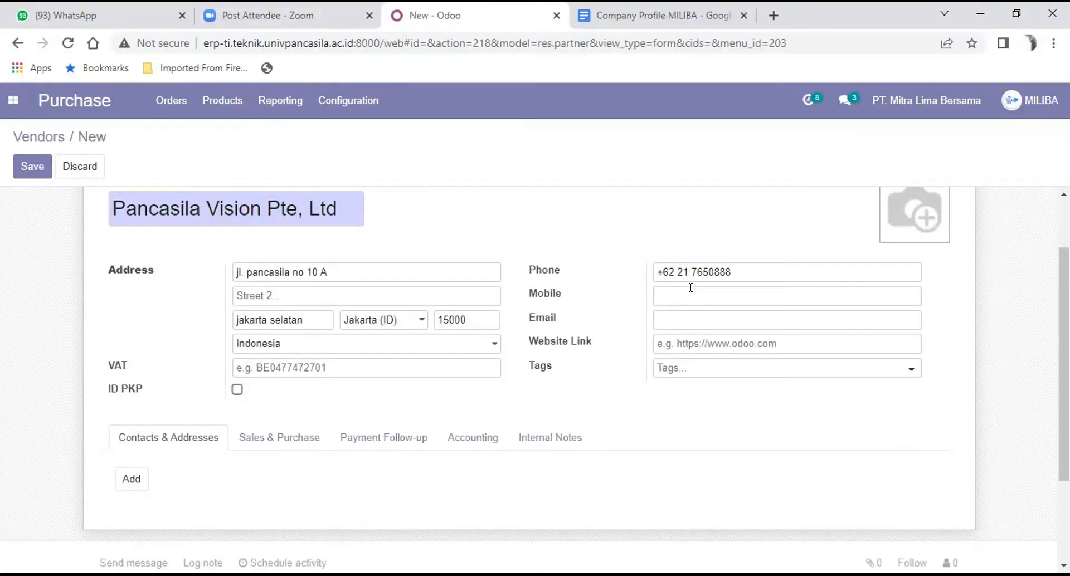
Step: Fill in the vendor's e-mail address, building it from the copied company name
click(687, 313)
text(Pancasila Vision Pte, Ltd)
key(BackSpace)
key(BackSpace)
key(BackSpace)
key(BackSpace)
key(BackSpace)
key(BackSpace)
key(BackSpace)
key(BackSpace)
key(BackSpace)
key(BackSpace)
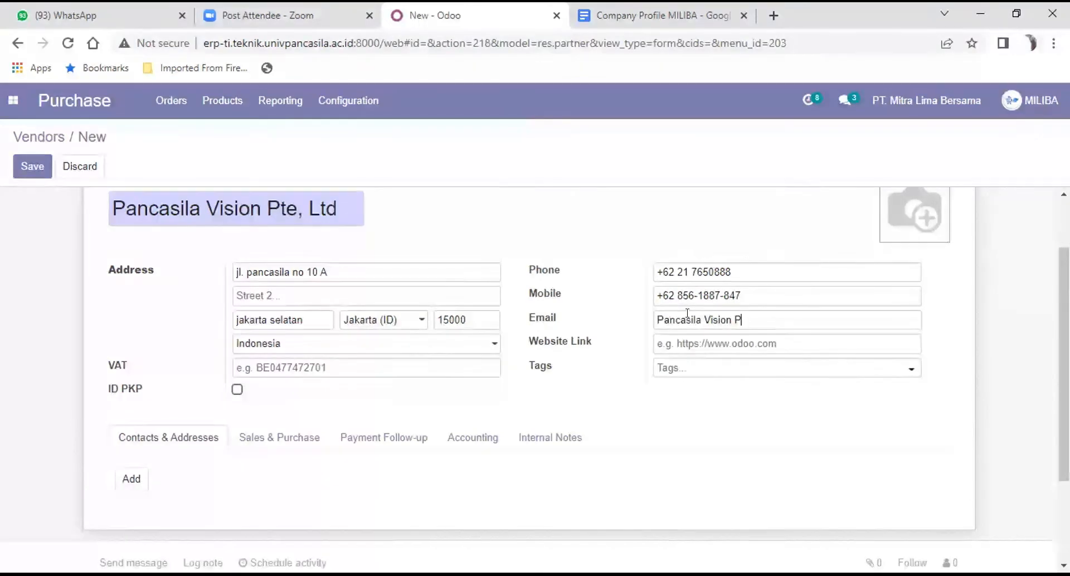
key(BackSpace)
key(BackSpace)
key(BackSpace)
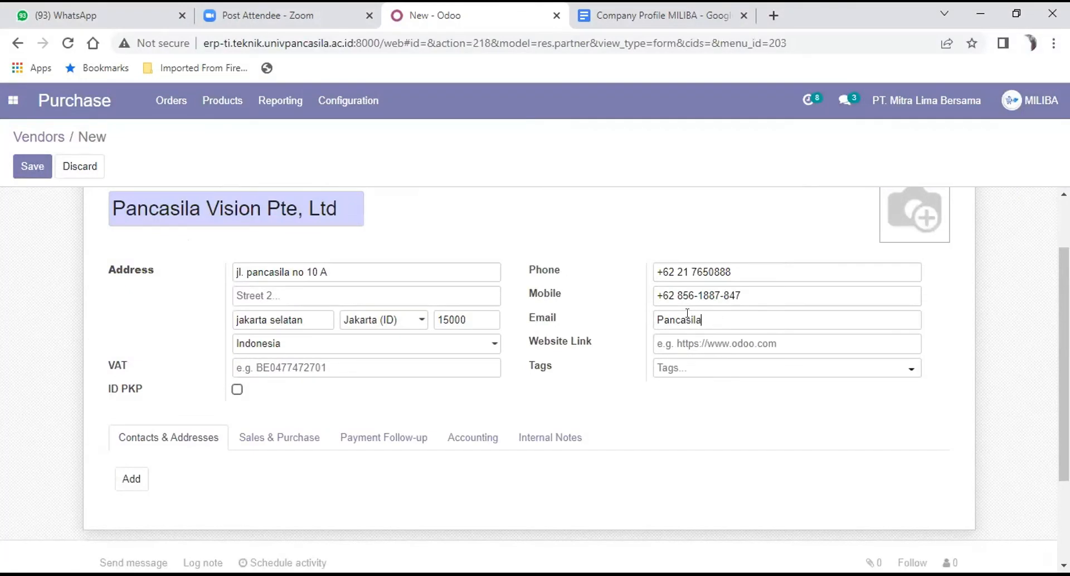
Step: Add the Vendor tag to the new Pancasila Vision record
scroll(708, 296, down, 2)
click(712, 292)
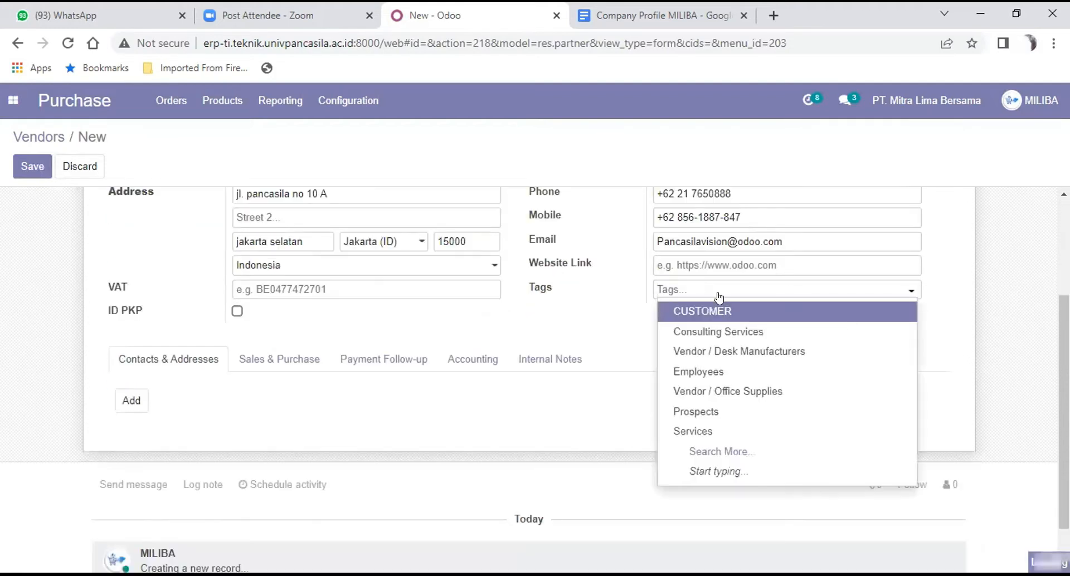
text(v)
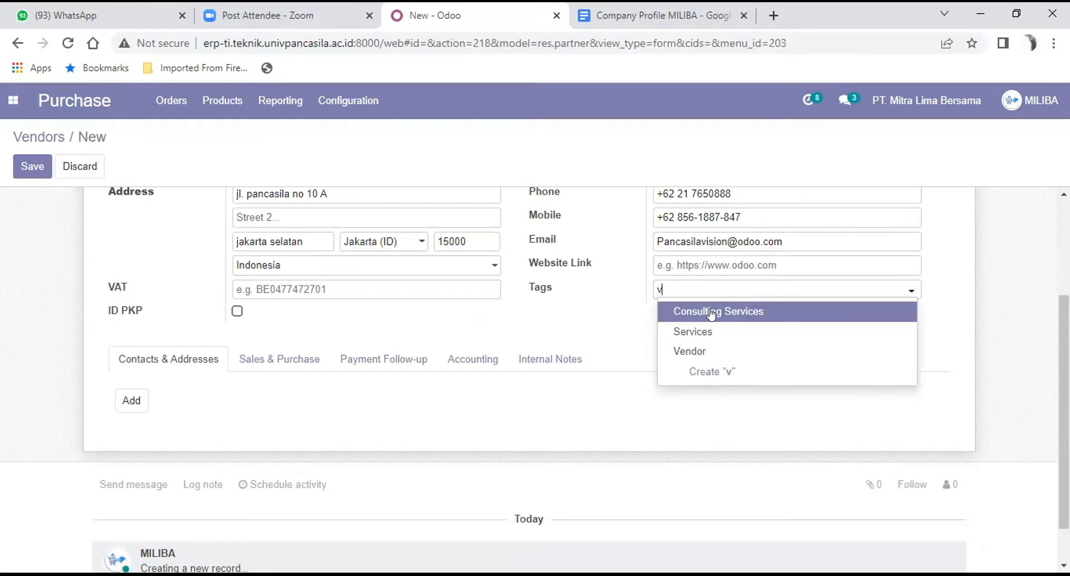
click(703, 350)
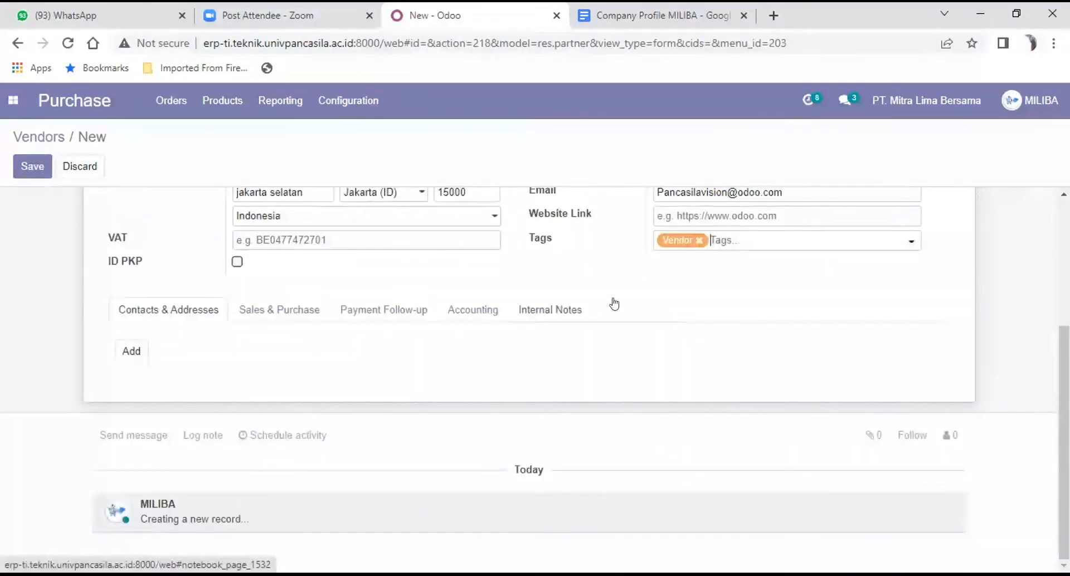
Step: Save the Pancasila Vision vendor record and go back to the list of vendors
scroll(588, 301, up, 2)
scroll(585, 301, up, 2)
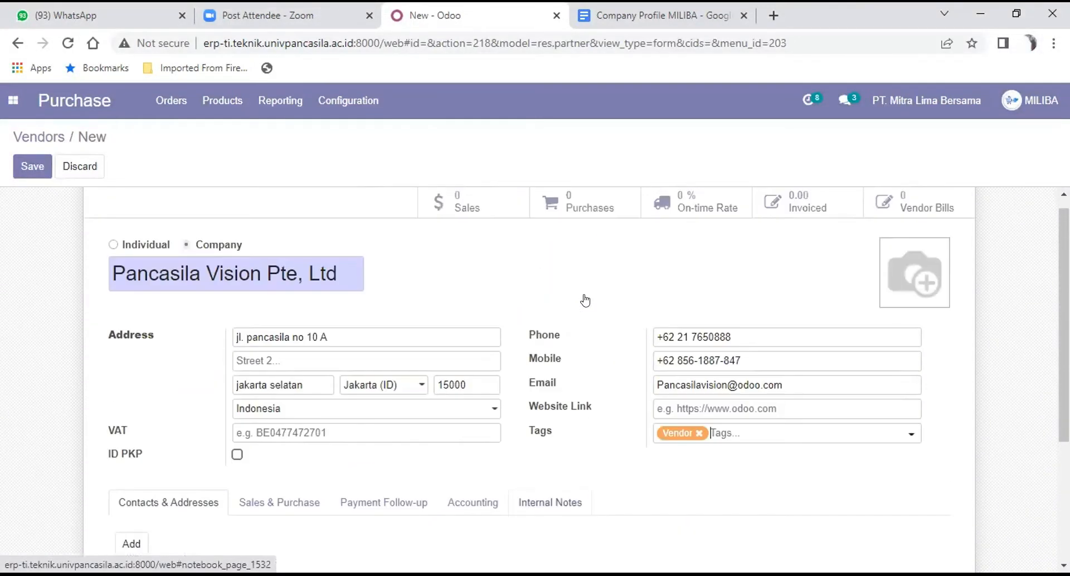
scroll(586, 300, up, 1)
click(32, 166)
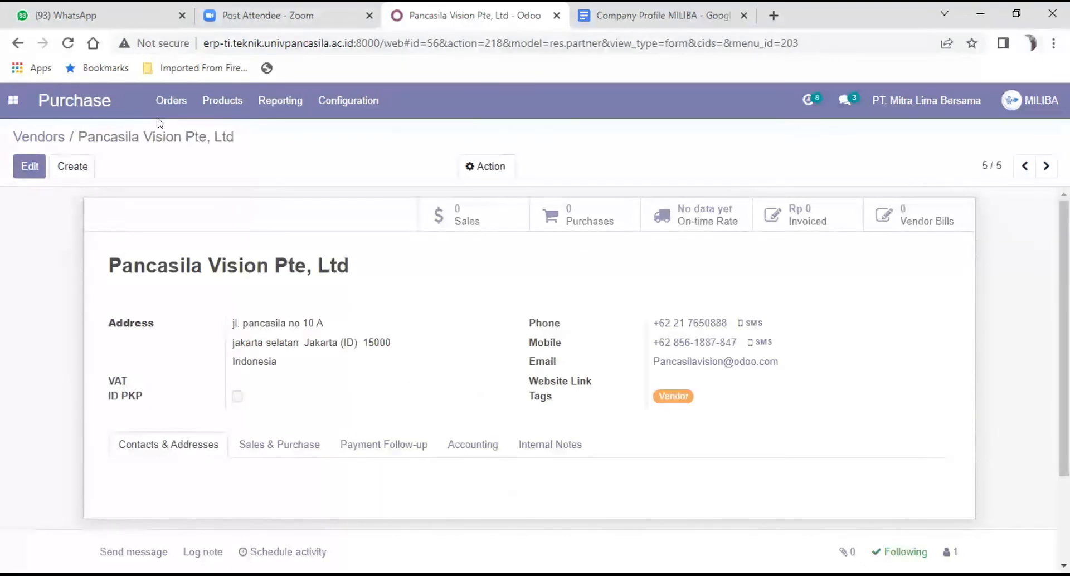
click(171, 101)
click(179, 172)
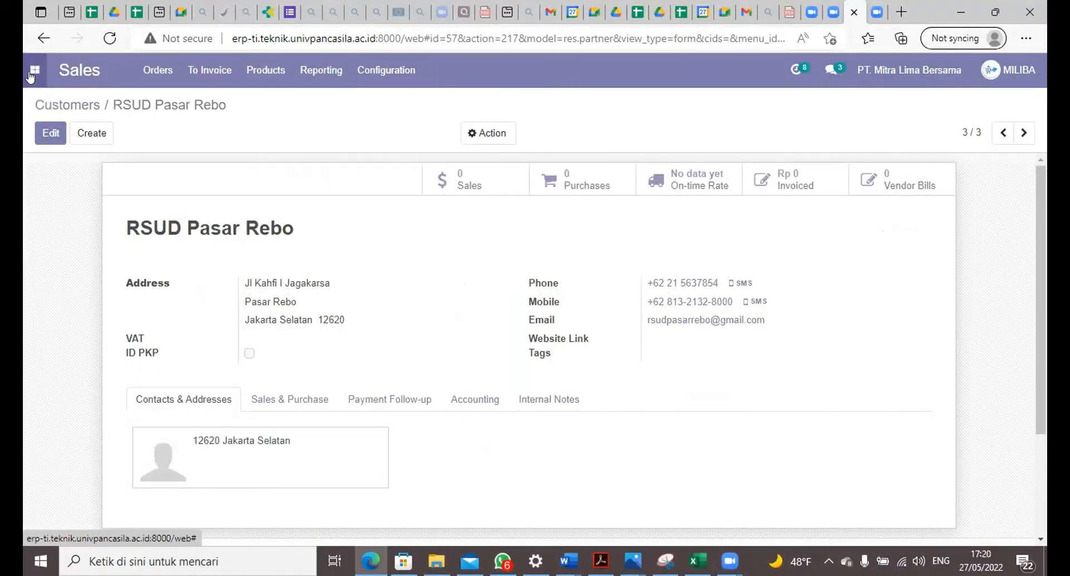
Step: Open the Sales module and show its list of customers
click(31, 76)
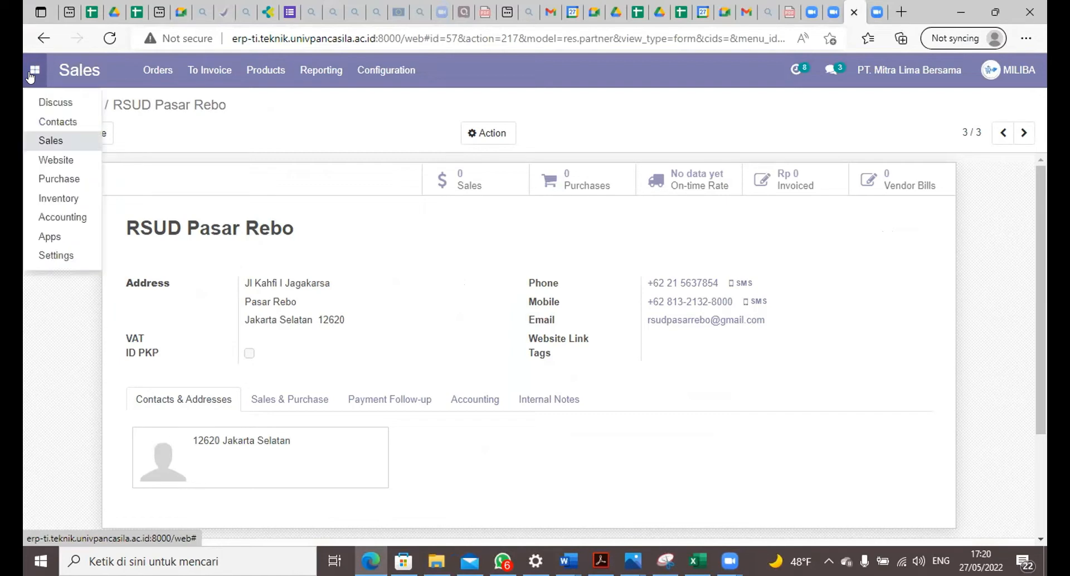
click(61, 142)
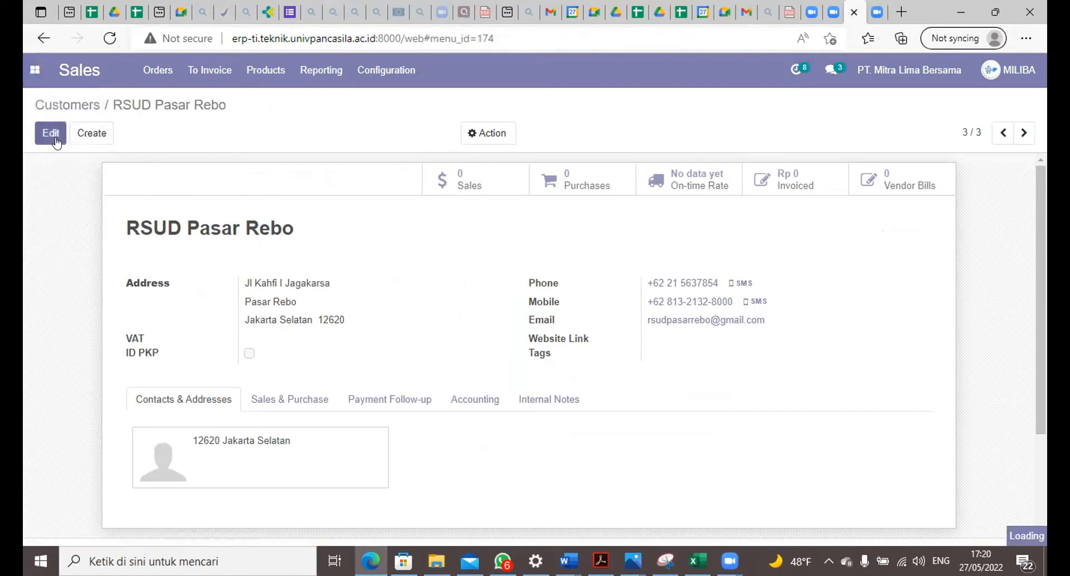
click(155, 71)
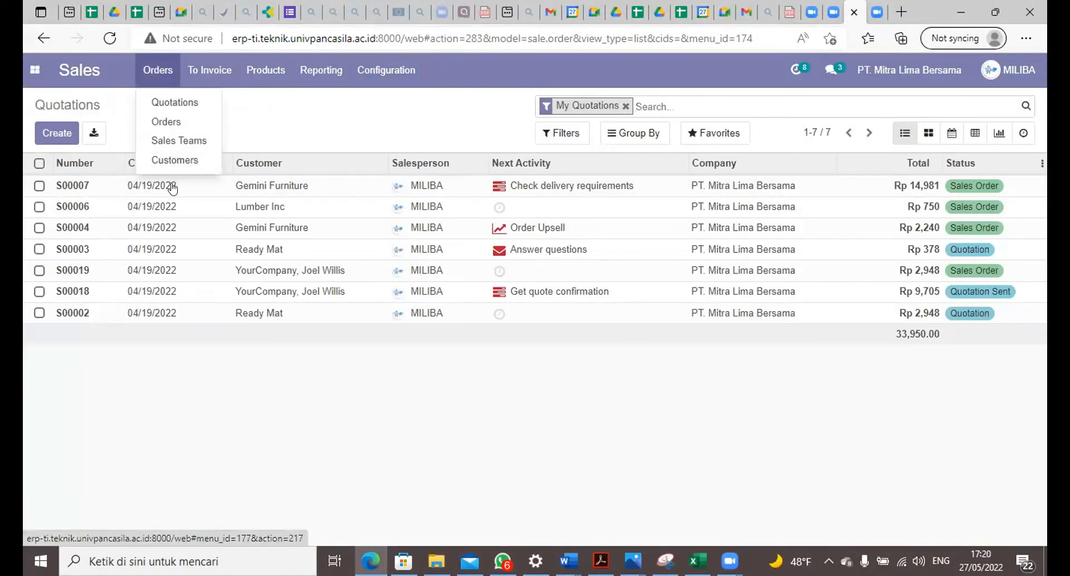
click(175, 160)
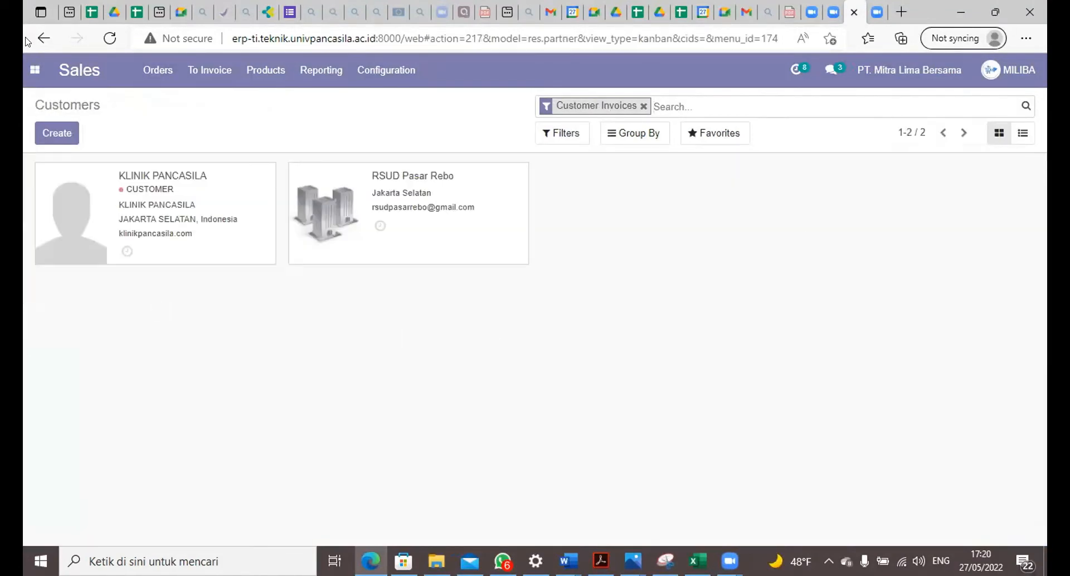
Step: Start a new company customer named RSUD Jati Padang
click(44, 135)
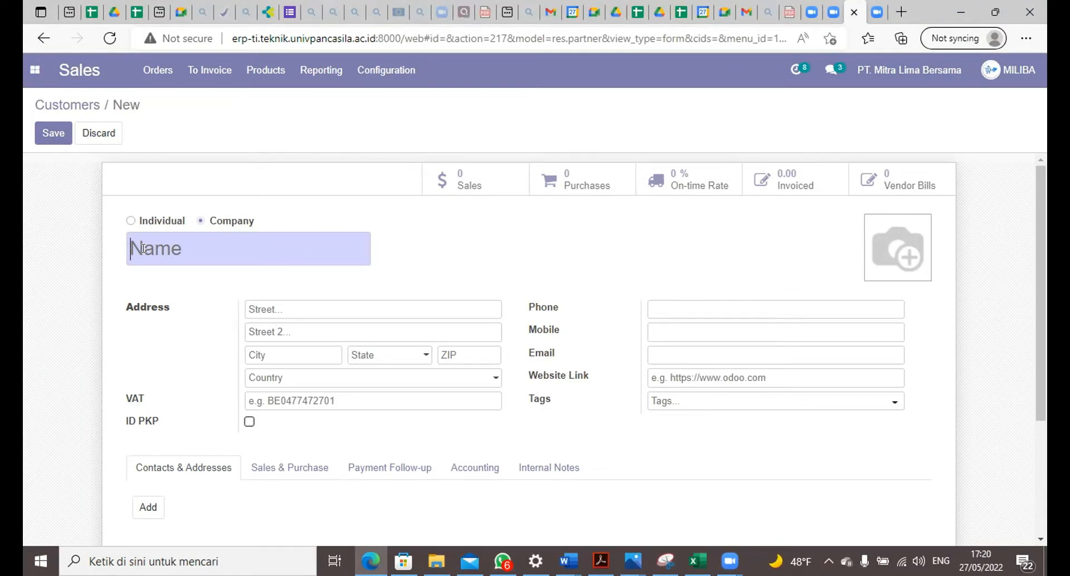
text(RSUD Jati Pad)
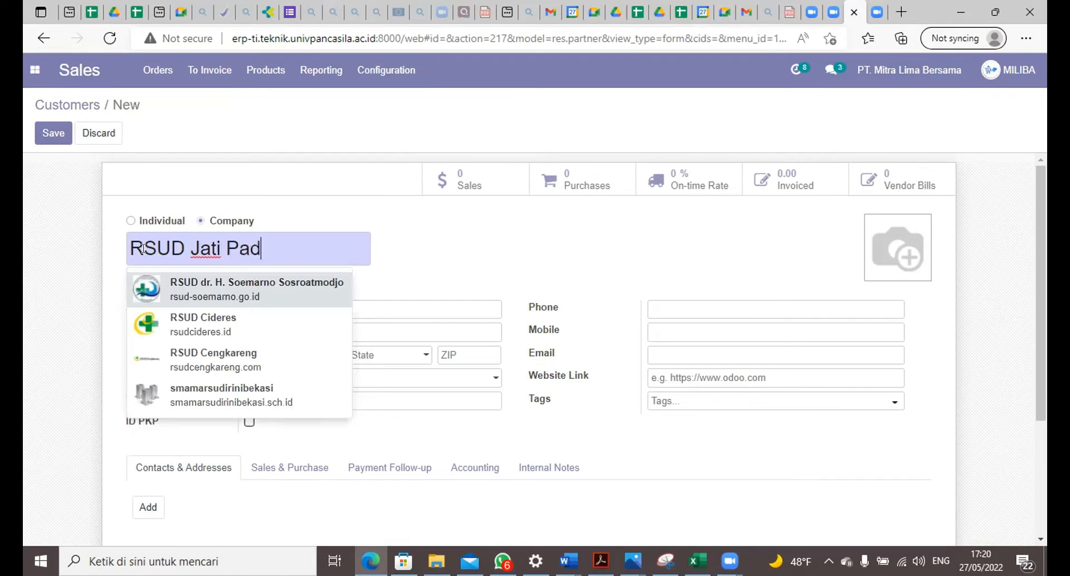
text(ang)
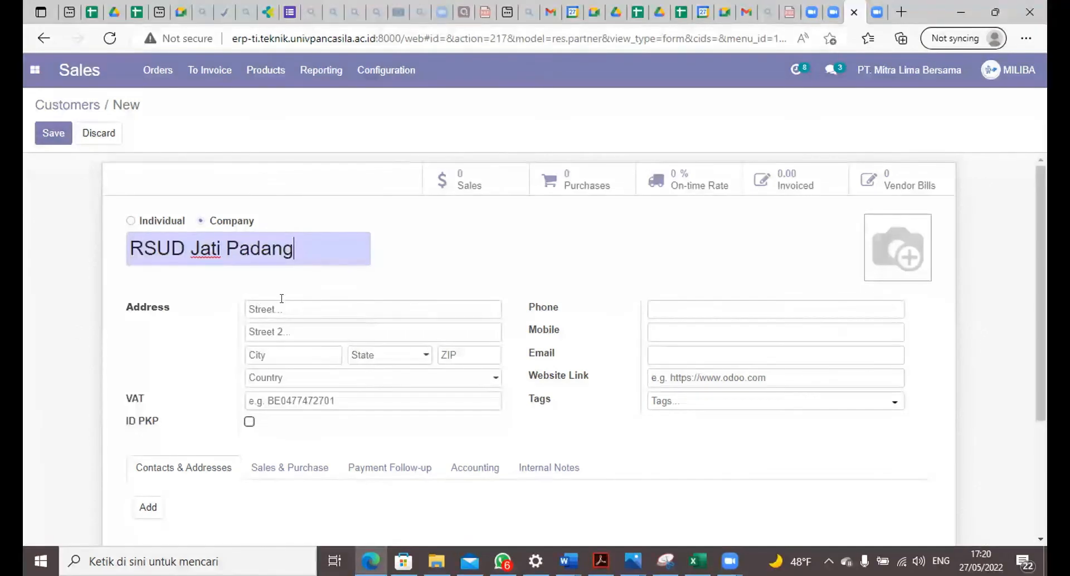
Step: Enter the street address and city of the customer RSUD Jati Padang
click(284, 307)
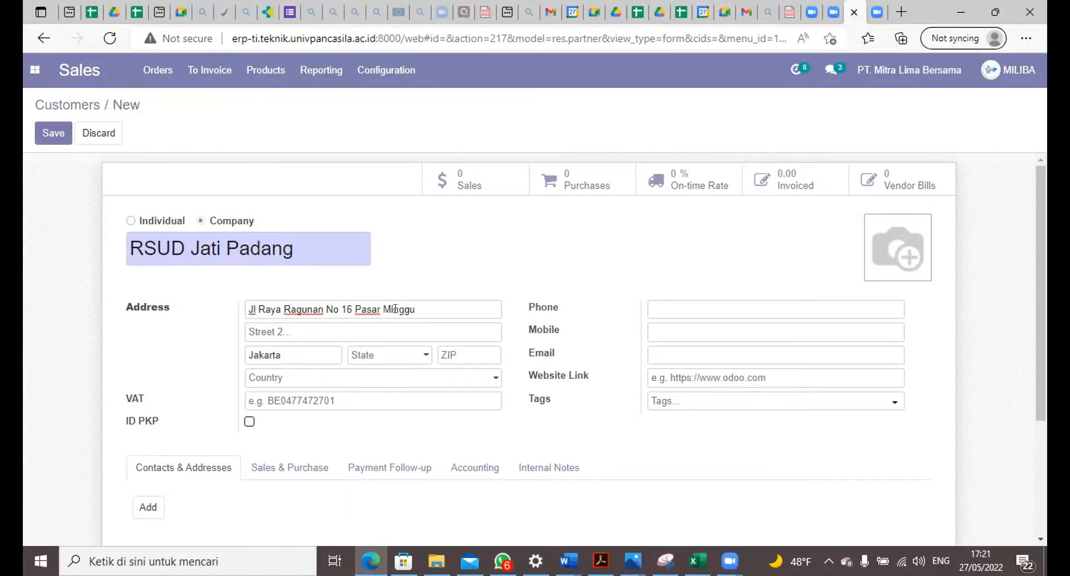
Step: Enter the first part of the customer's ZIP code and clear the city from the address
click(305, 353)
click(449, 355)
text(127)
click(404, 355)
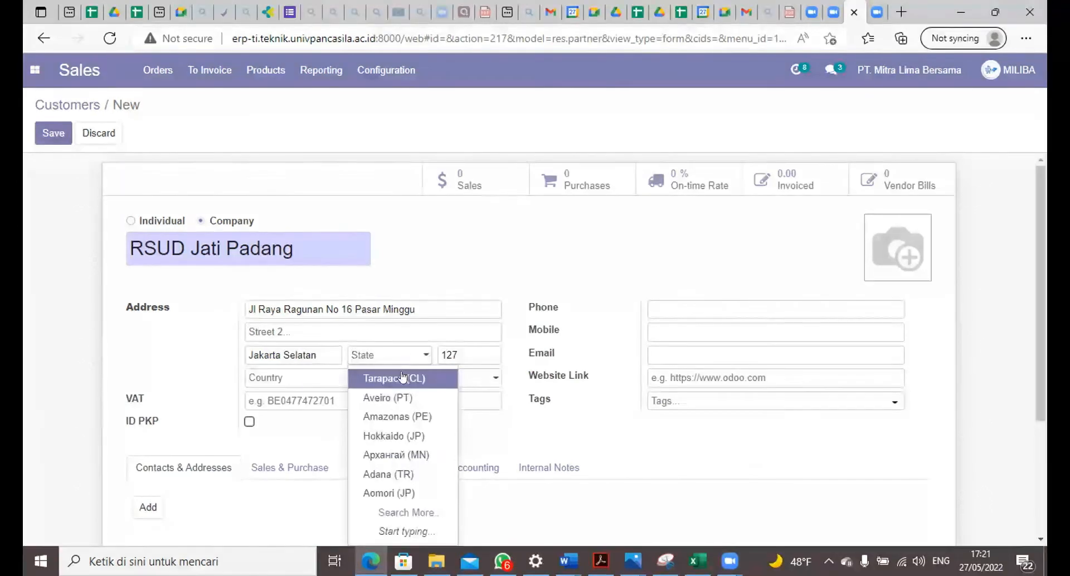
drag(337, 355, 185, 340)
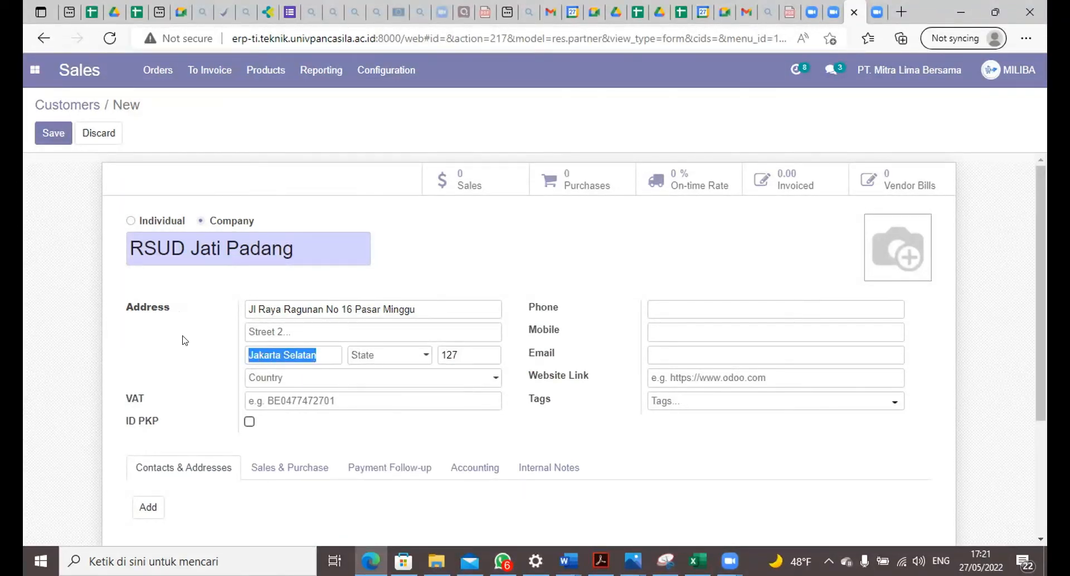
key(BackSpace)
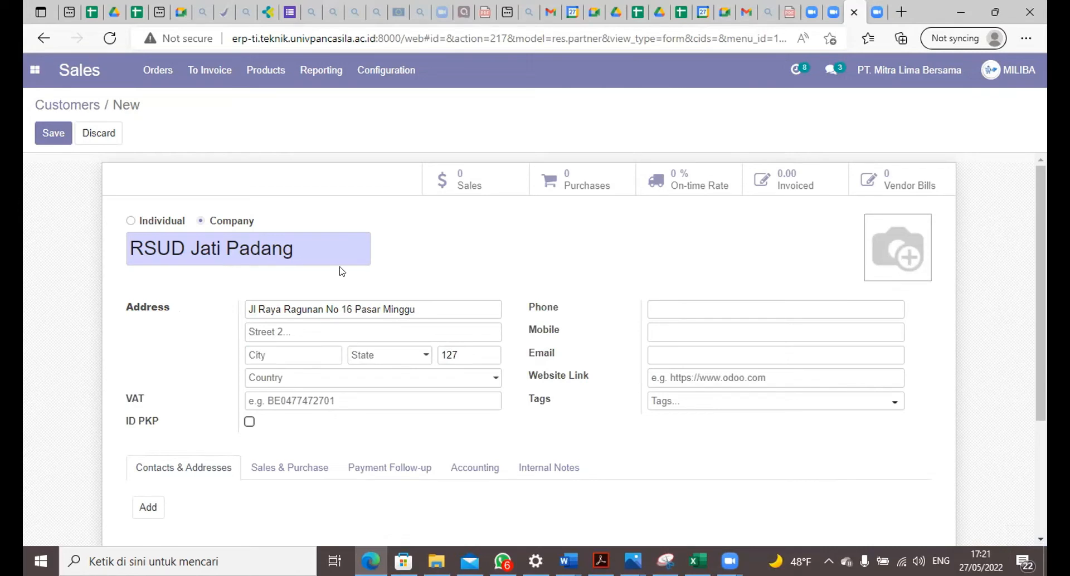
Step: Set the state in the customer's address to Jakarta (ID)
click(368, 363)
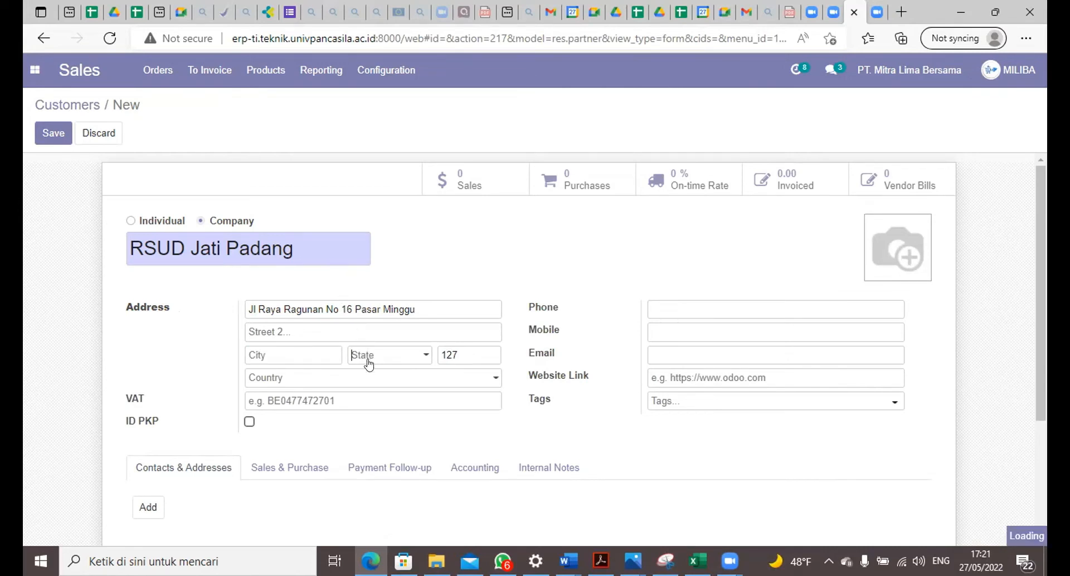
click(418, 356)
click(418, 356)
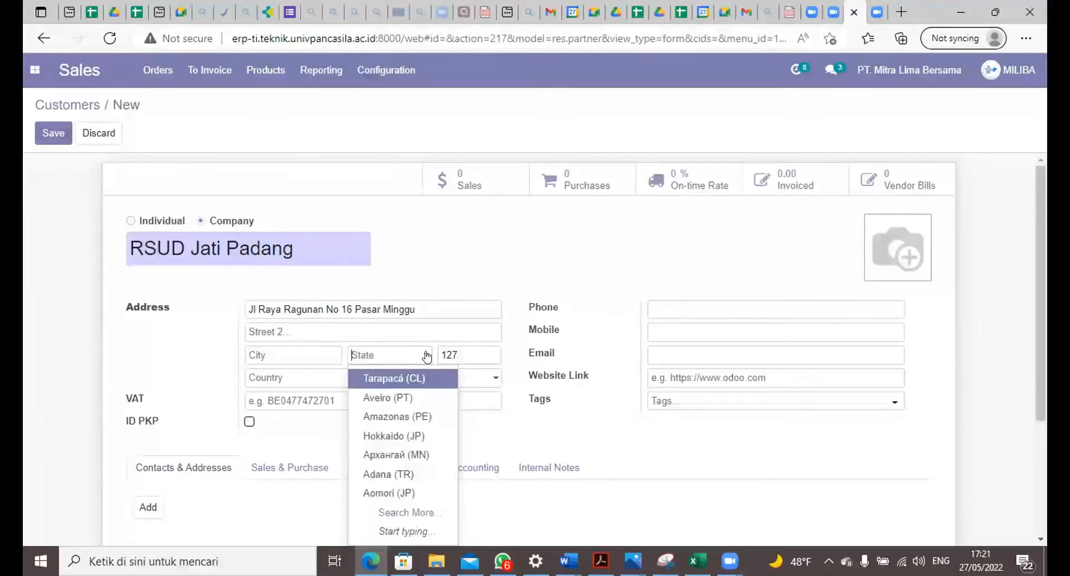
text(j)
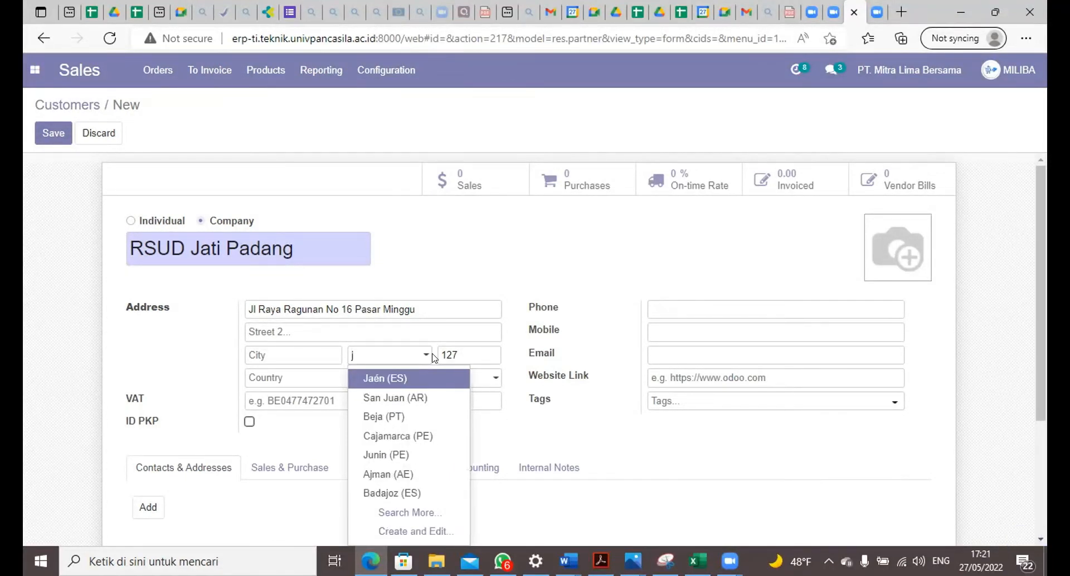
text(ak)
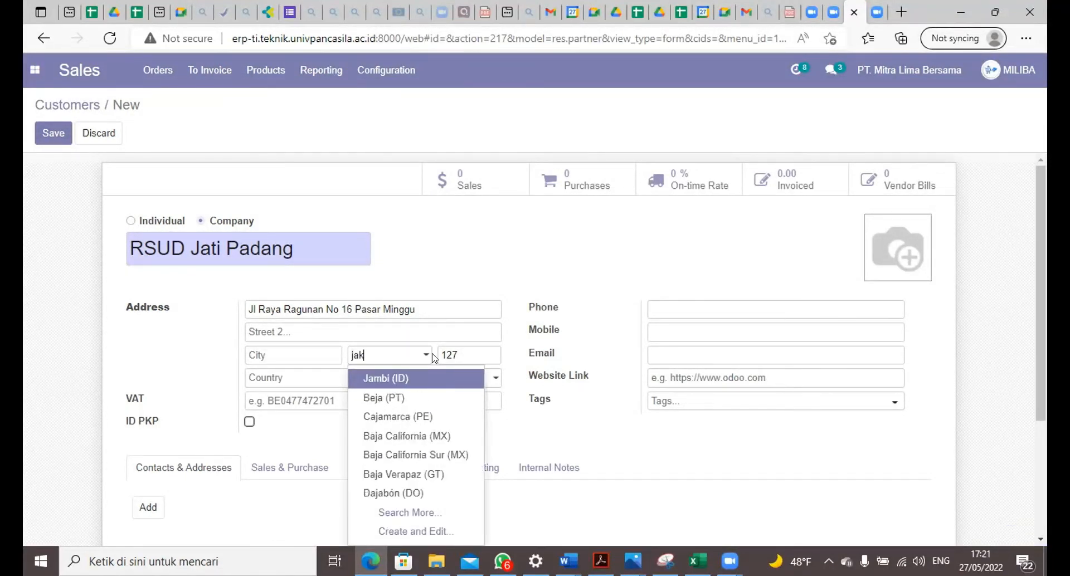
click(416, 380)
Step: Enter the customer's city again and complete the ZIP code
click(279, 355)
text(J)
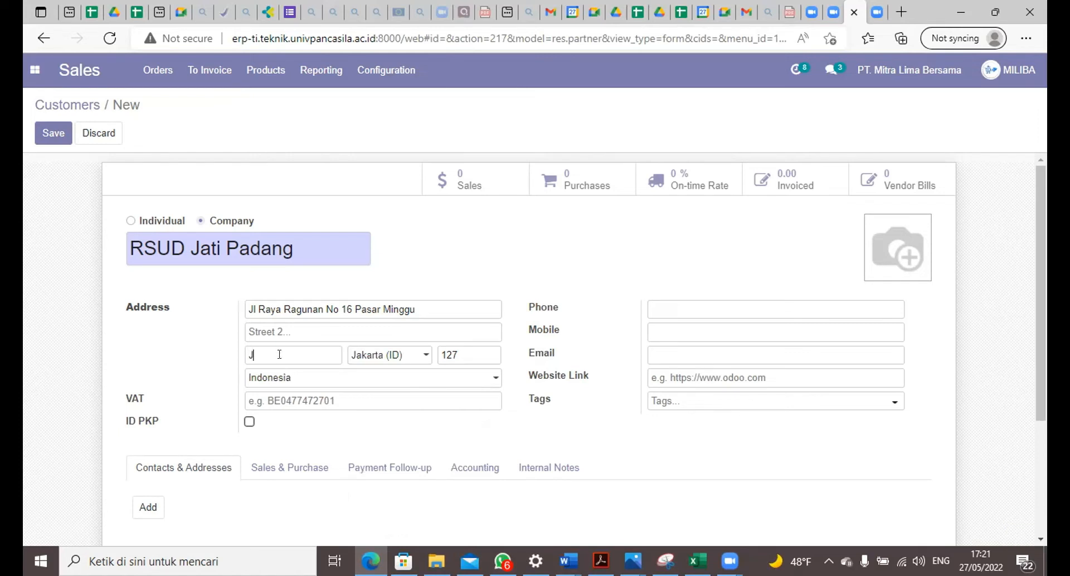
text(akarta Selatan)
Step: Fill in the phone and mobile numbers of the customer RSUD Jati Padang
click(661, 302)
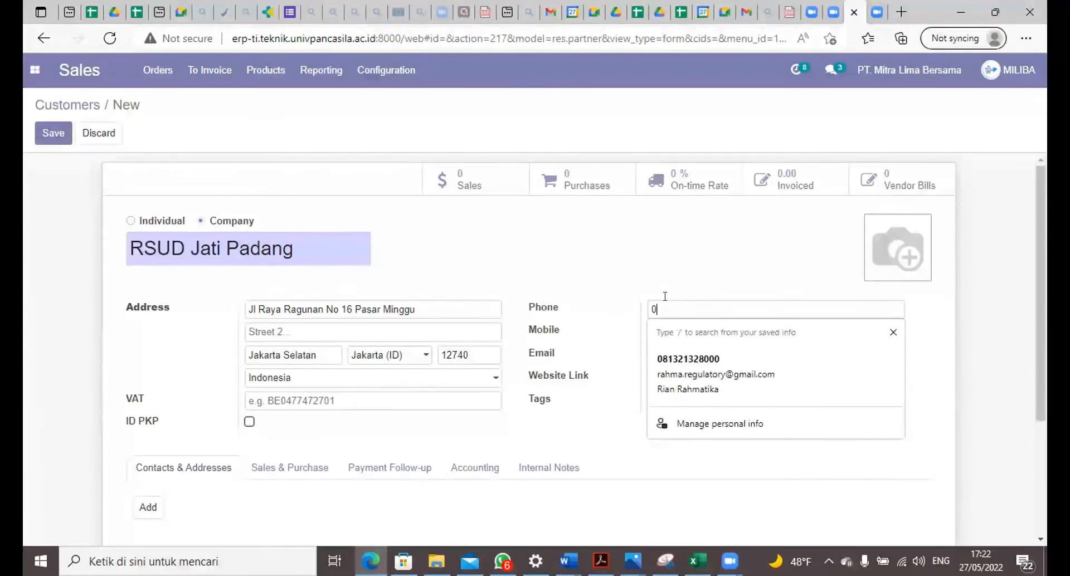
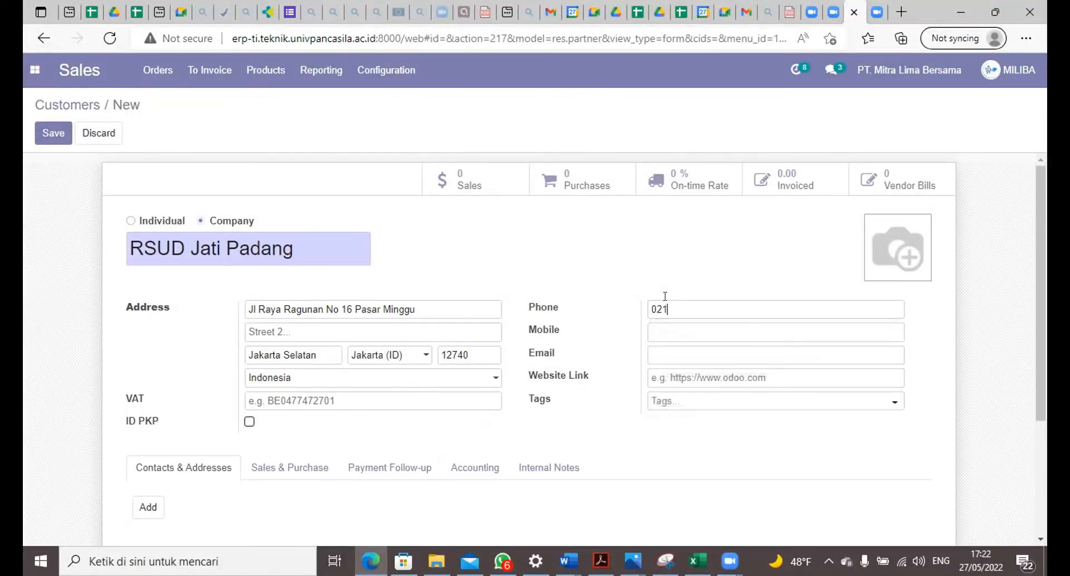
click(693, 331)
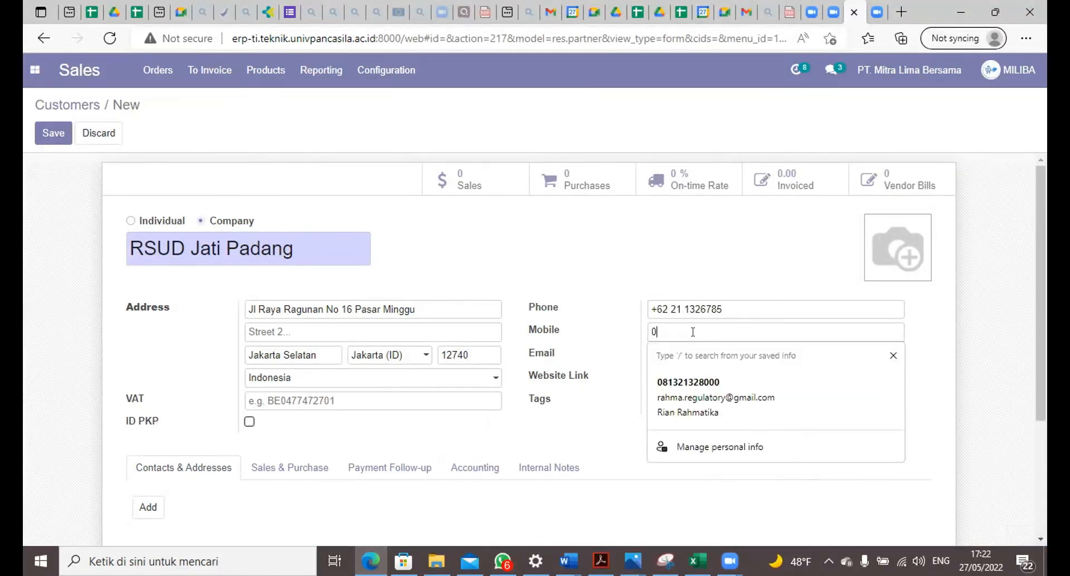
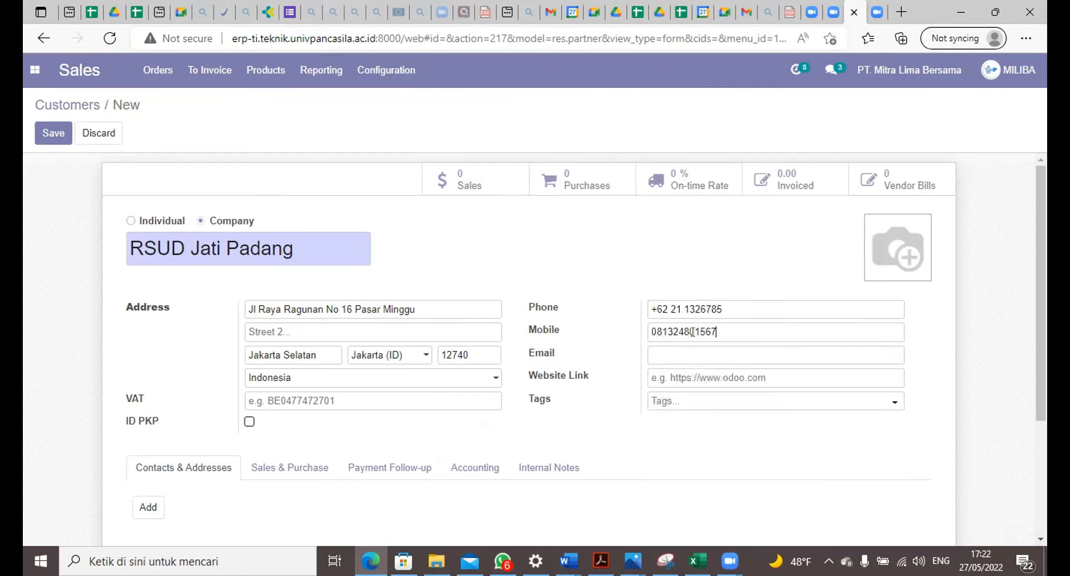
Step: Fill in the e-mail address of the customer RSUD Jati Padang
click(680, 347)
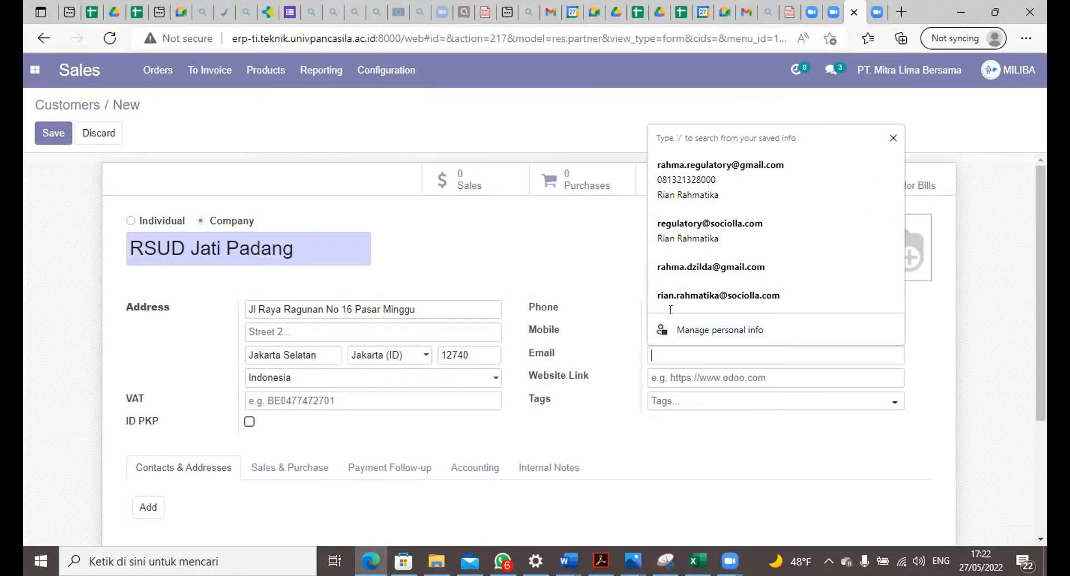
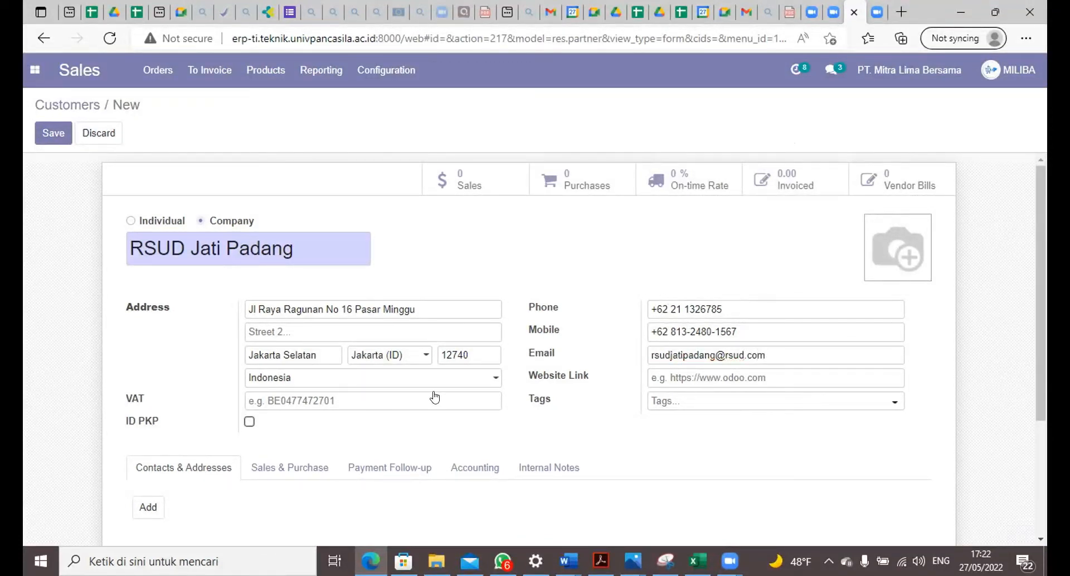
Step: Add an other-address contact with city, ZIP code, state and country to RSUD Jati Padang, and save the customer
scroll(168, 496, down, 2)
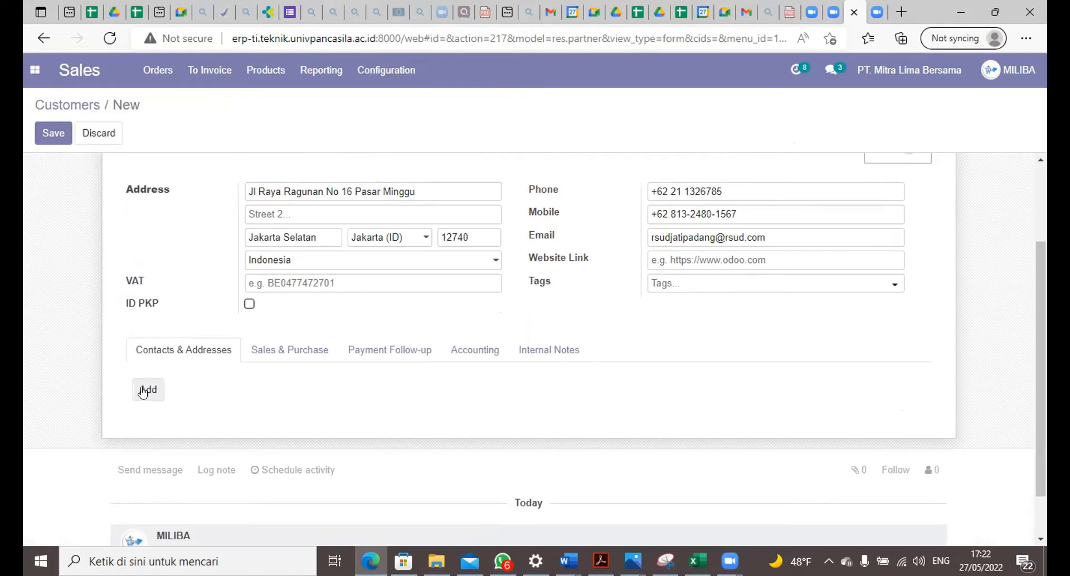
click(146, 390)
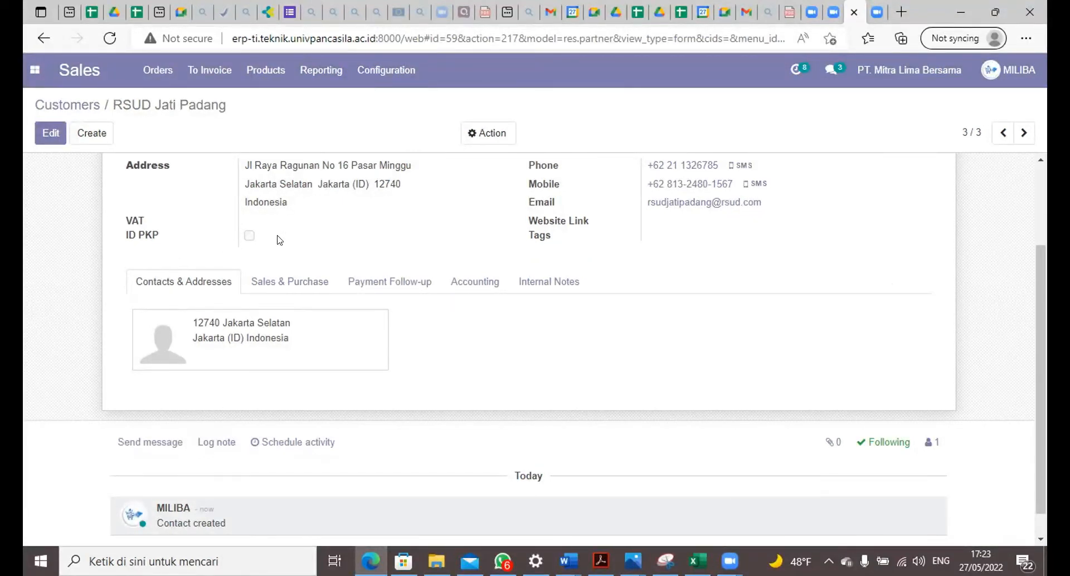
scroll(227, 366, up, 2)
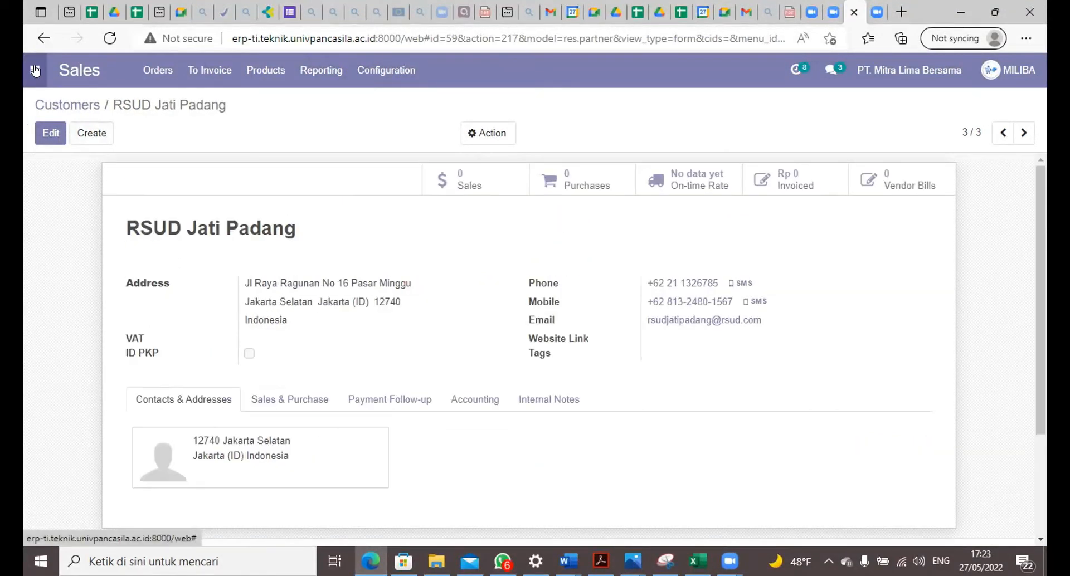
Step: Go back to the list of customers in Sales to check the new RSUD Jati Padang entry
click(157, 70)
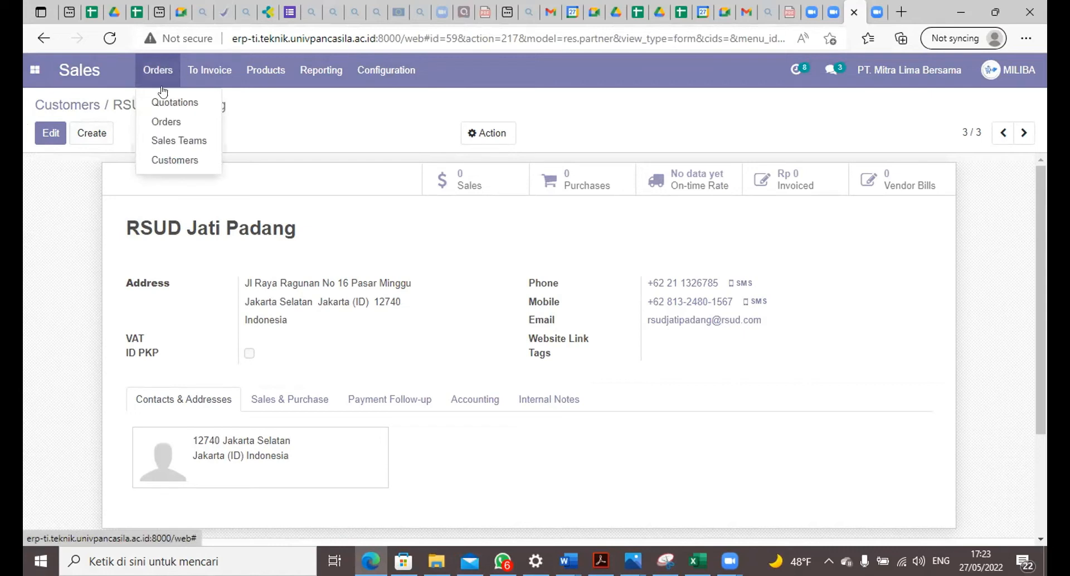
click(166, 161)
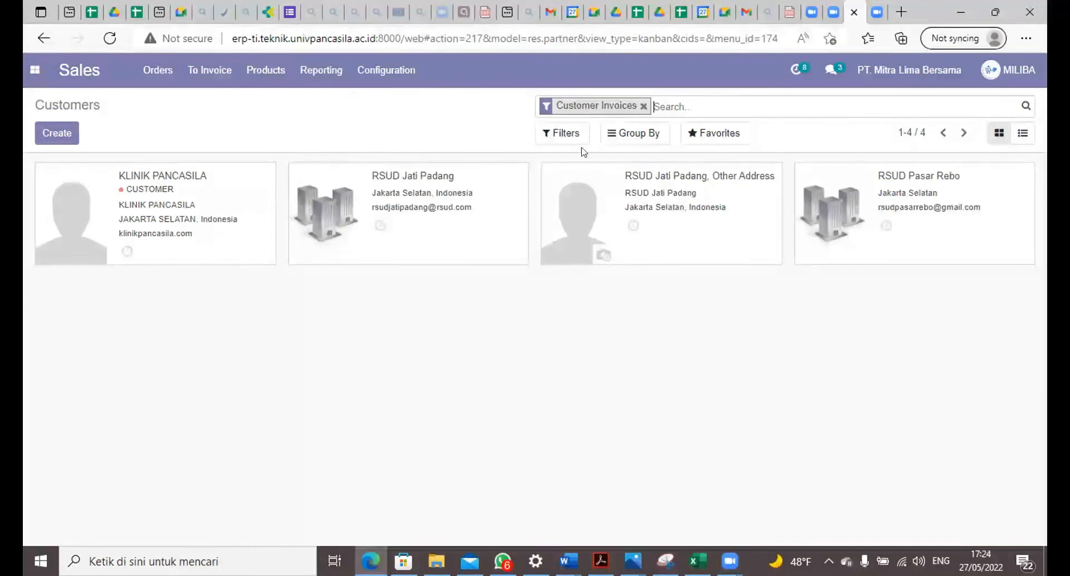
click(148, 71)
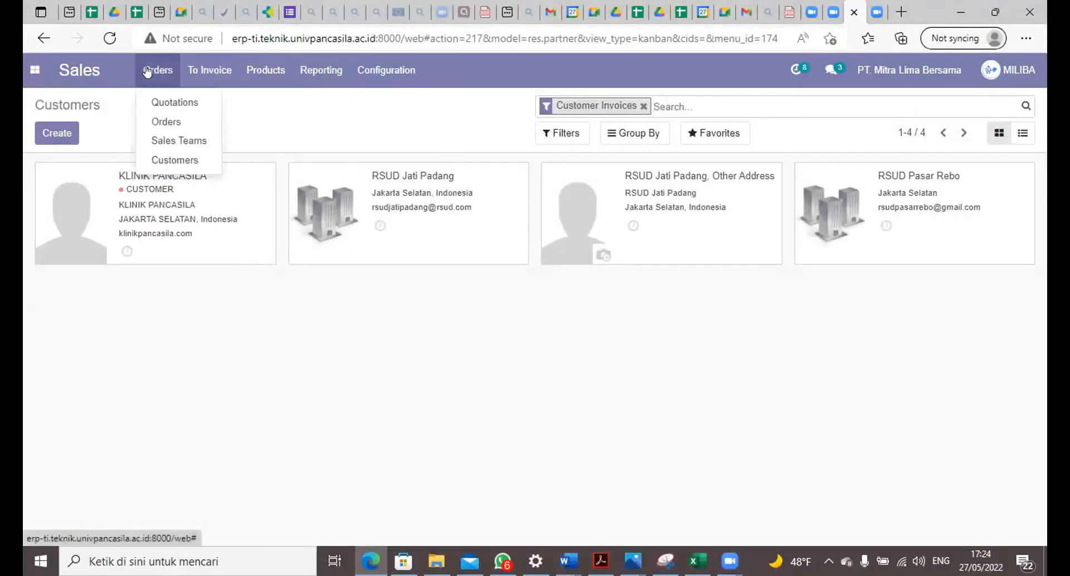
click(163, 161)
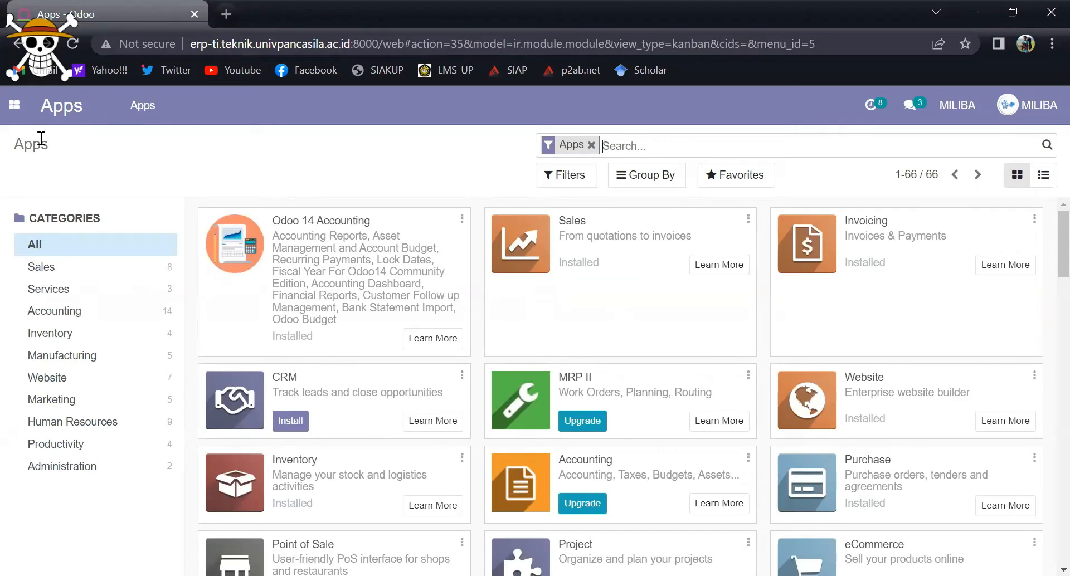
Step: Open the Requests for Quotation list in the Purchase module
click(17, 113)
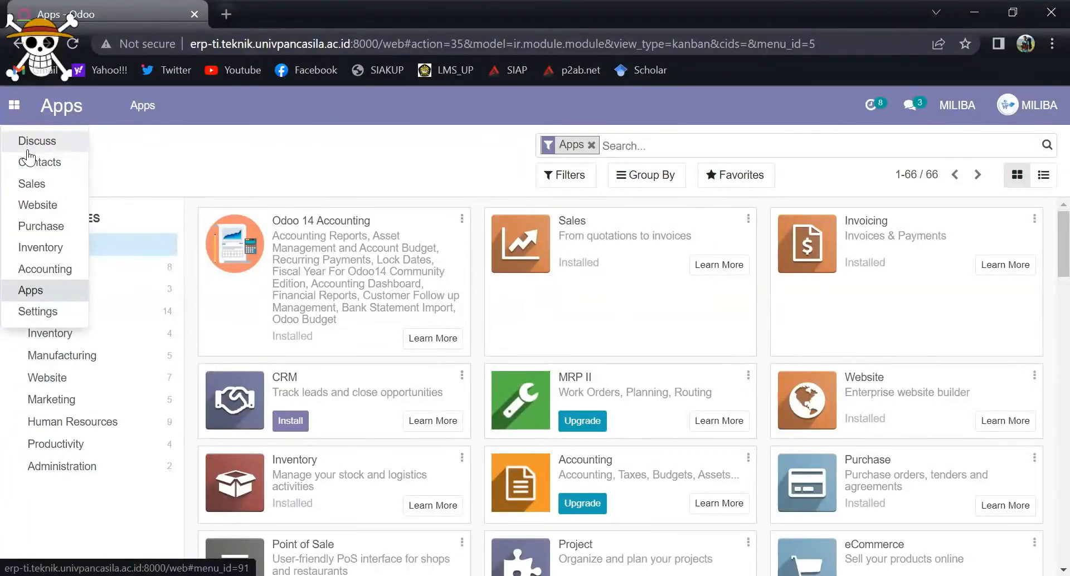
click(39, 187)
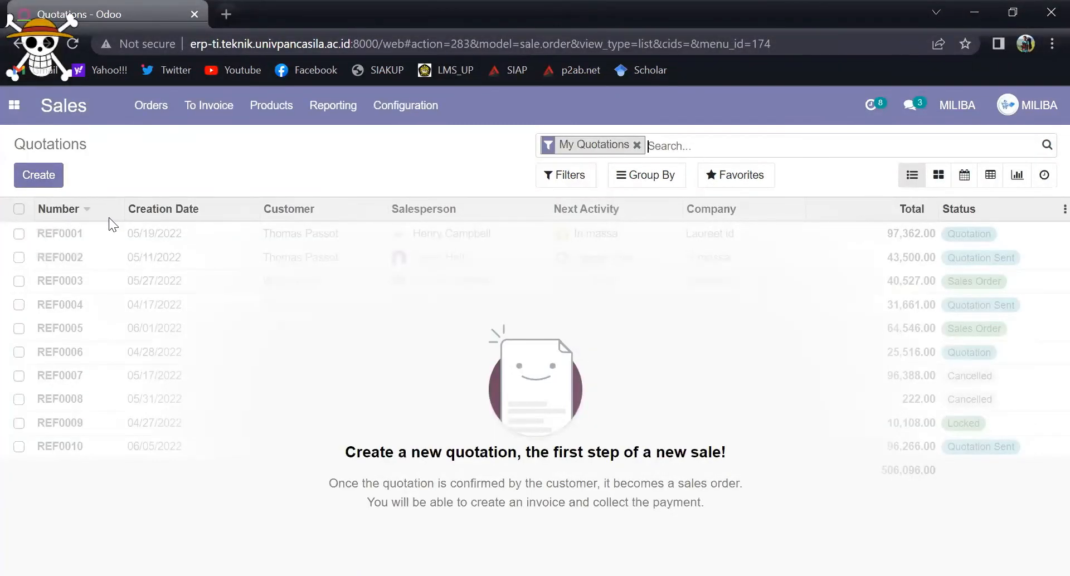
click(15, 105)
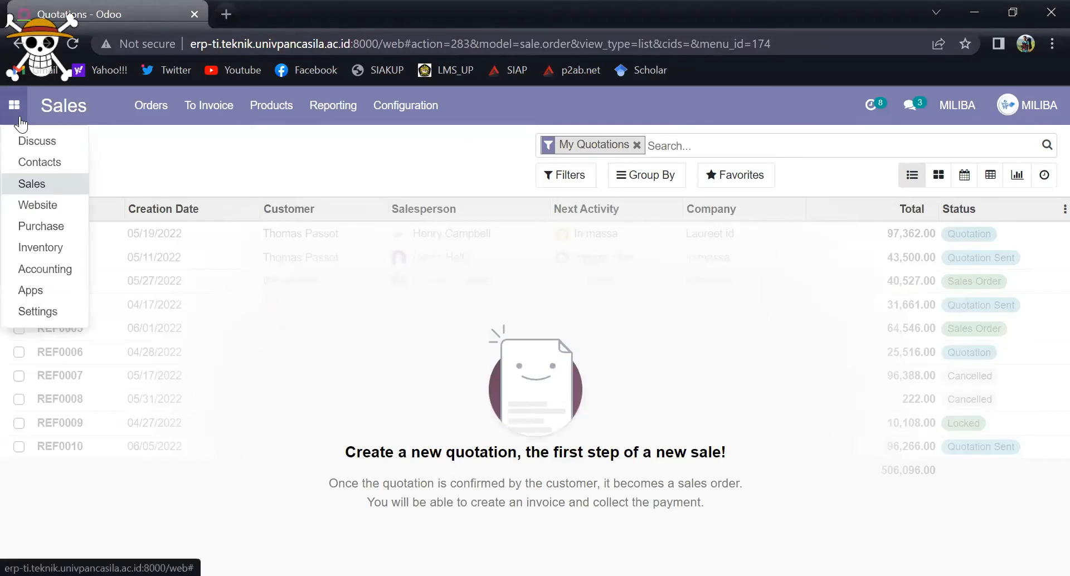
click(39, 226)
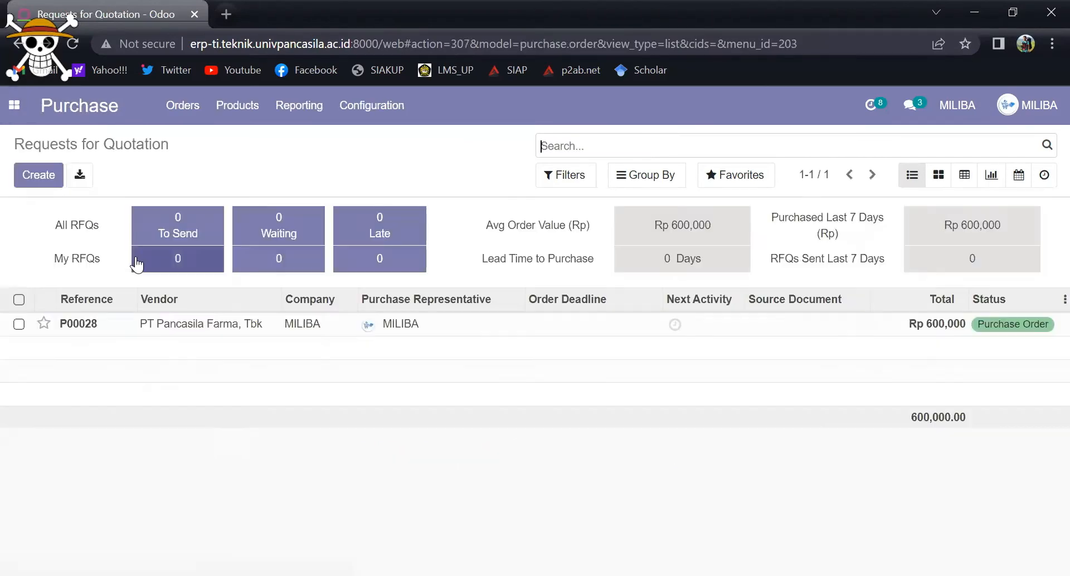
click(189, 114)
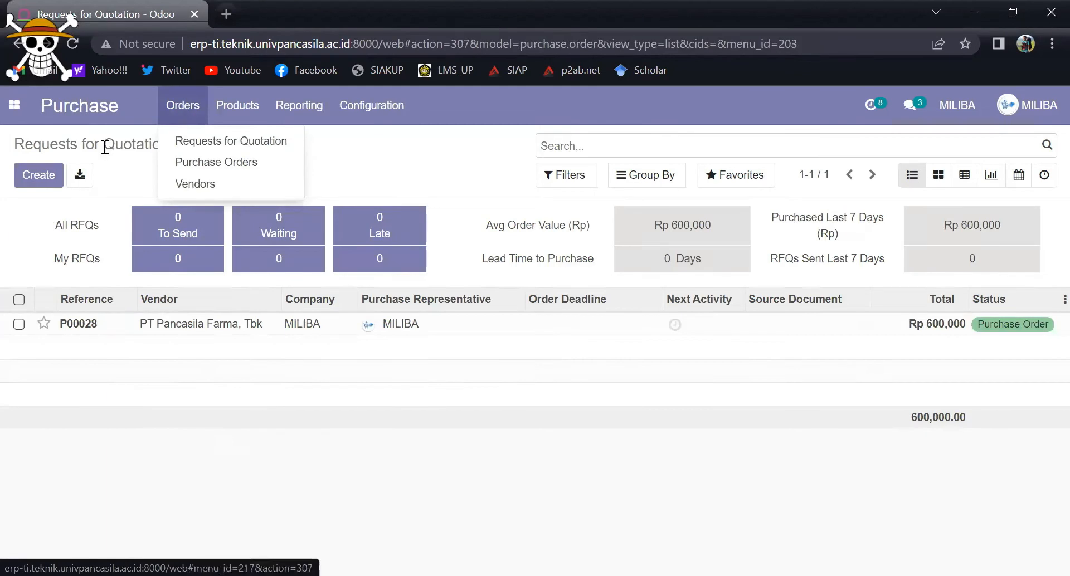
click(177, 146)
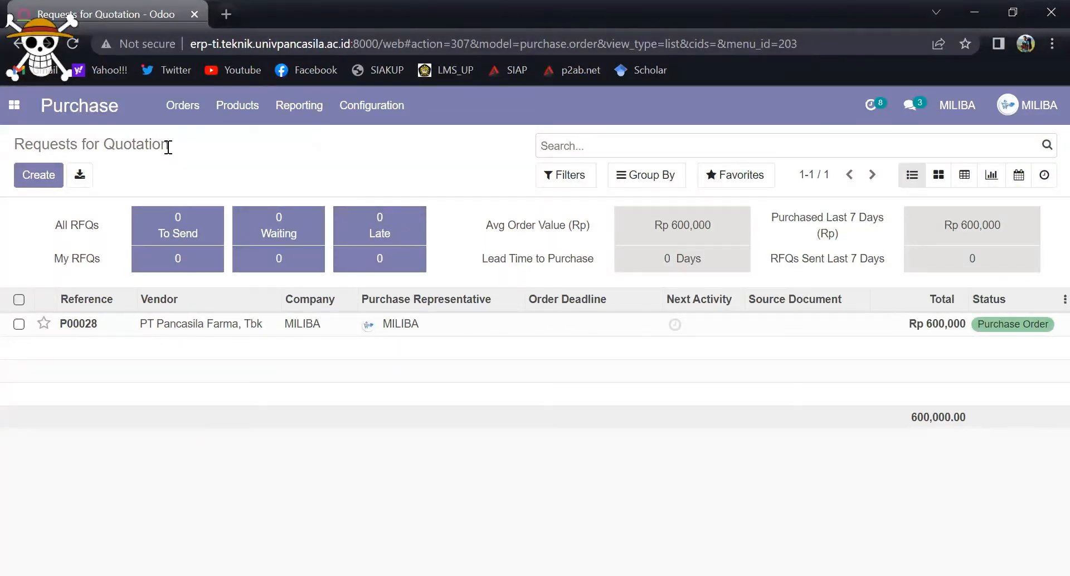
Step: Create a new request for quotation with PT Pancasila Farma, Tbk as the vendor
click(44, 178)
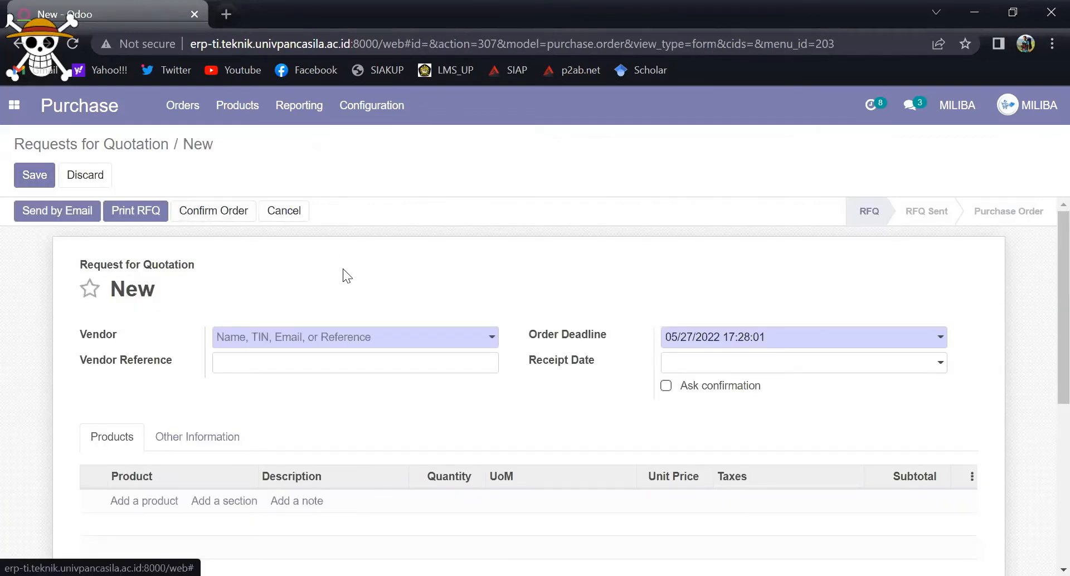
click(352, 343)
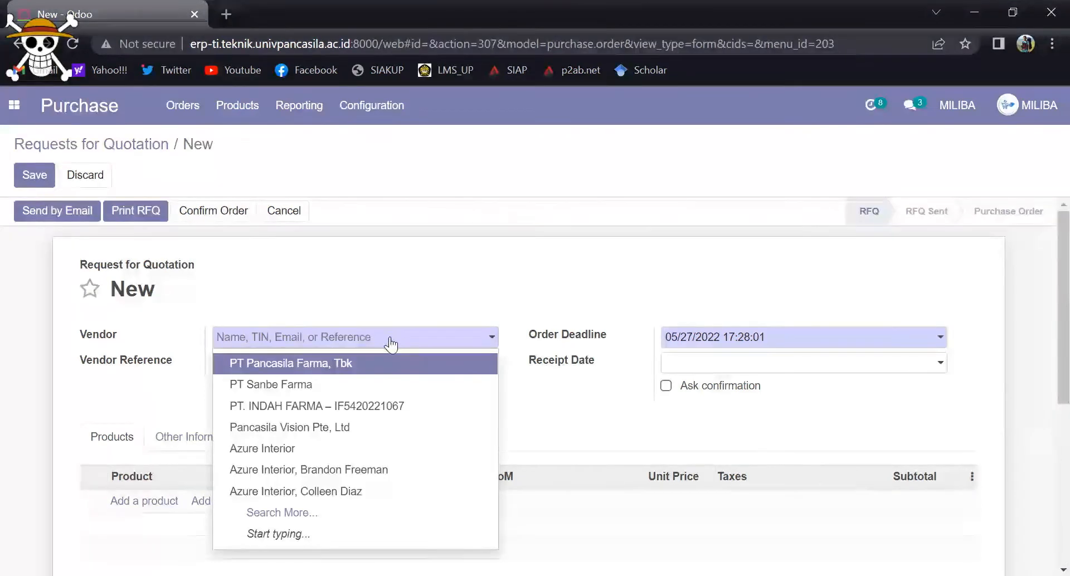
click(362, 370)
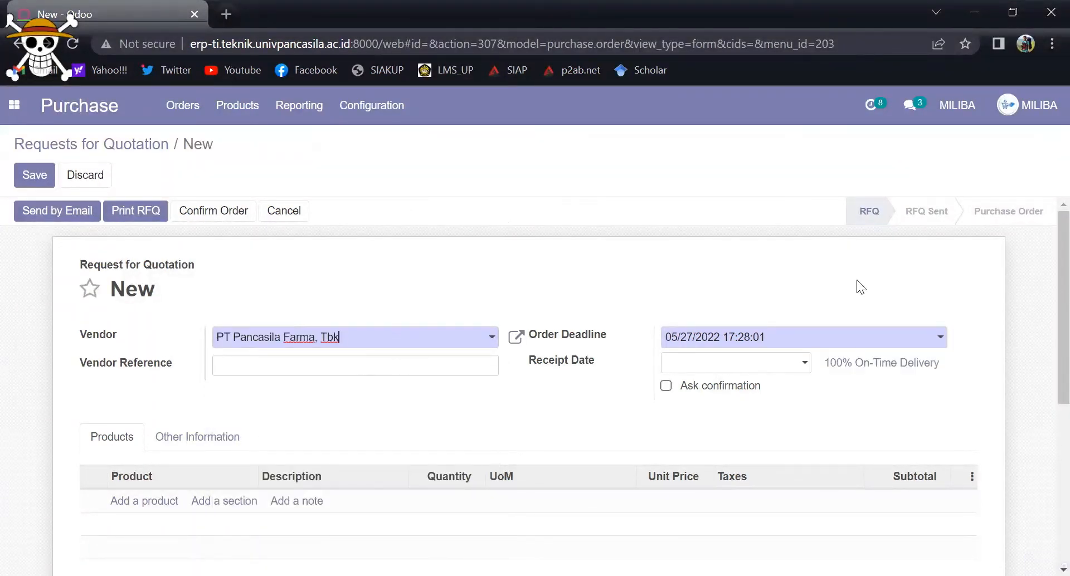
Step: Add a product line for 10 boxes of Aldisa-SR Kapsul to the request for quotation
click(135, 503)
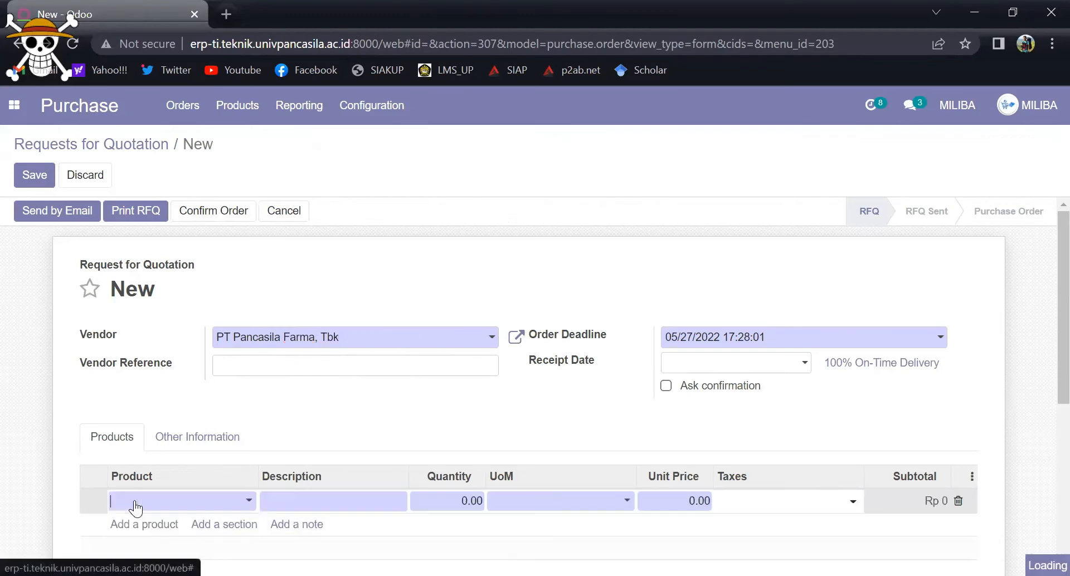
scroll(1044, 362, down, 2)
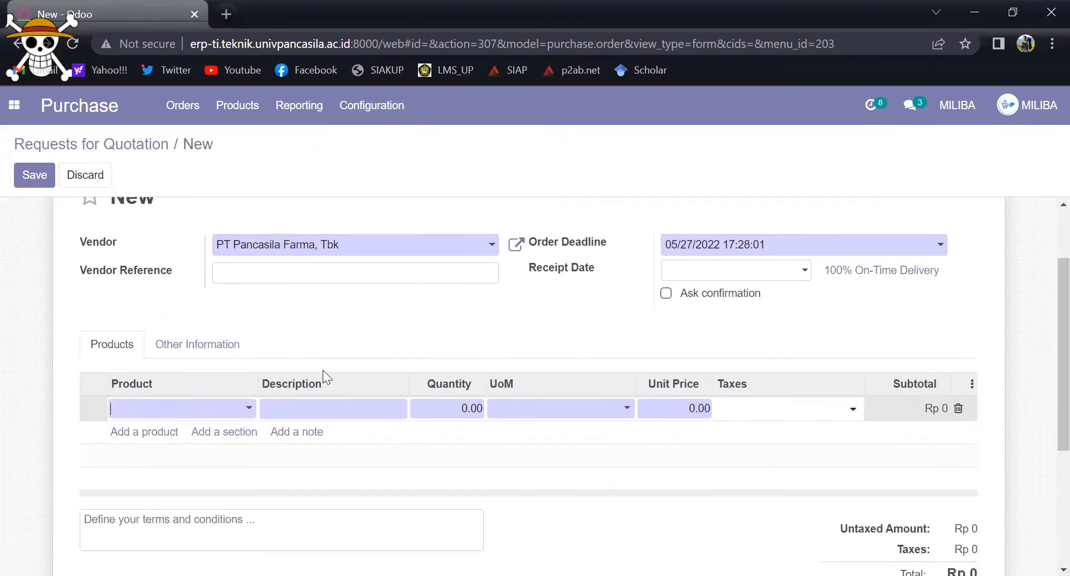
click(251, 411)
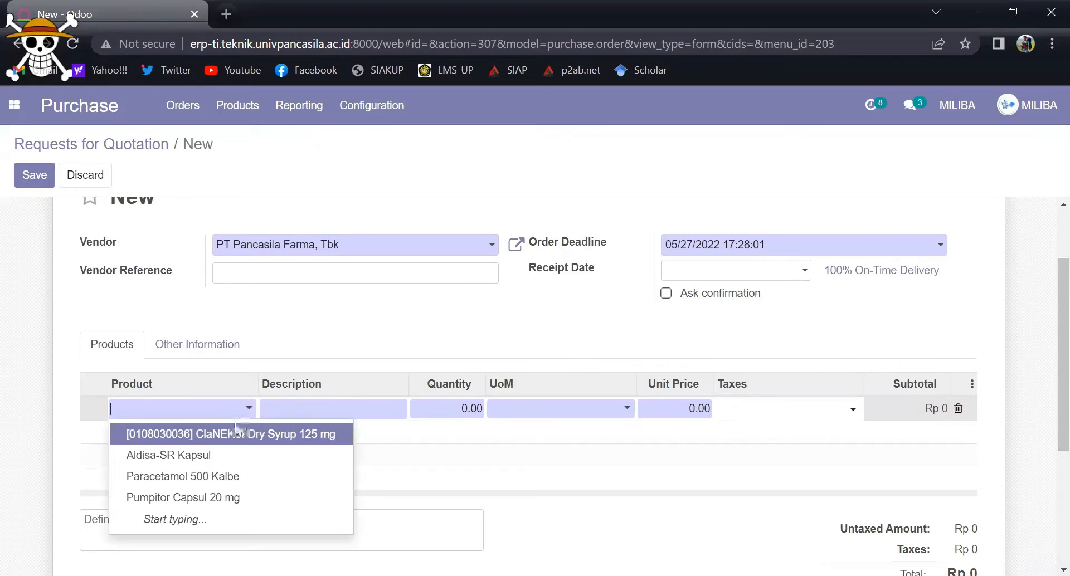
click(217, 456)
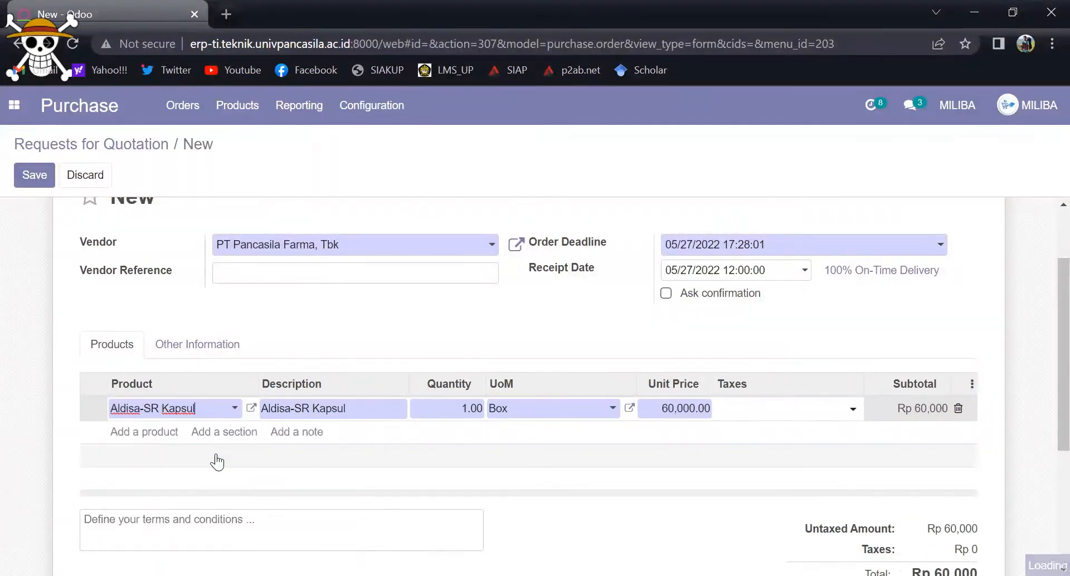
click(458, 408)
text(10)
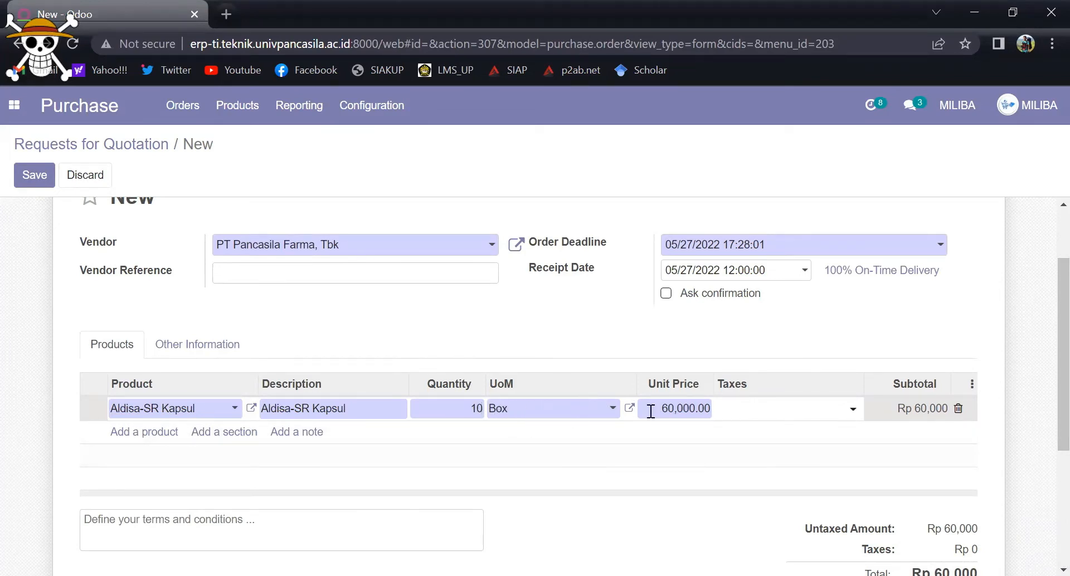
click(613, 409)
click(613, 413)
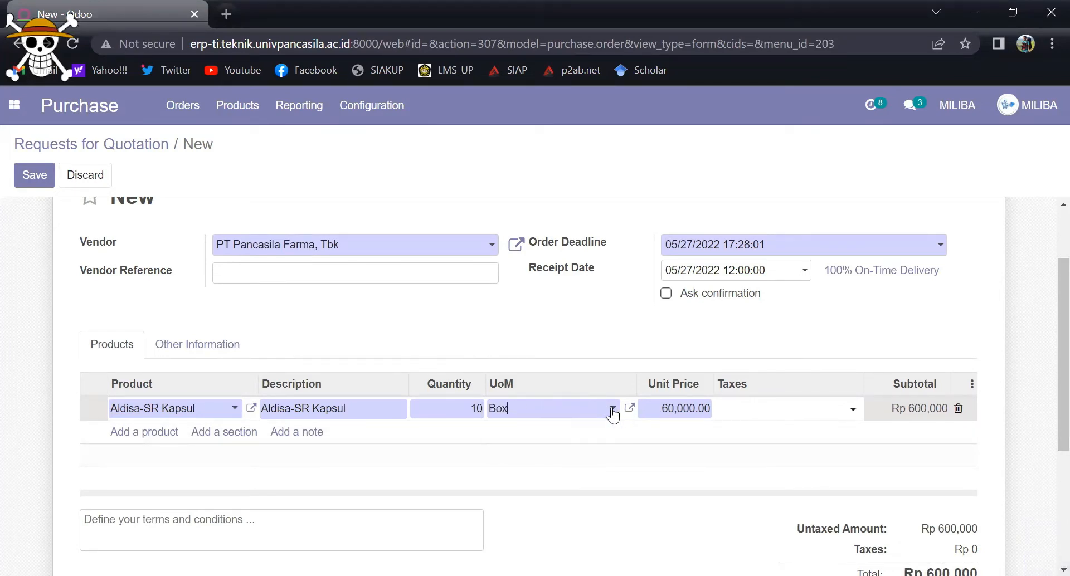
Step: Check the product line and totals of the request for quotation to PT Pancasila Farma, Tbk, and save it
scroll(597, 290, down, 2)
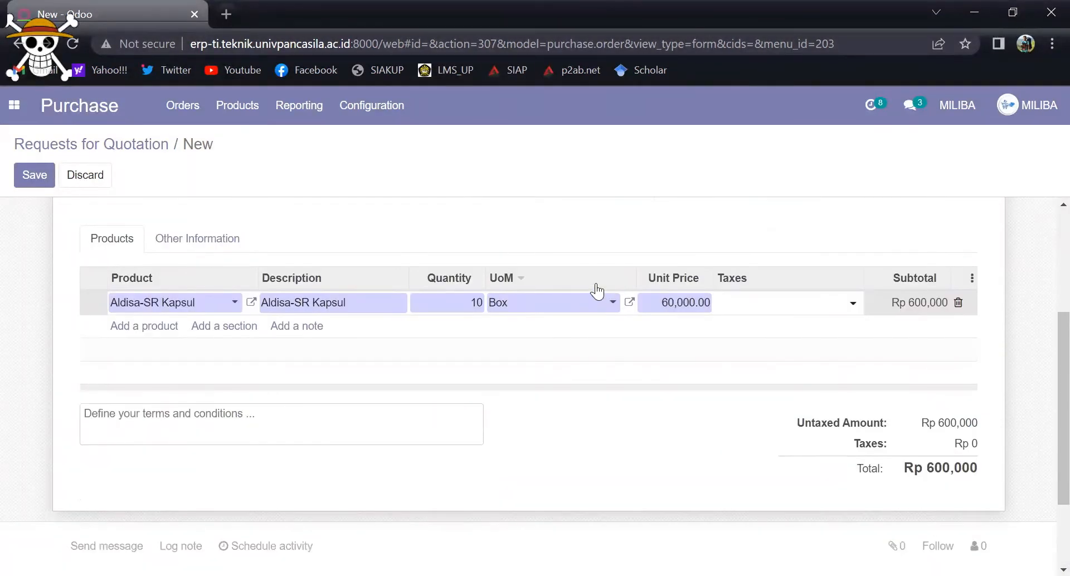
scroll(868, 301, up, 3)
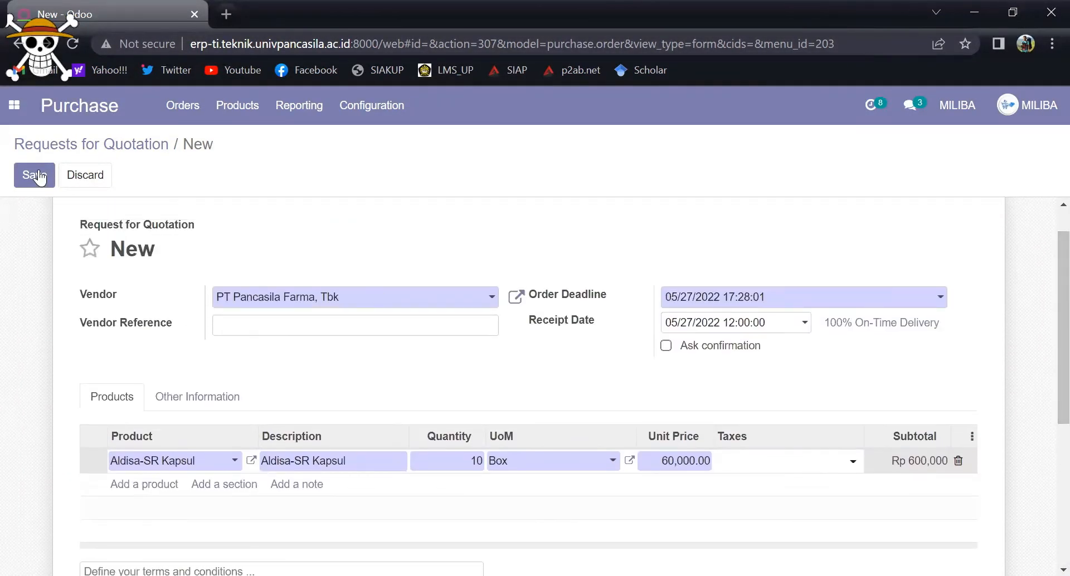
click(673, 462)
click(673, 462)
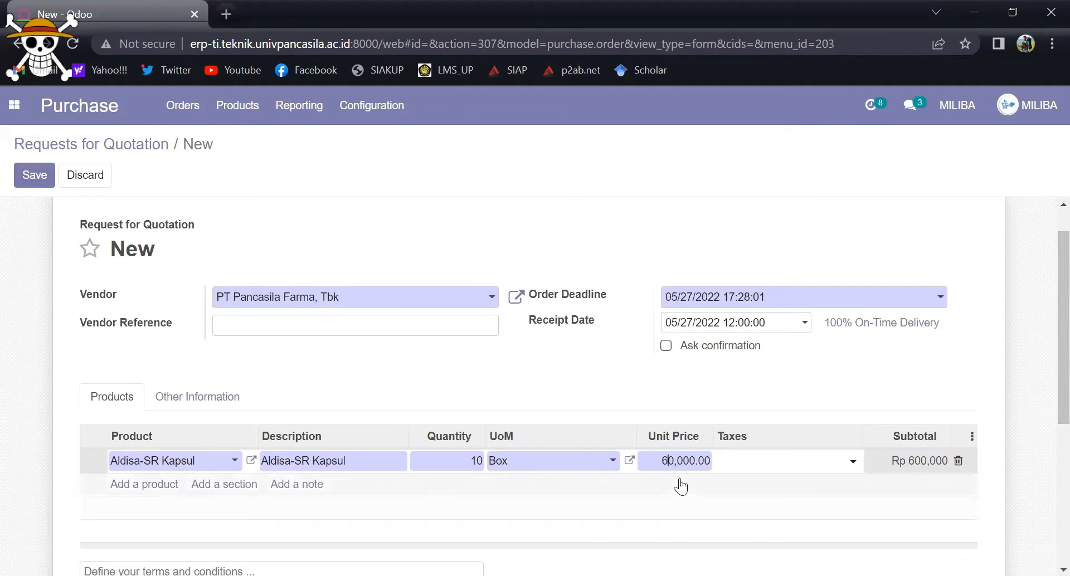
key(BackSpace)
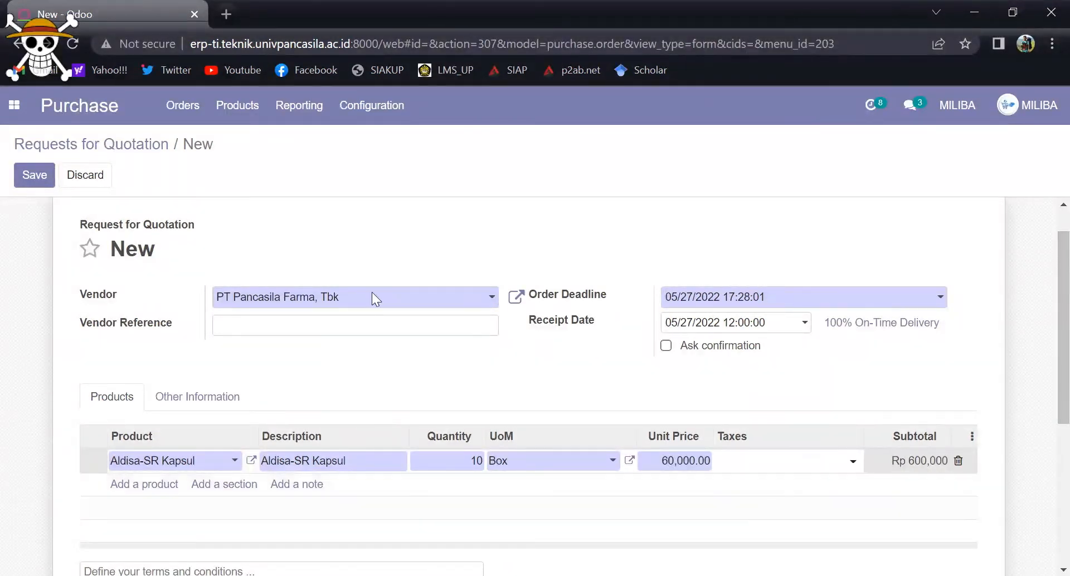
click(34, 181)
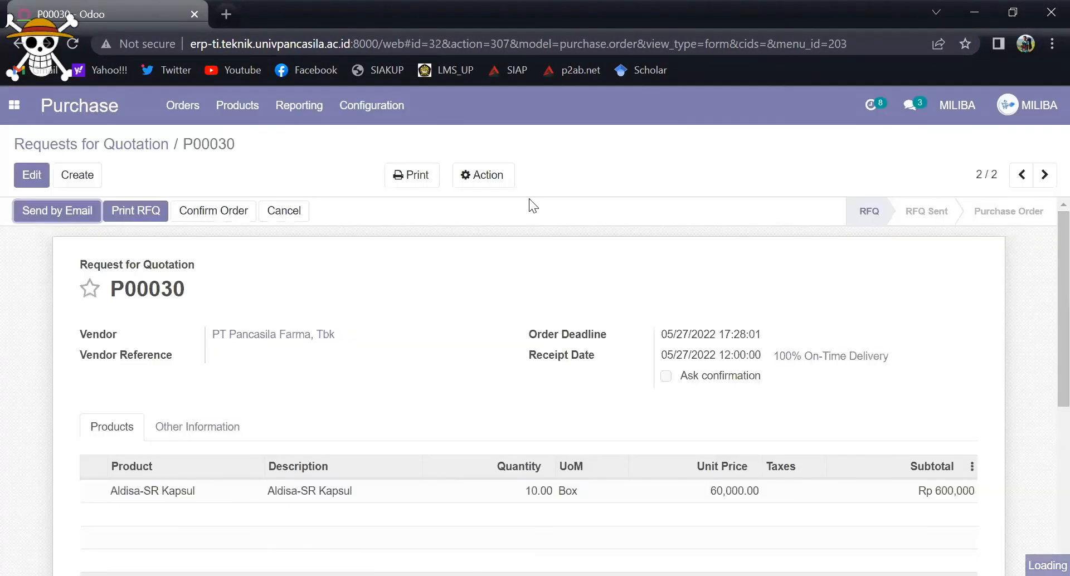
Step: Confirm the request for quotation as a purchase order and review its product line and history
mouse_move(1059, 305)
mouse_down()
mouse_move(1059, 384)
mouse_move(1059, 305)
mouse_up()
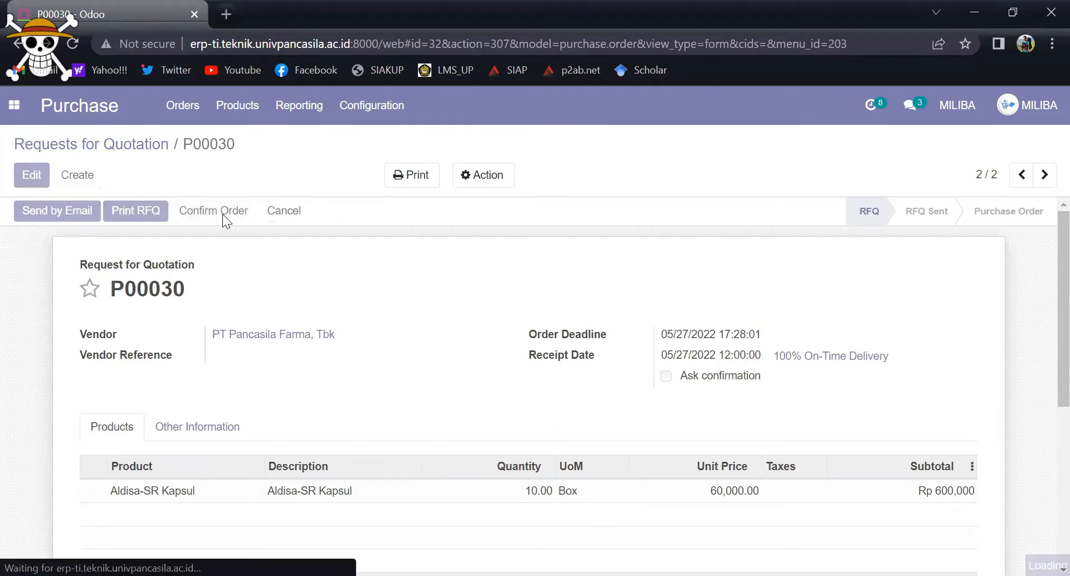
scroll(1044, 380, down, 1)
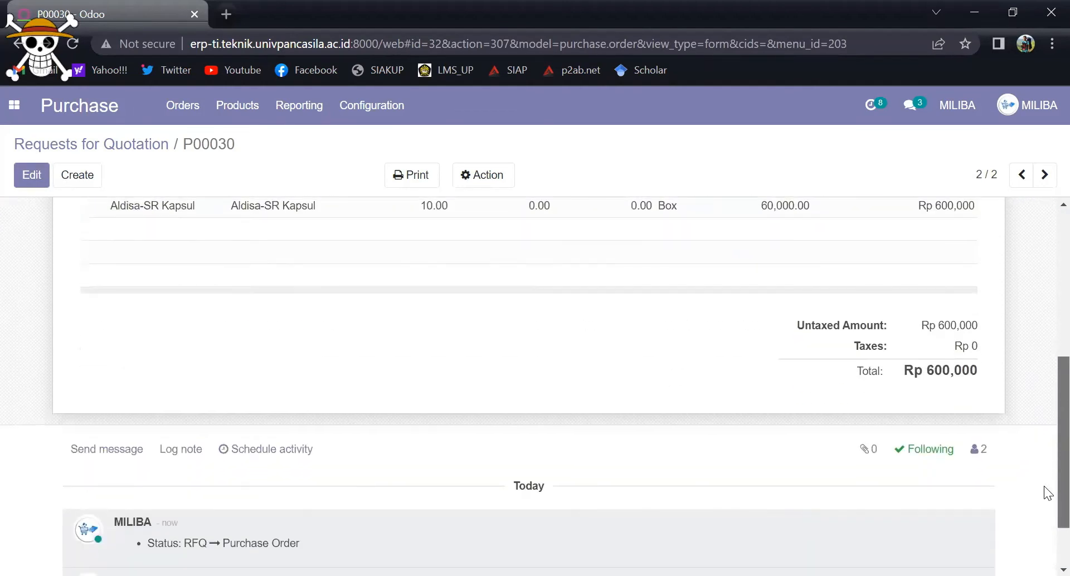
scroll(1044, 395, up, 4)
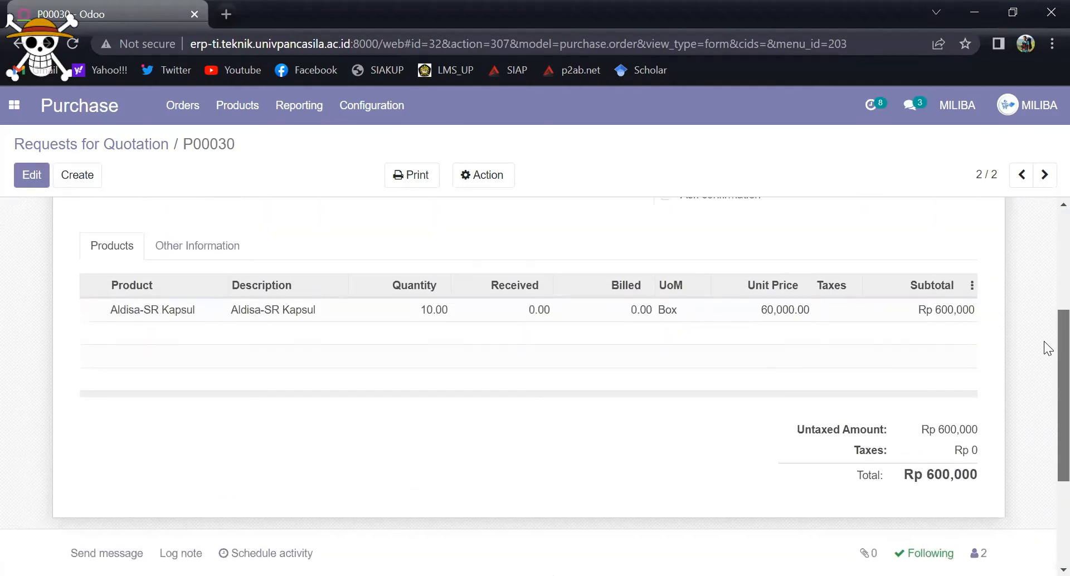
scroll(1048, 272, up, 2)
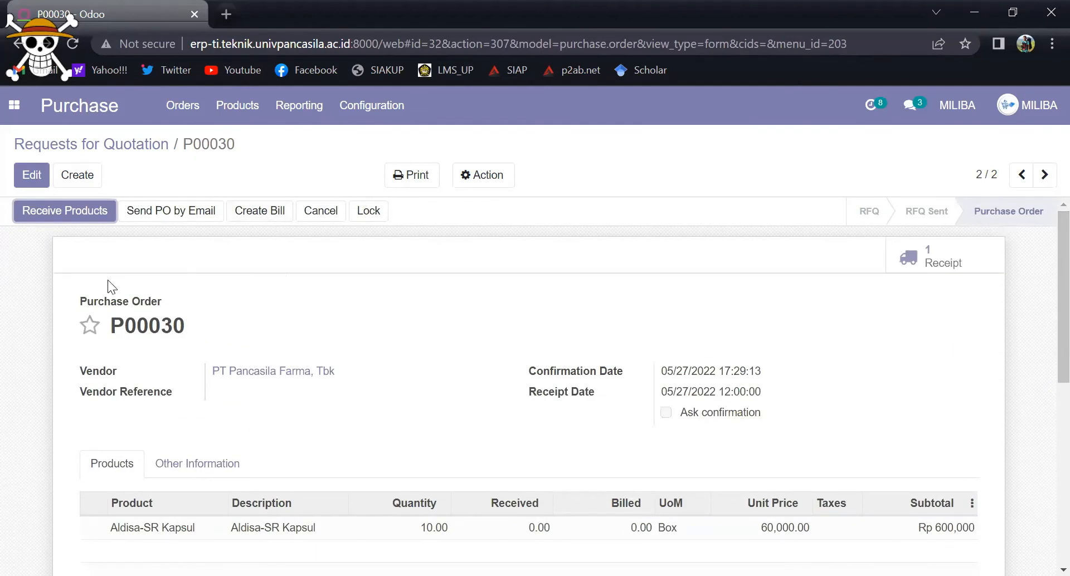
Step: Open the purchase order's receipt and record 10 boxes of Aldisa-SR Kapsul as done to WH/Input in the detailed operations
click(89, 325)
click(926, 259)
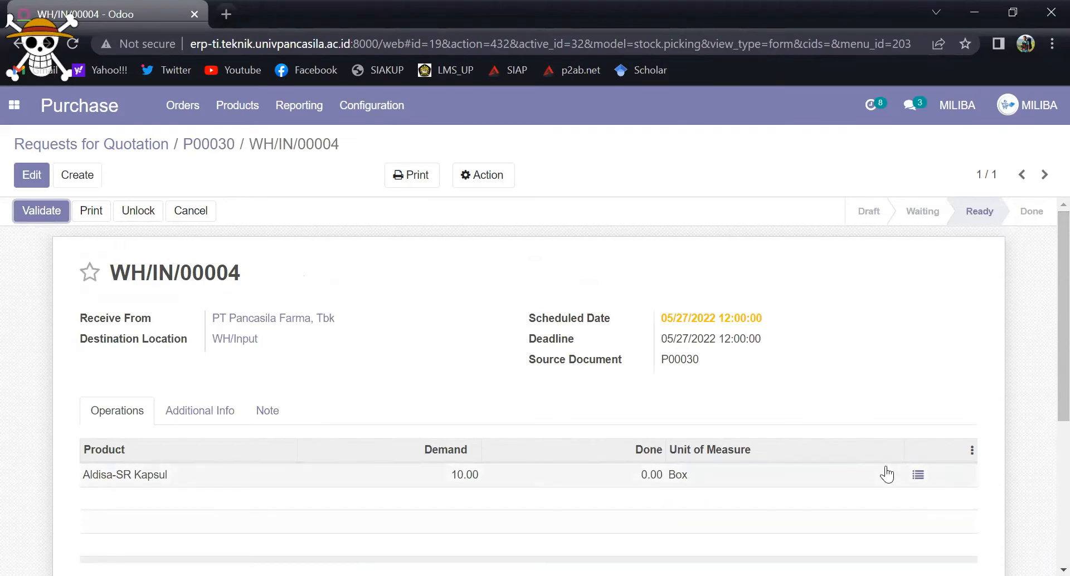
click(920, 477)
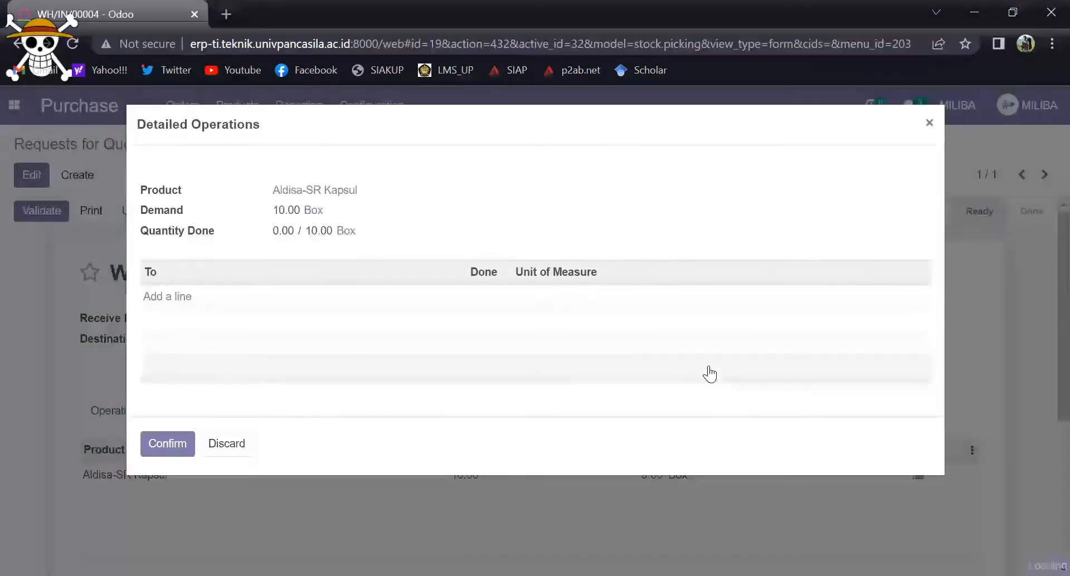
click(184, 297)
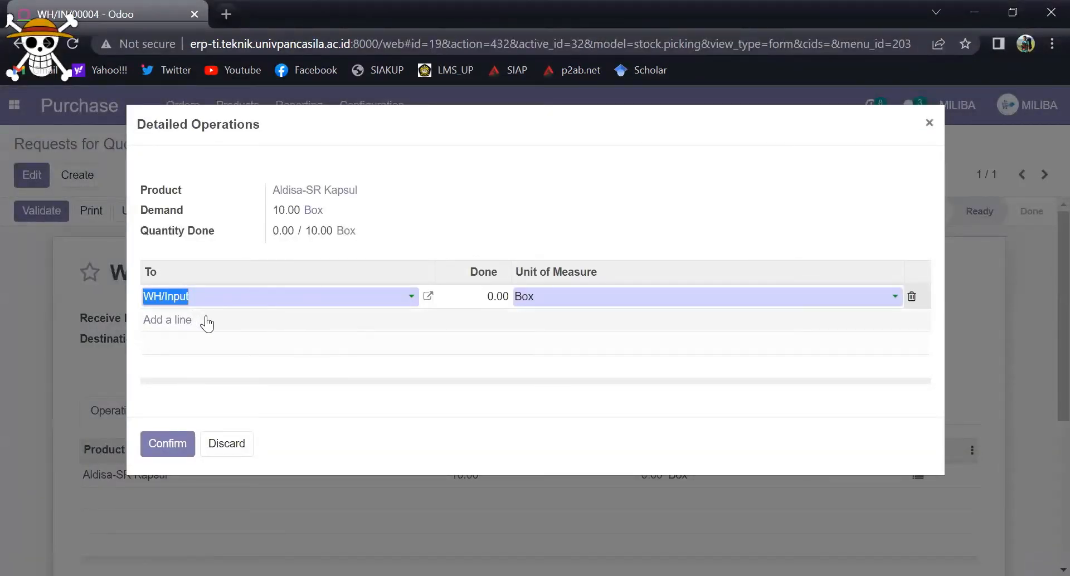
click(478, 293)
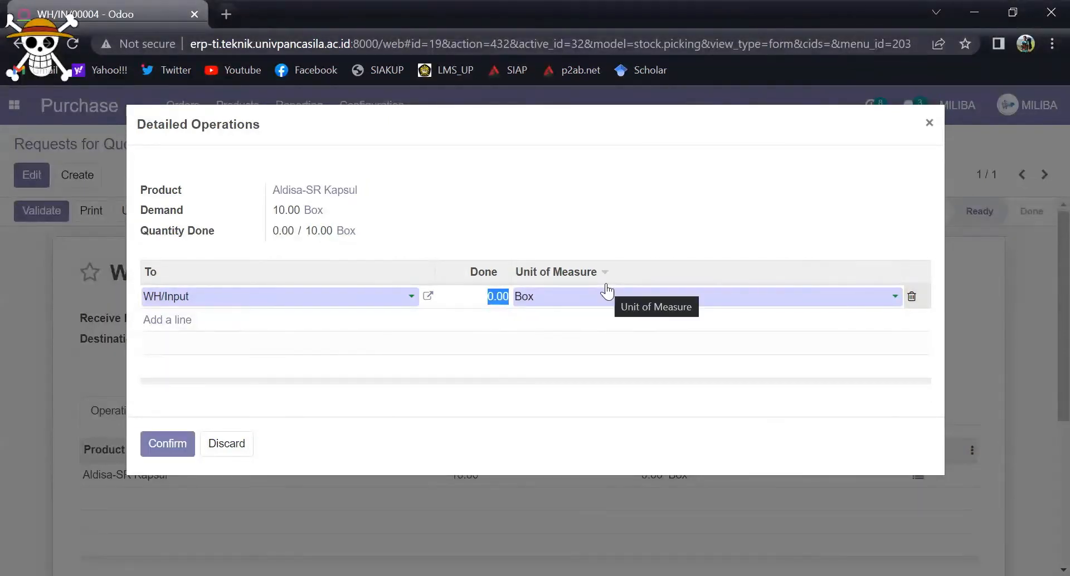
click(485, 294)
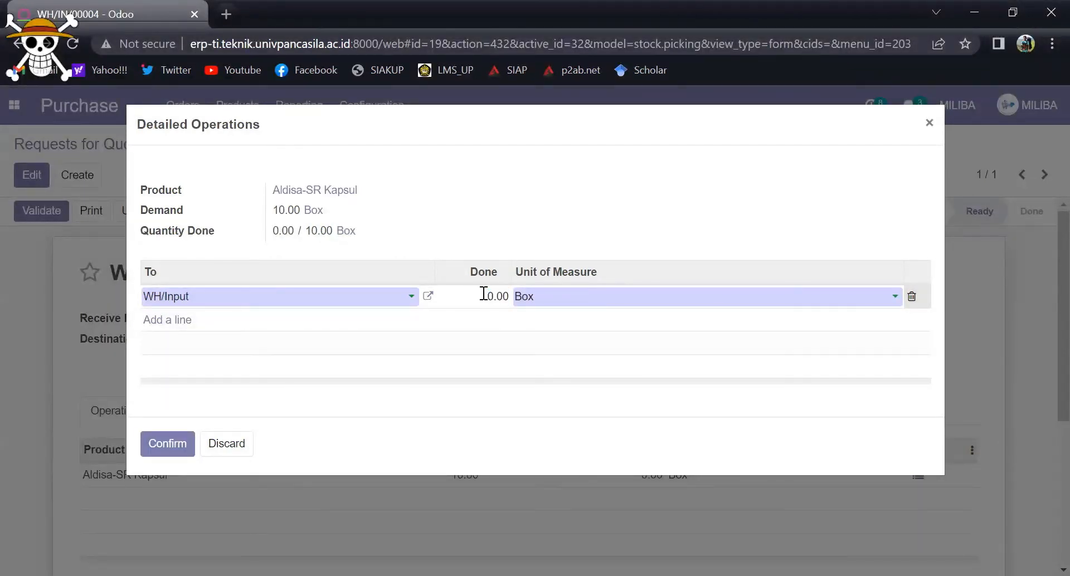
double_click(484, 294)
text(10)
click(167, 444)
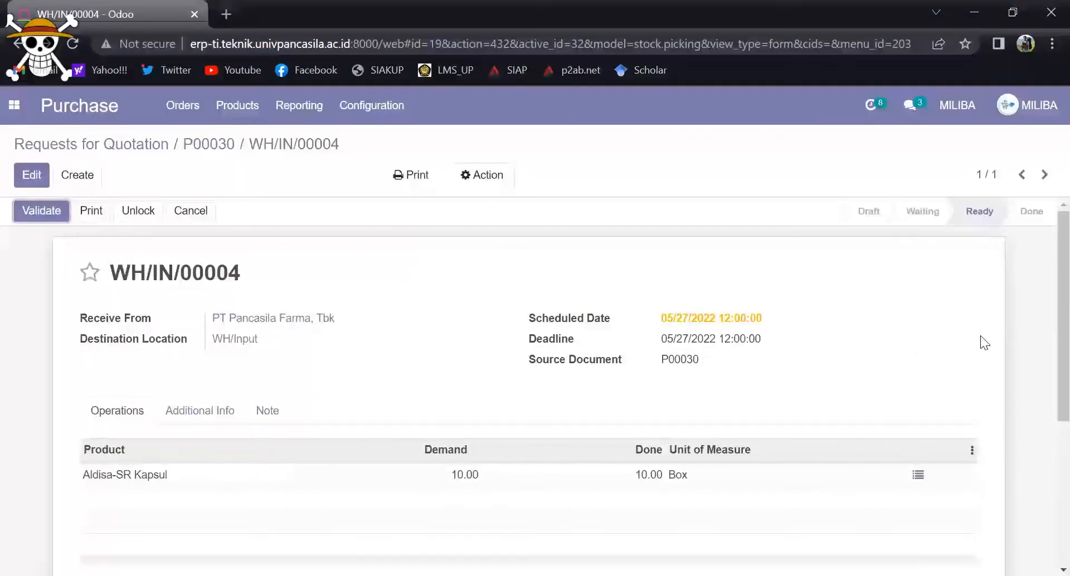
Step: Review the receipt of Aldisa-SR Kapsul and validate it
drag(1057, 312, 1048, 446)
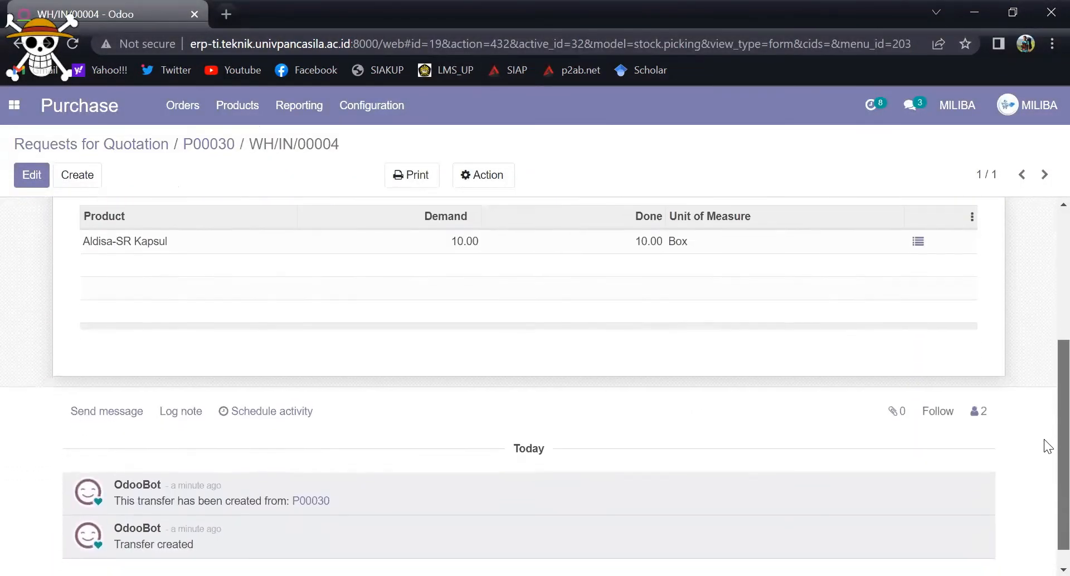
scroll(1044, 364, up, 5)
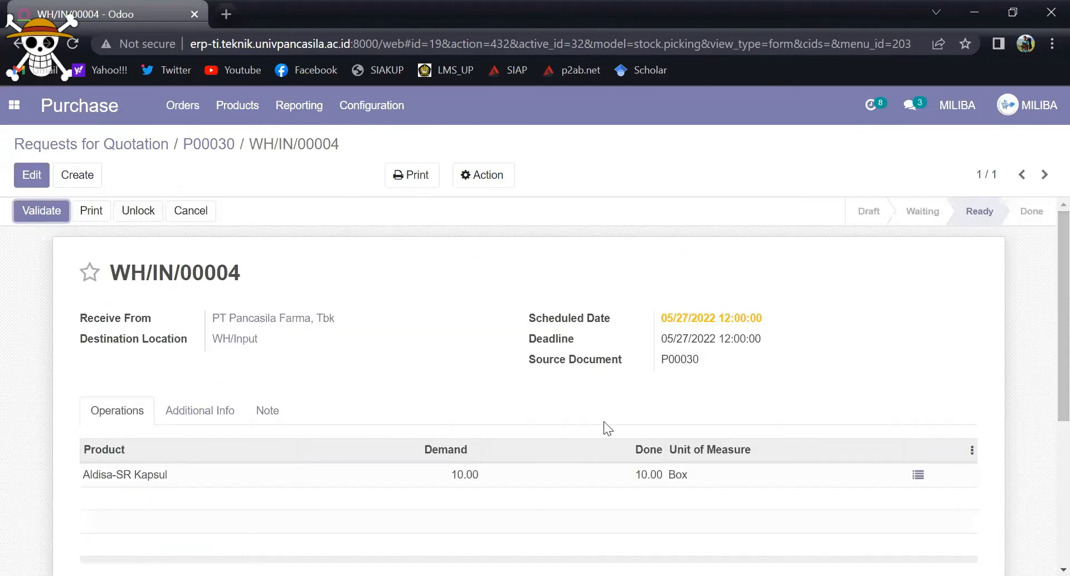
click(58, 209)
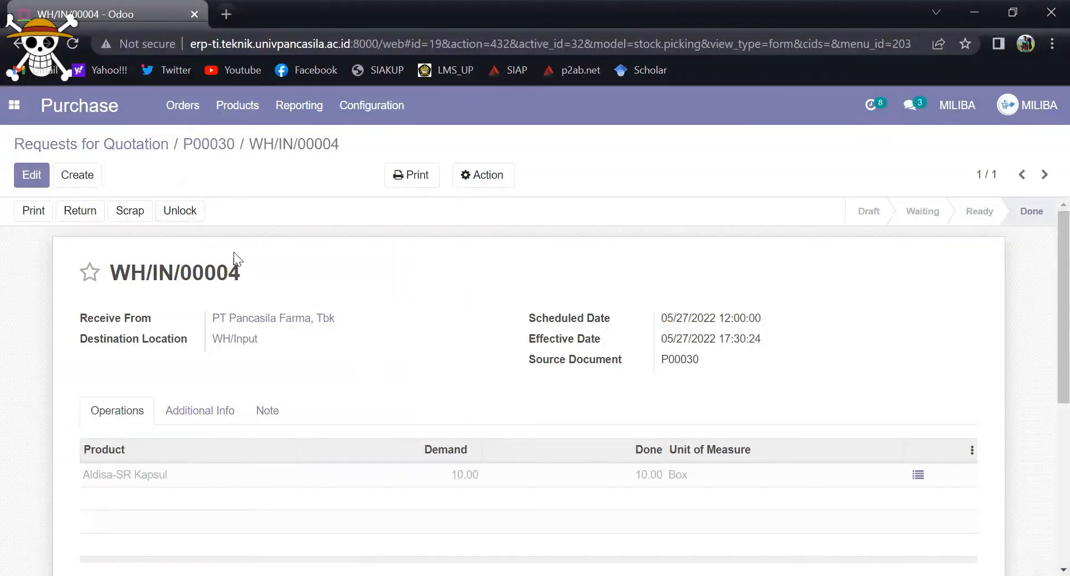
Step: Print the receipt's Picking Operations report and view the downloaded PDF
click(410, 175)
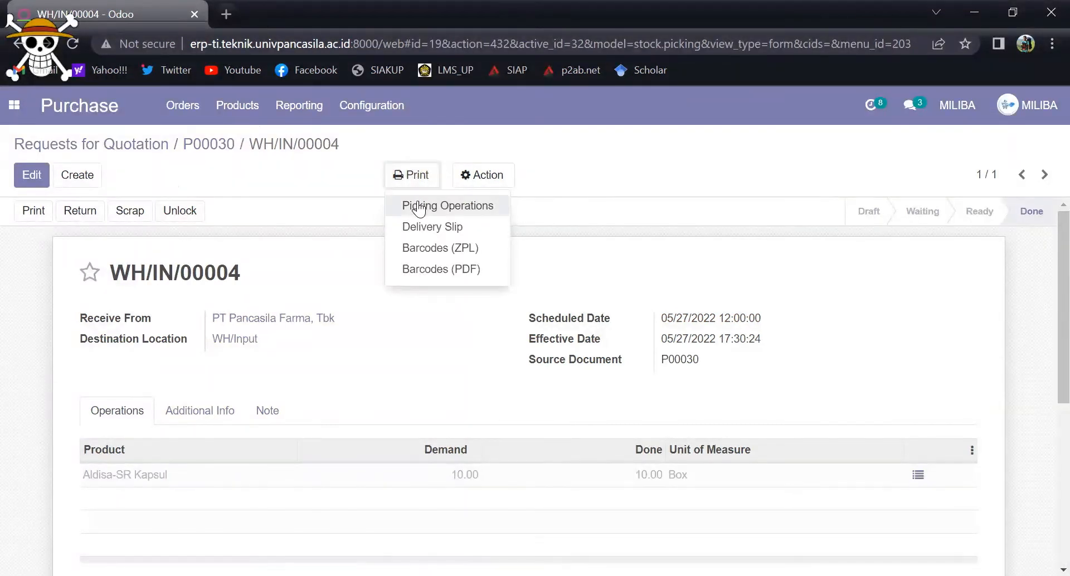
click(420, 209)
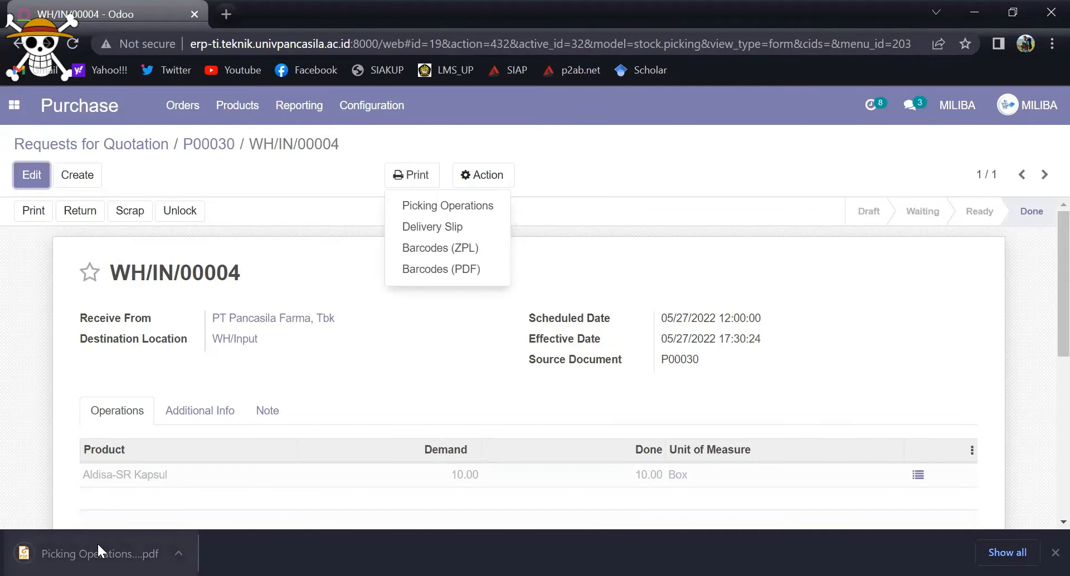
click(99, 547)
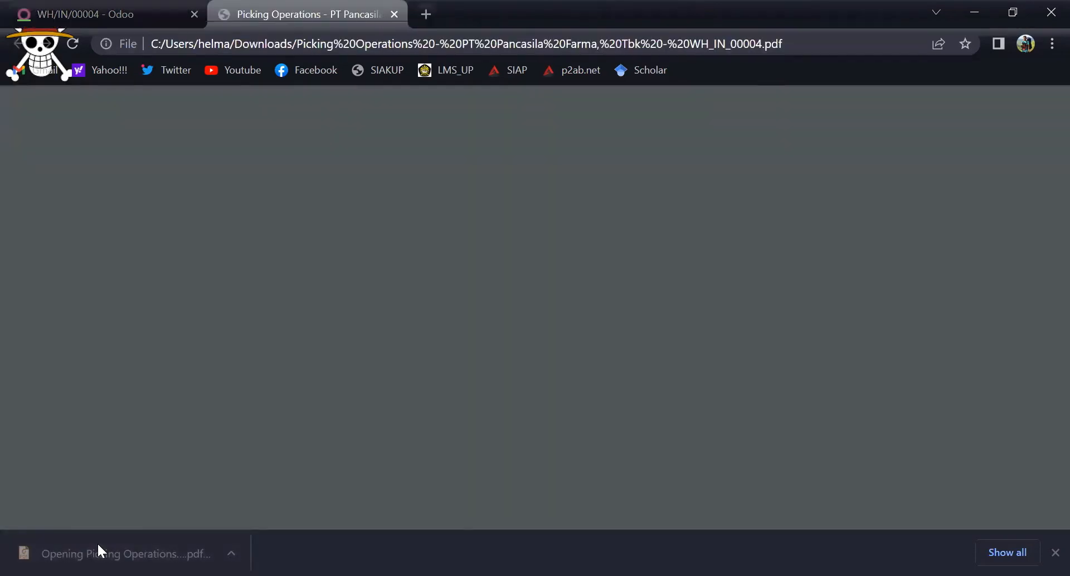
mouse_move(1045, 282)
mouse_down()
mouse_move(1044, 425)
mouse_move(1046, 295)
mouse_up()
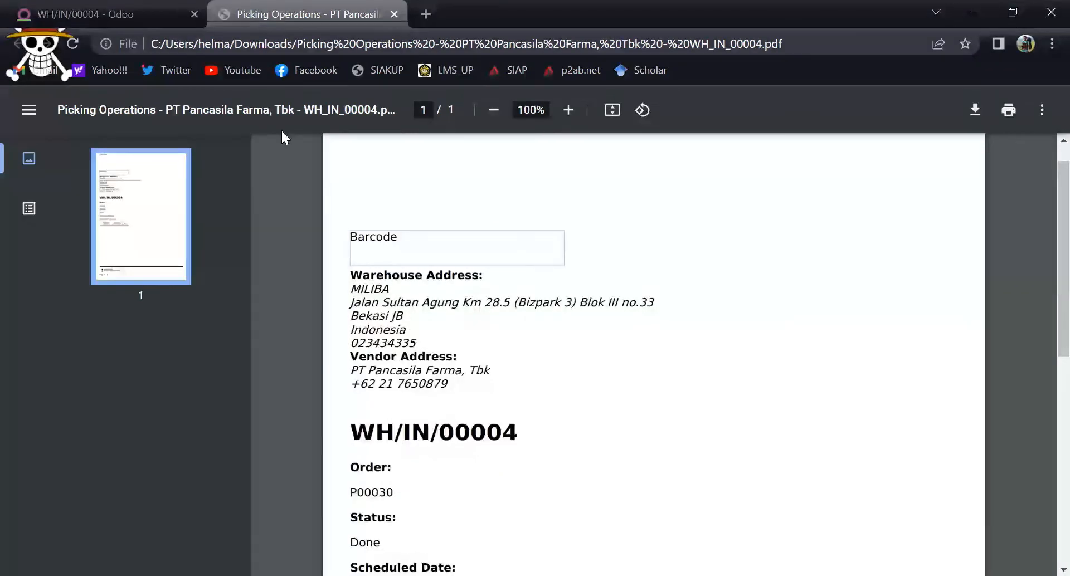
Step: Return to Odoo and open the product list in Sales to check the on-hand stock of Aldisa-SR Kapsul
click(122, 12)
click(13, 107)
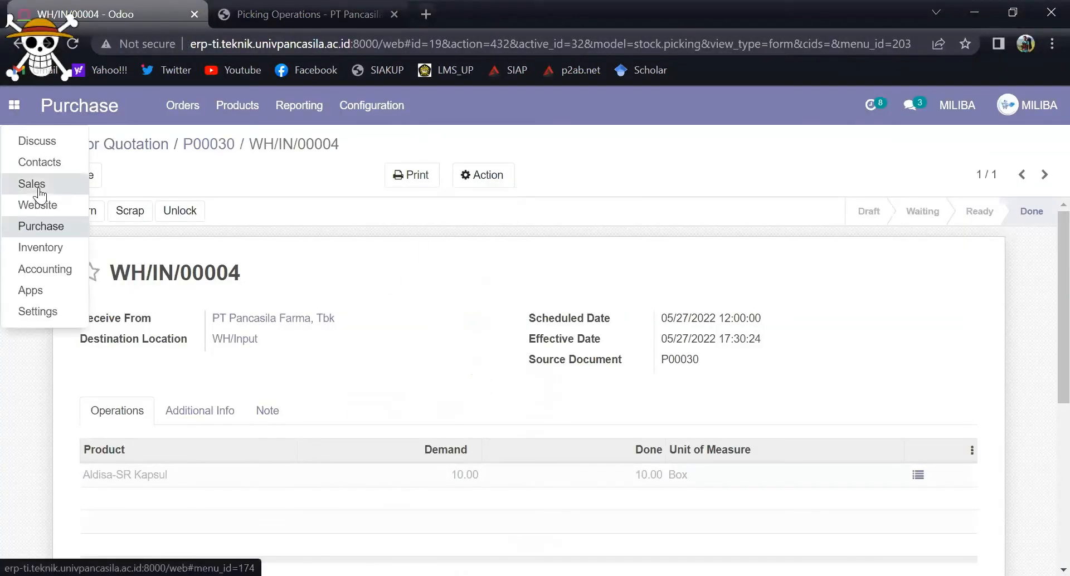
click(273, 118)
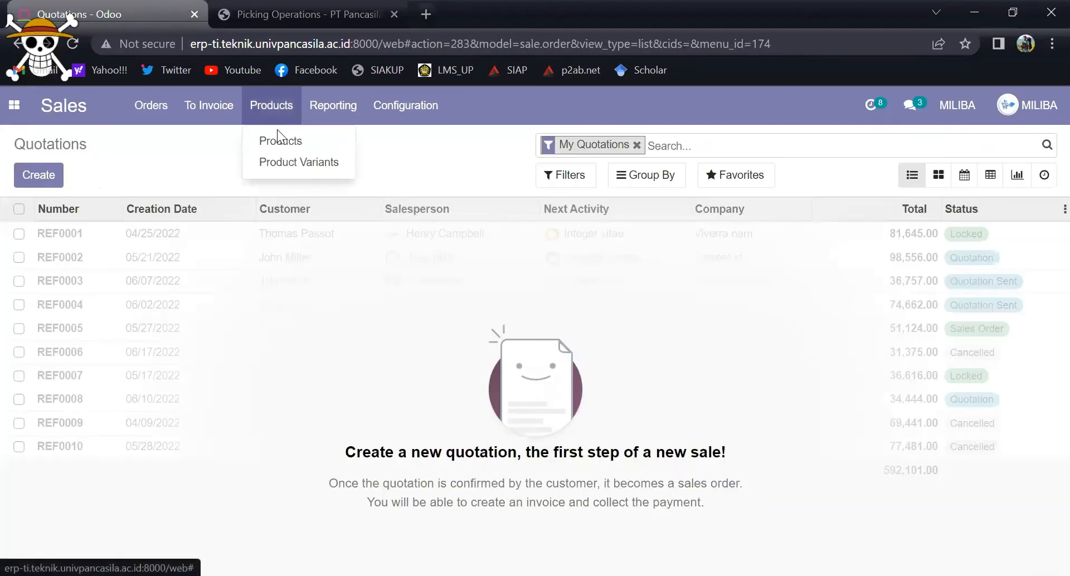
click(279, 136)
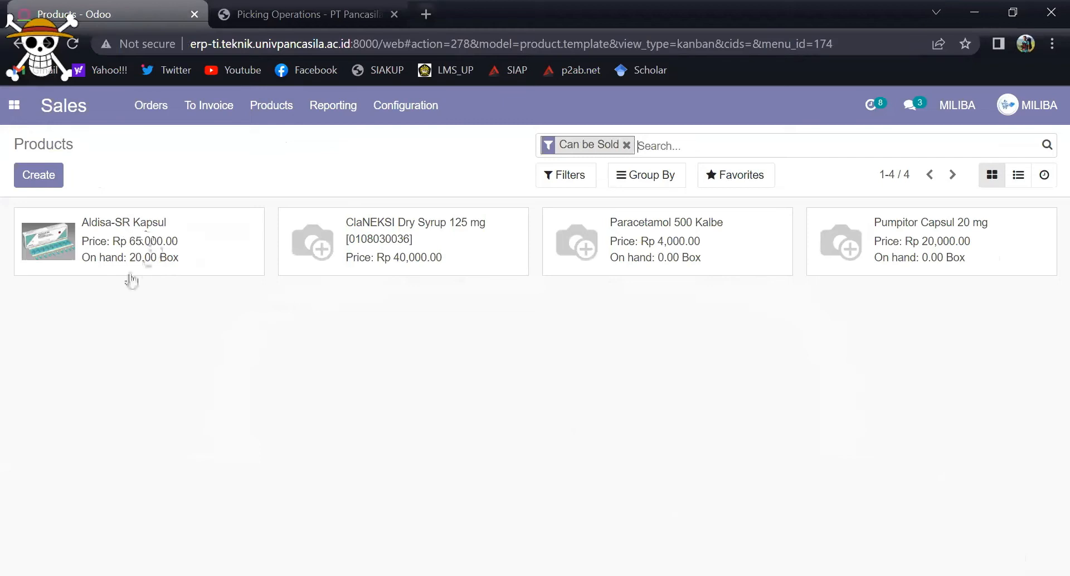
Step: Create a new sales quotation with RSUD Pasar Rebo as the customer
click(15, 107)
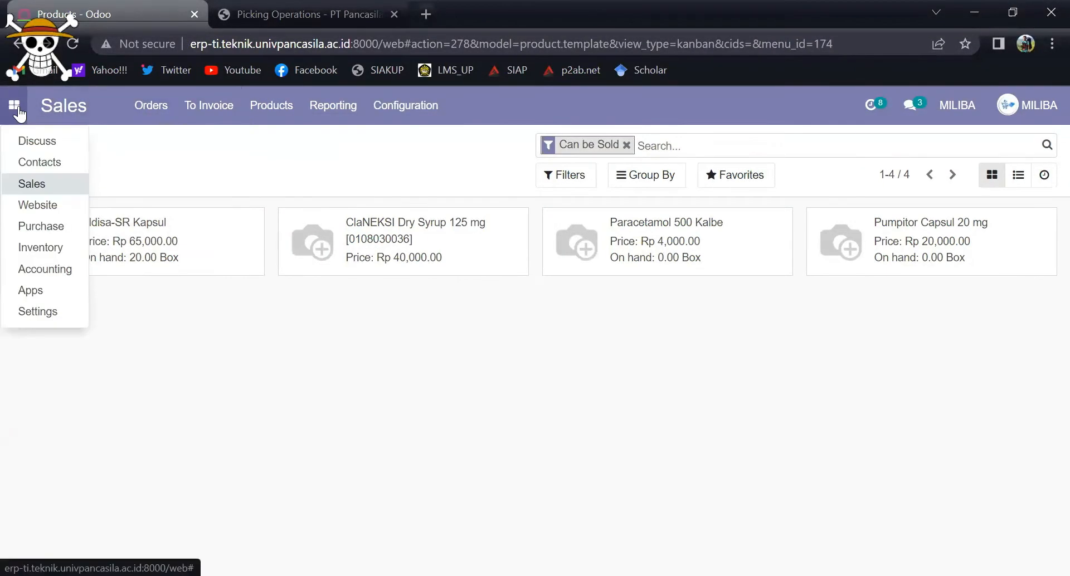
click(30, 186)
click(168, 117)
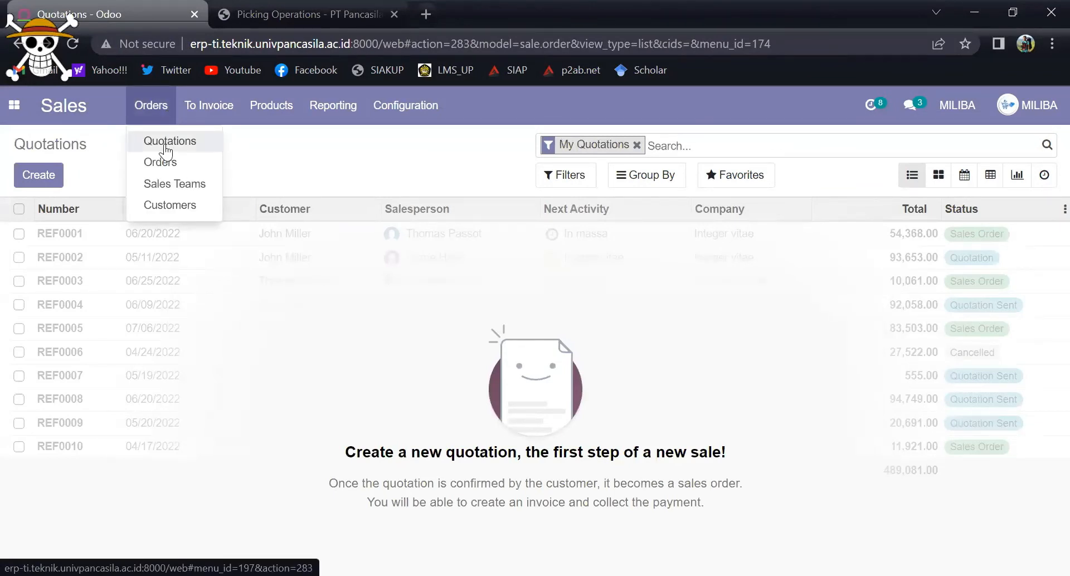
click(50, 178)
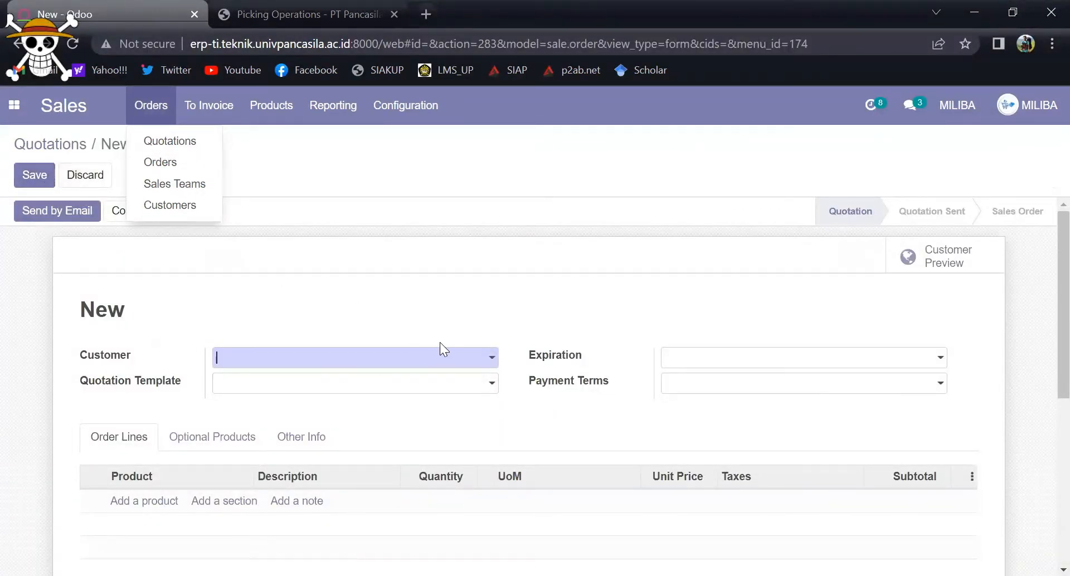
click(489, 360)
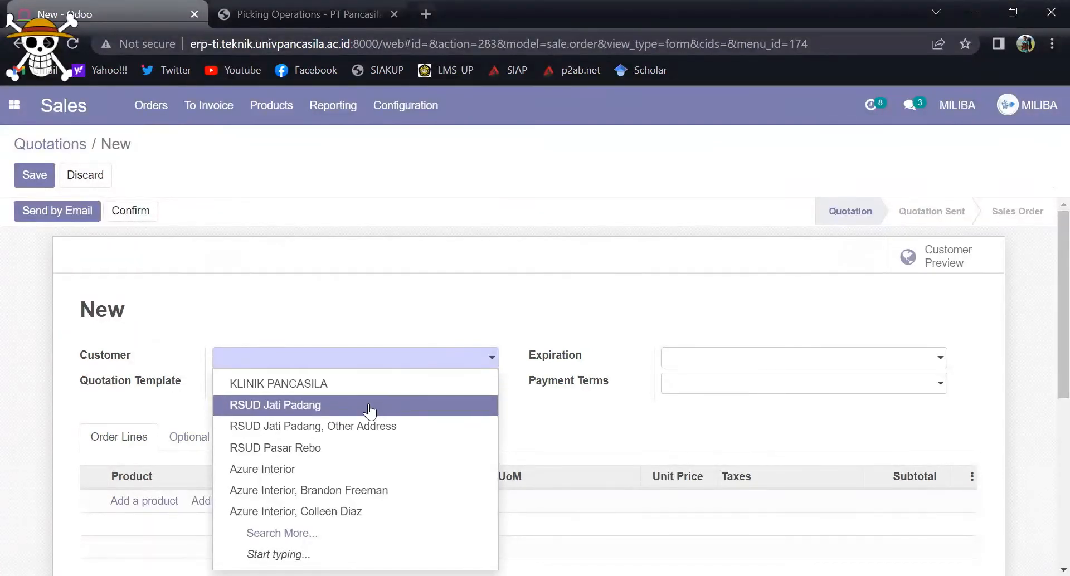
click(333, 448)
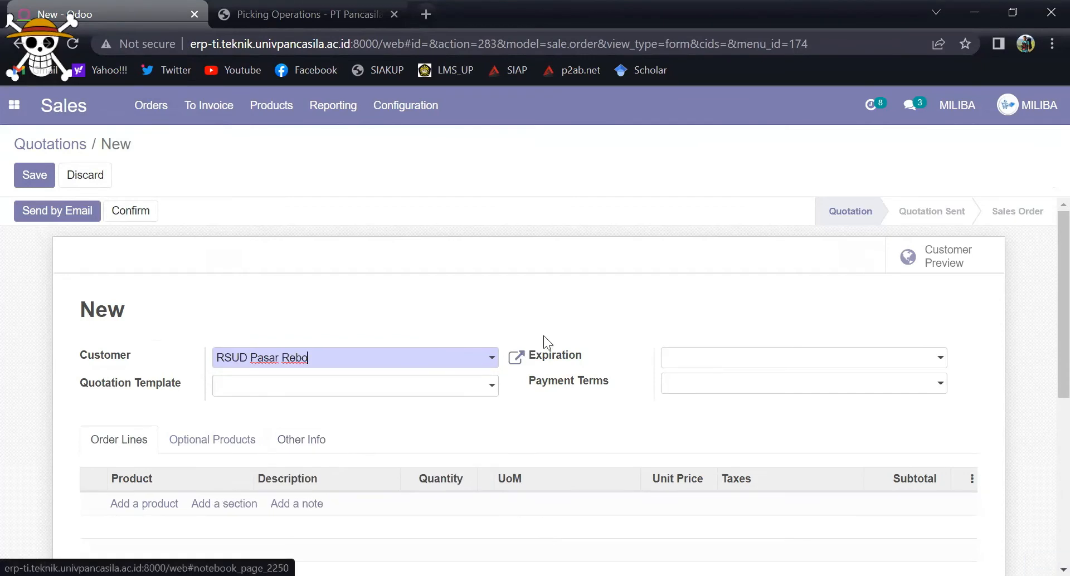
Step: Add an order line for Paracetamol 500 Kalbe to the quotation
scroll(1045, 220, down, 2)
scroll(1045, 271, up, 2)
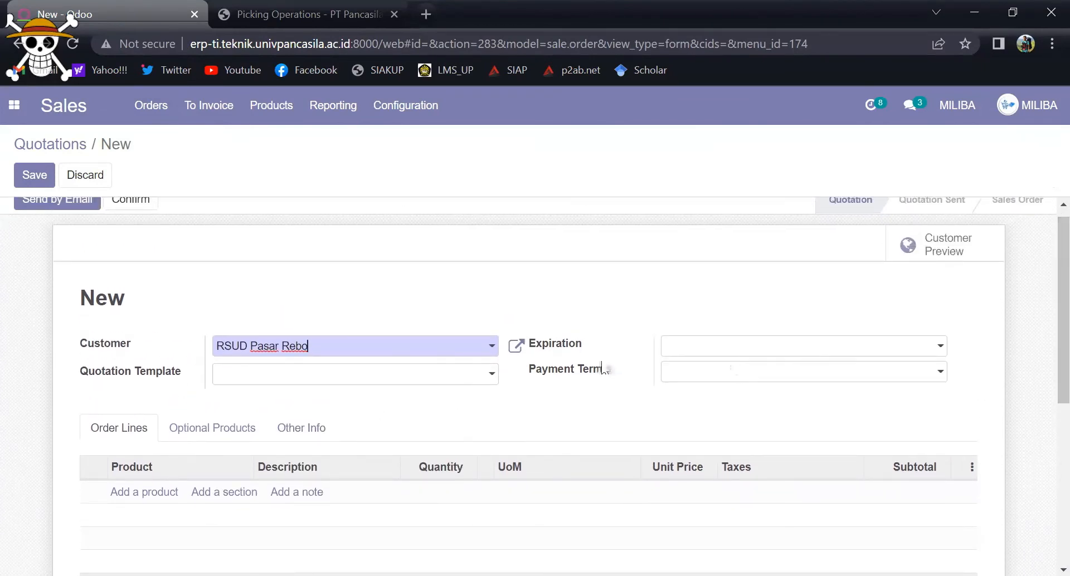
click(161, 494)
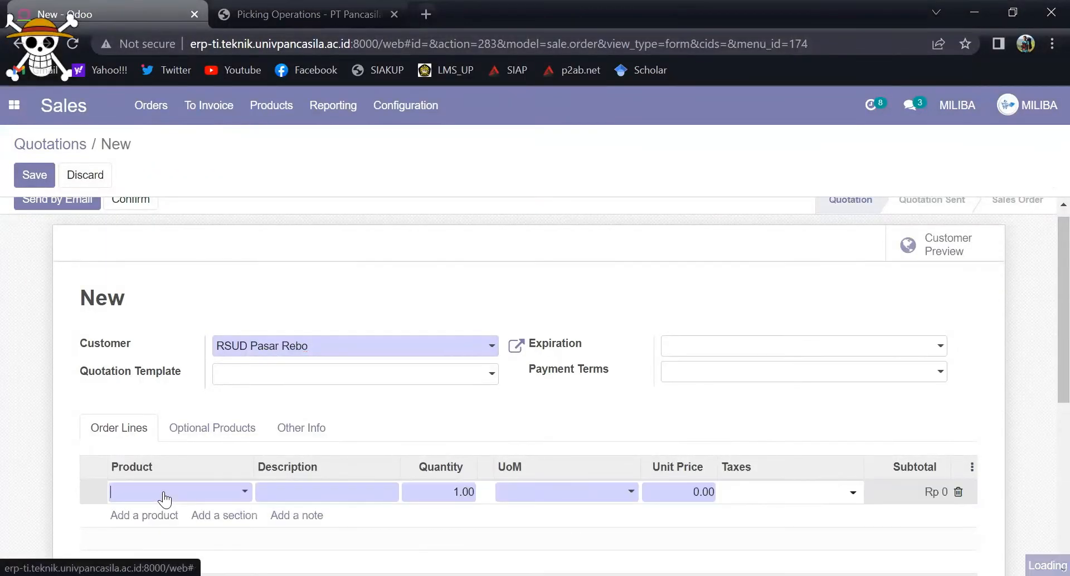
click(244, 492)
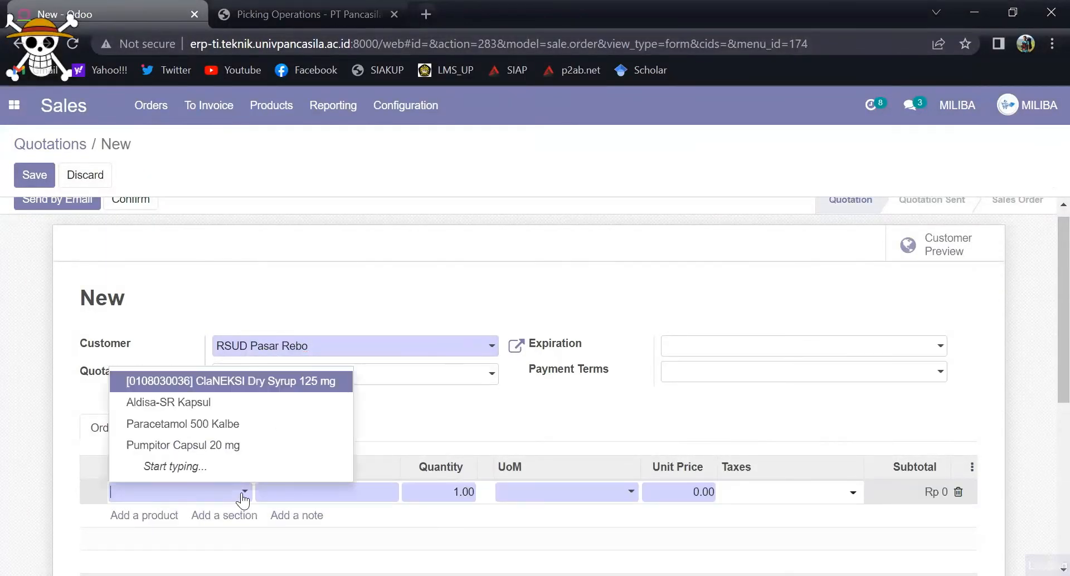
click(229, 424)
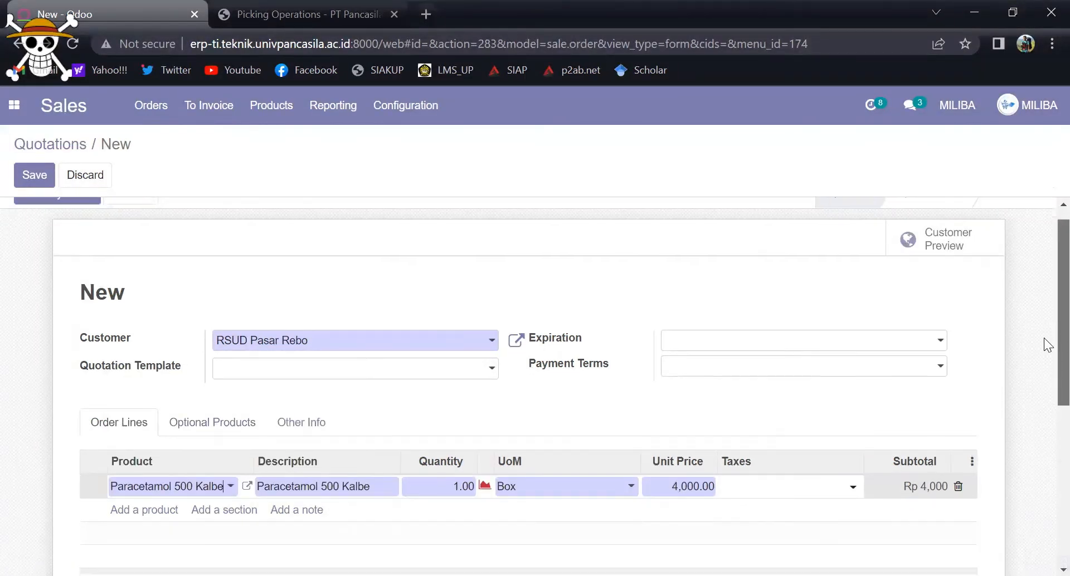
Step: Add a second order line for Aldisa-SR Kapsul to the quotation
scroll(1046, 342, down, 2)
click(163, 425)
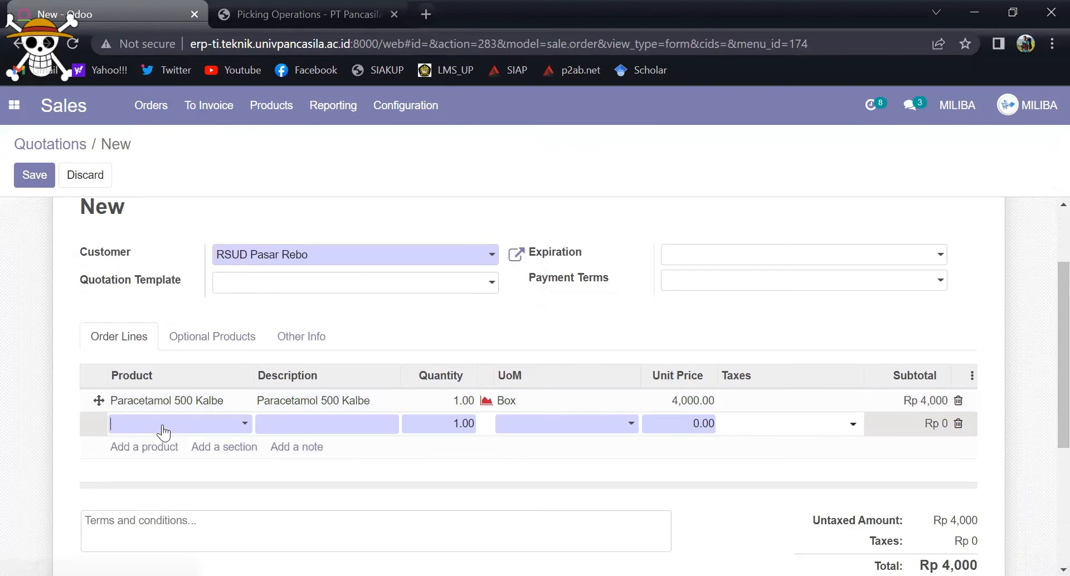
click(212, 424)
click(190, 468)
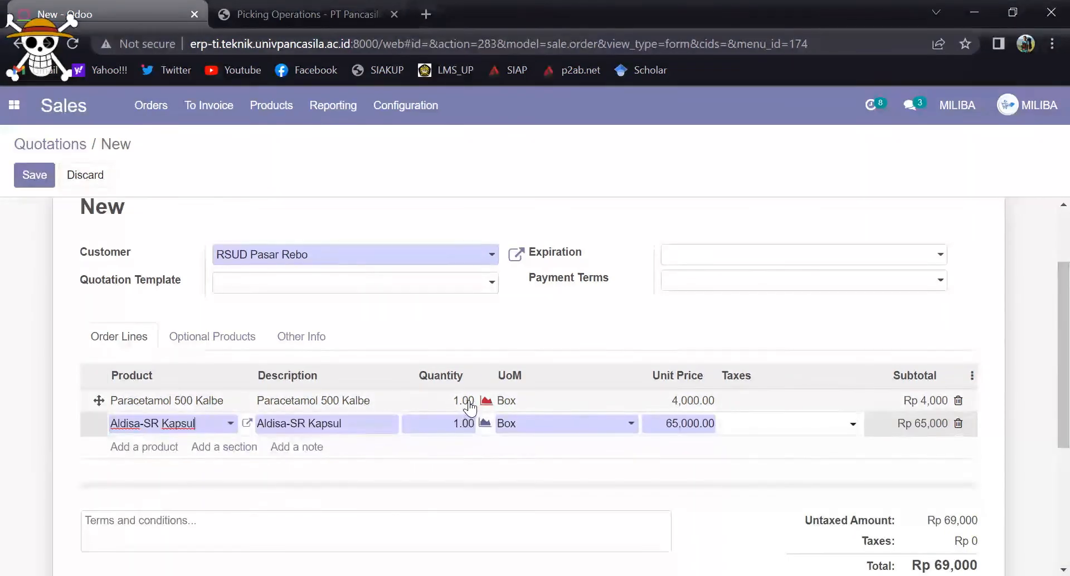
click(251, 407)
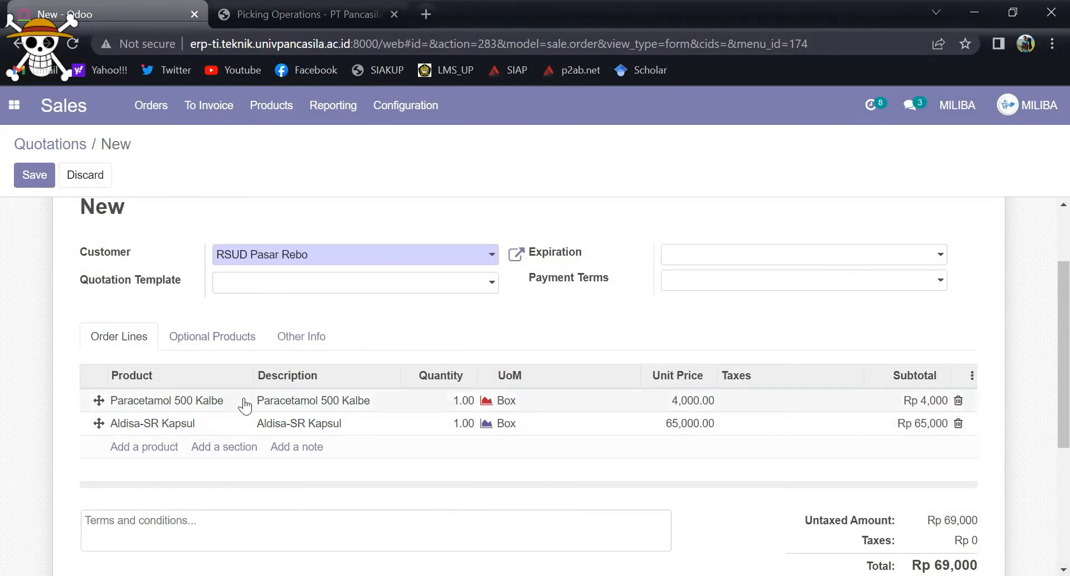
Step: Check the availability forecast of Paracetamol 500 Kalbe and delete its order line from the quotation
click(487, 404)
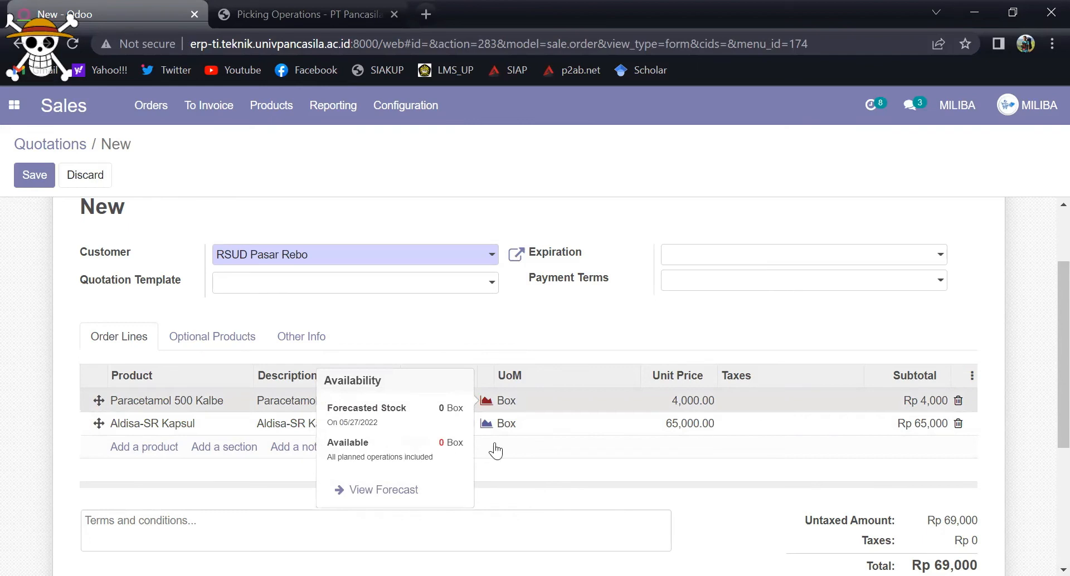
click(523, 444)
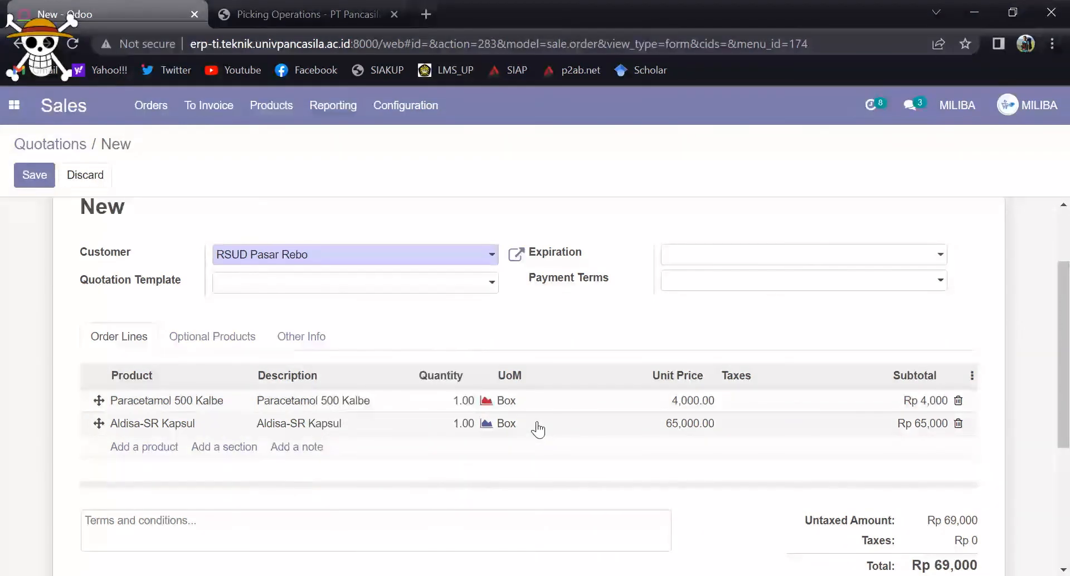
click(545, 403)
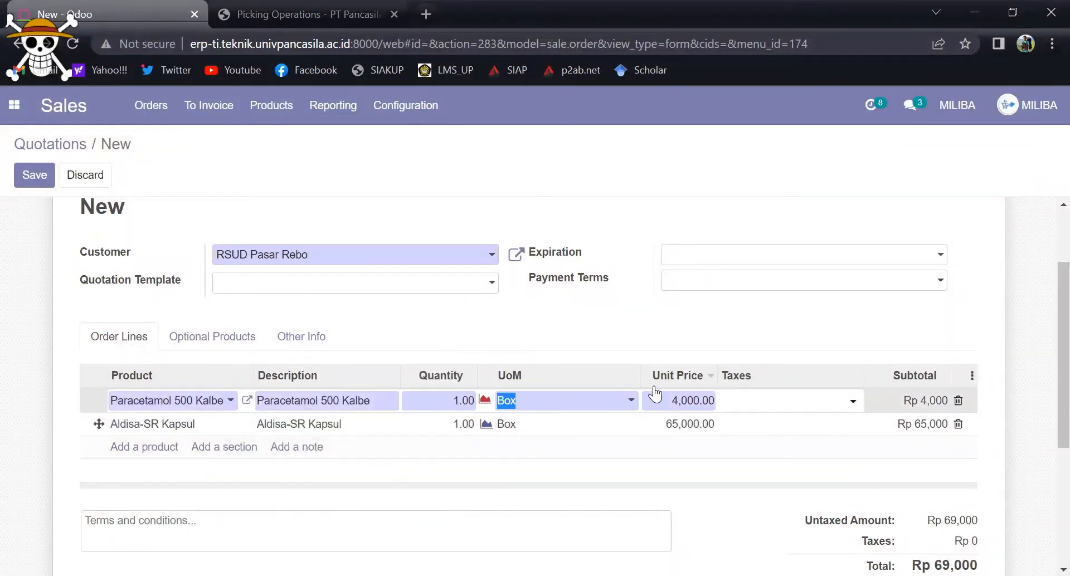
click(958, 401)
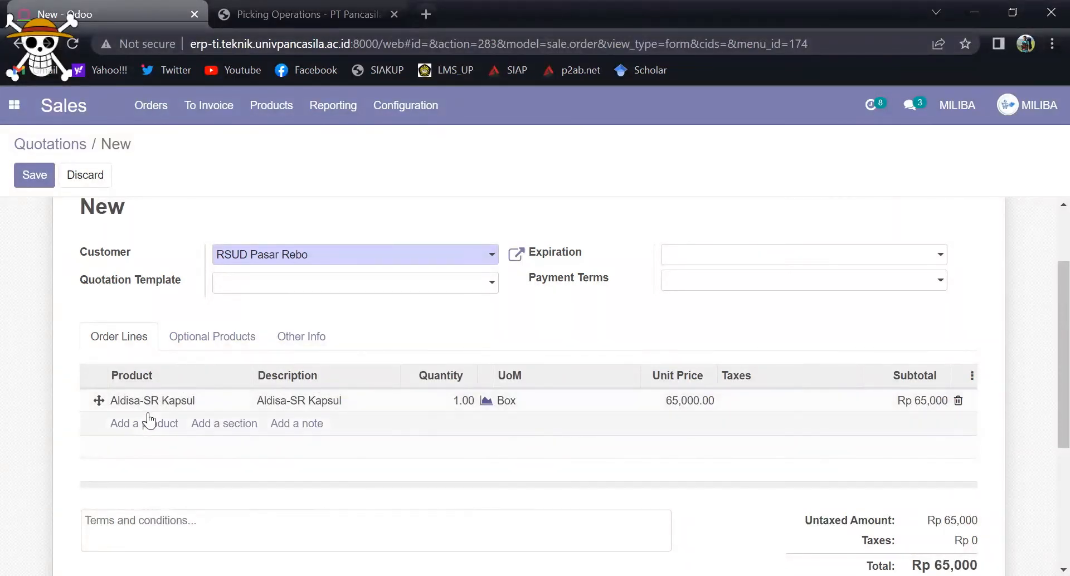
Step: Set the quantity of the Aldisa-SR Kapsul order line to 10 and review the updated totals
click(449, 403)
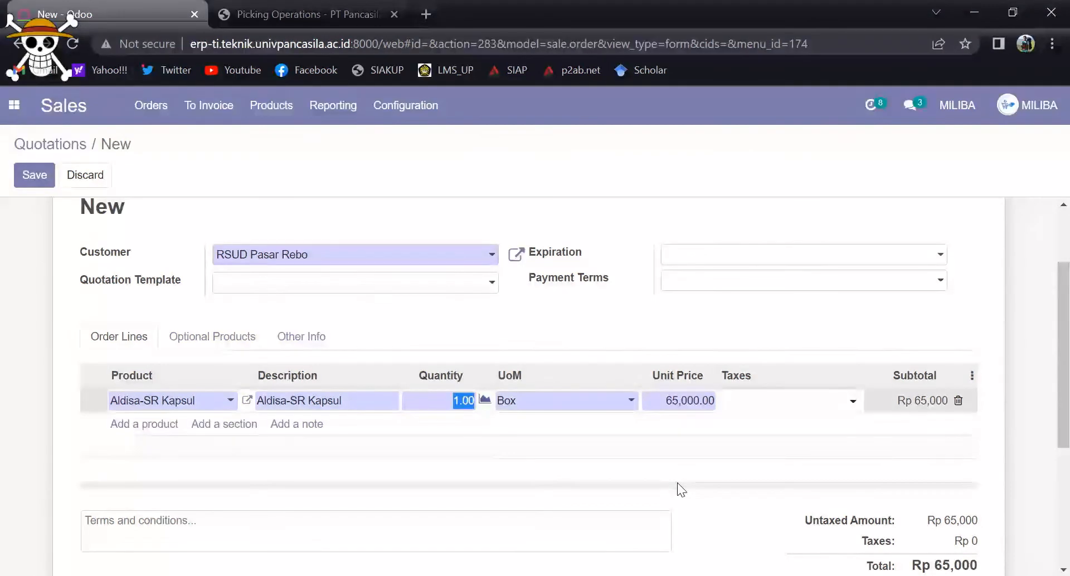
text(1)
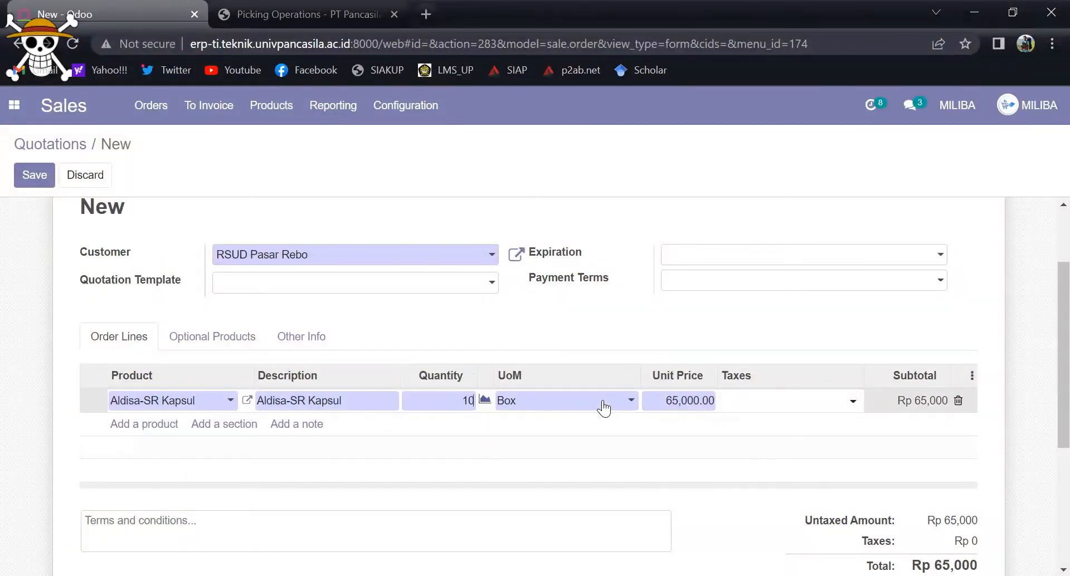
click(804, 433)
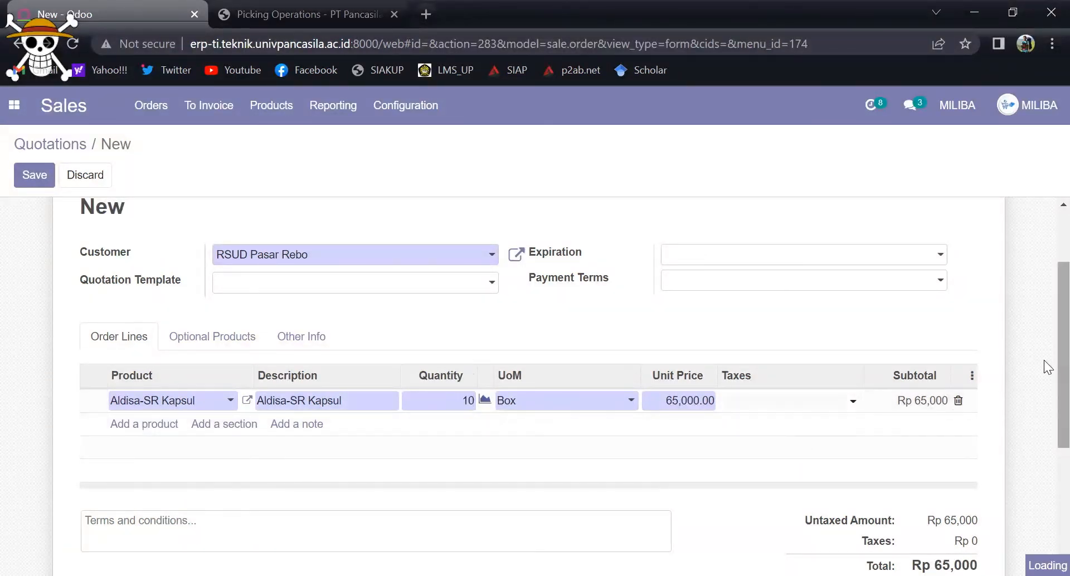
scroll(1047, 391, down, 3)
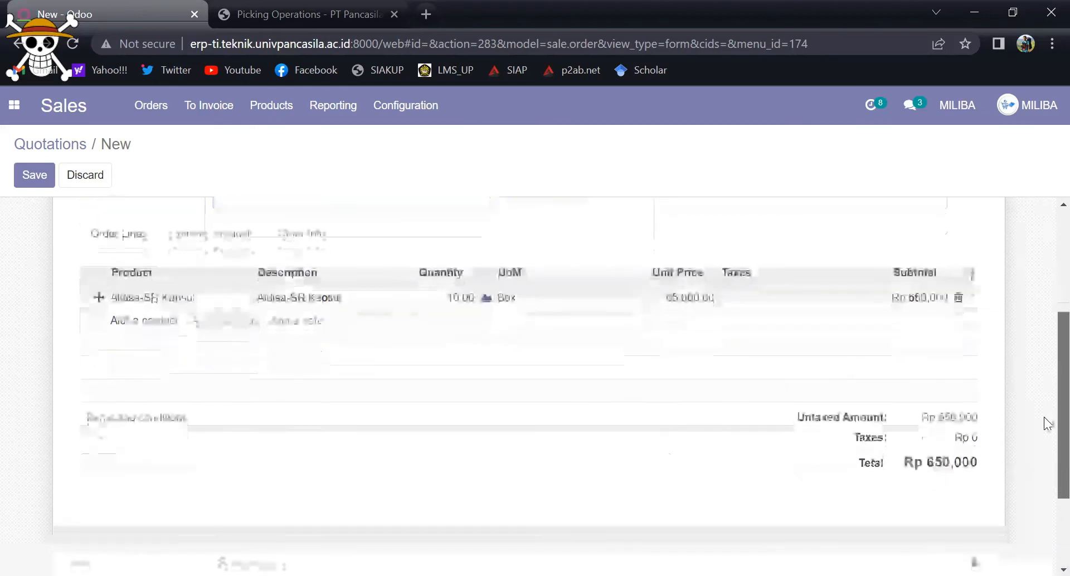
scroll(1044, 445, up, 3)
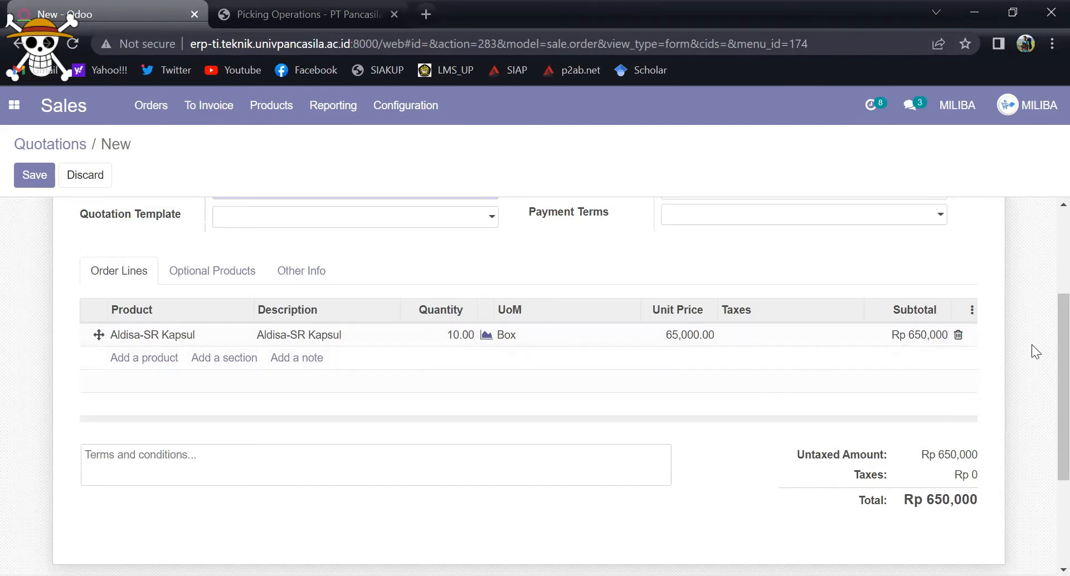
scroll(667, 379, up, 1)
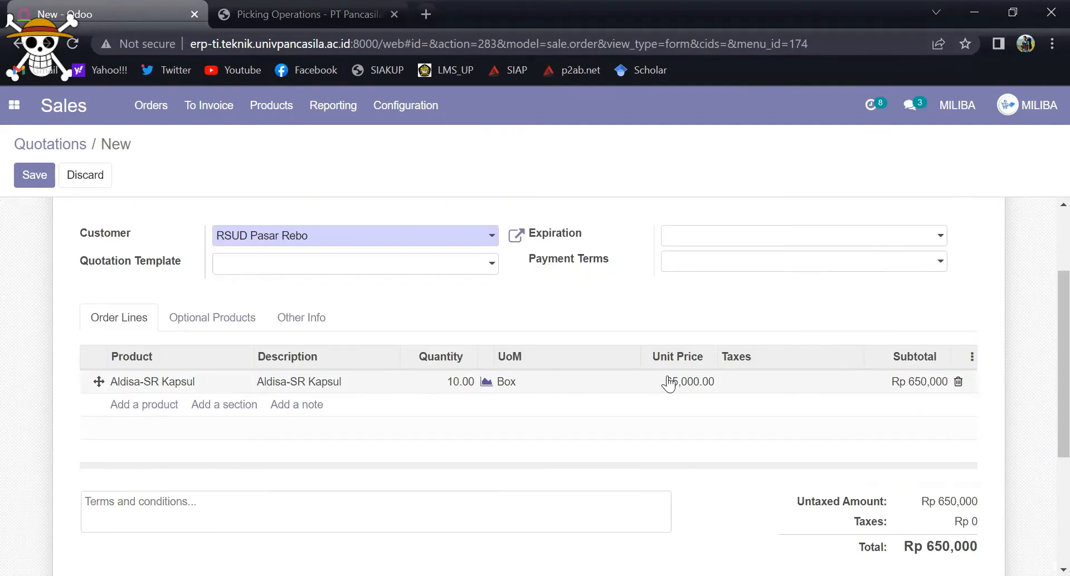
click(687, 385)
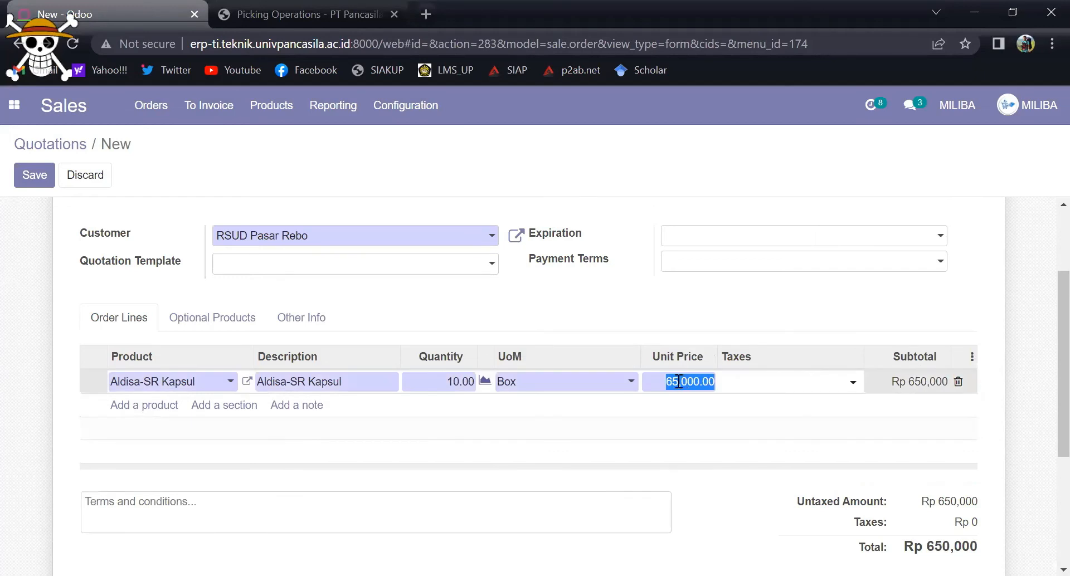
click(688, 390)
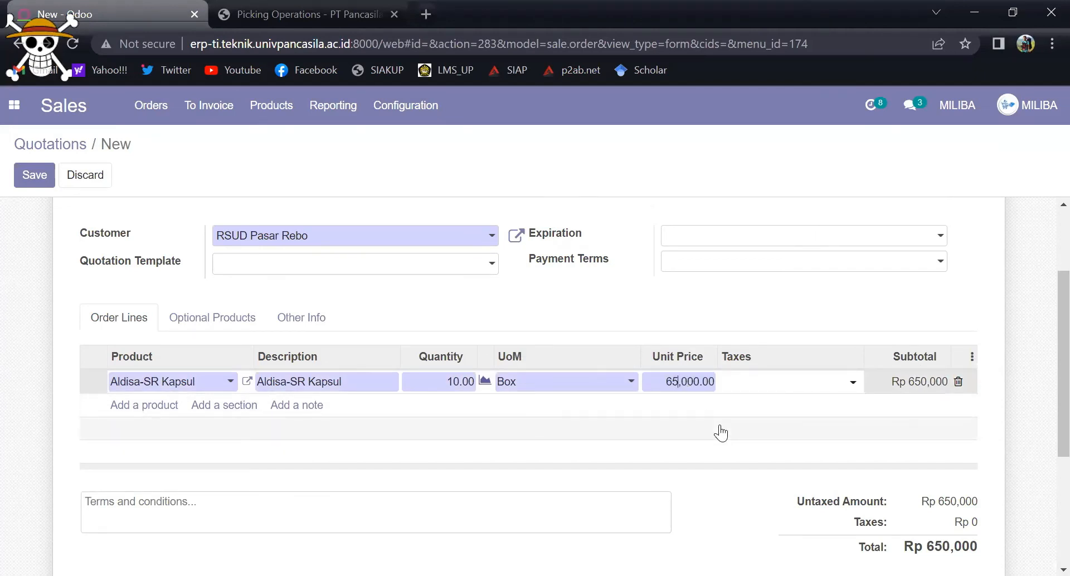
click(694, 328)
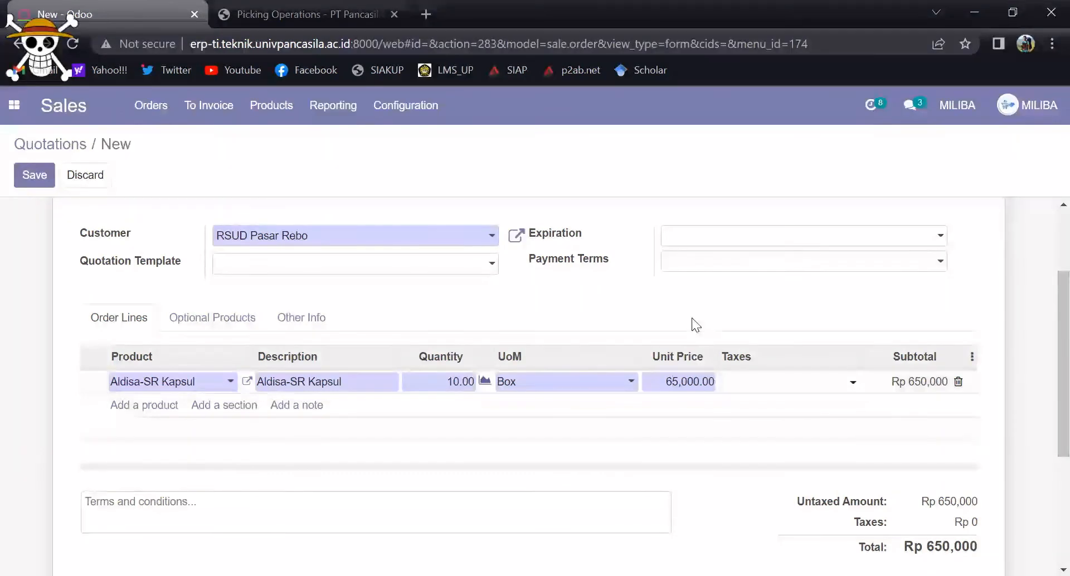
click(679, 380)
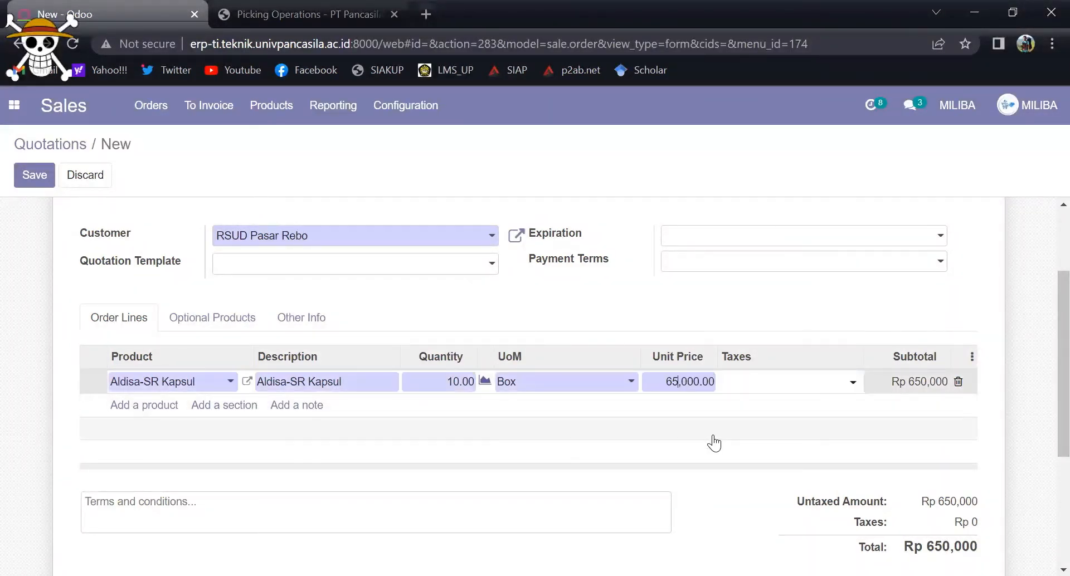
click(731, 334)
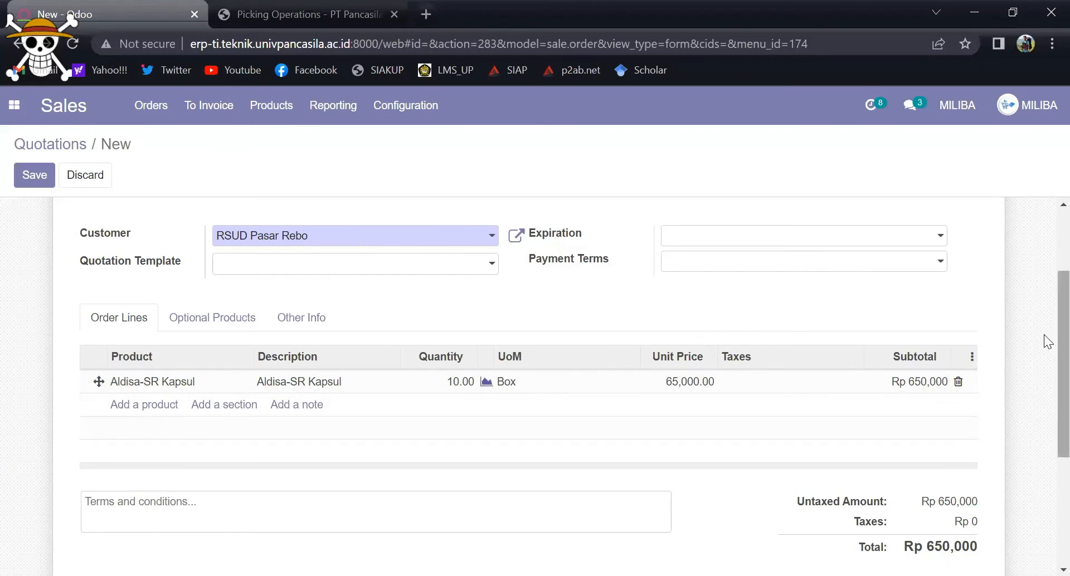
scroll(1044, 390, down, 3)
scroll(1044, 398, up, 1)
drag(1045, 398, 1044, 264)
click(926, 355)
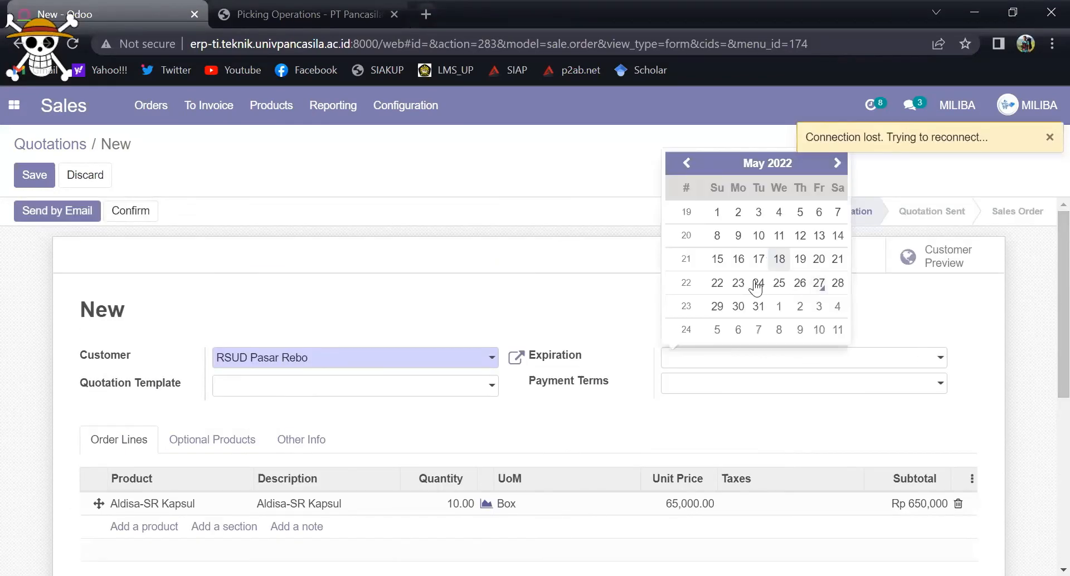
click(941, 388)
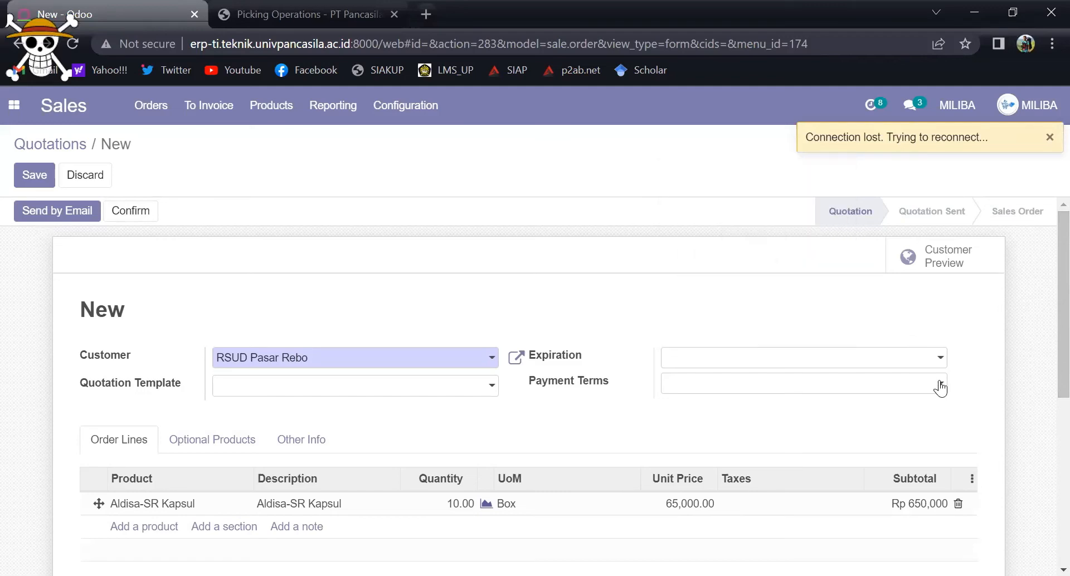
click(935, 365)
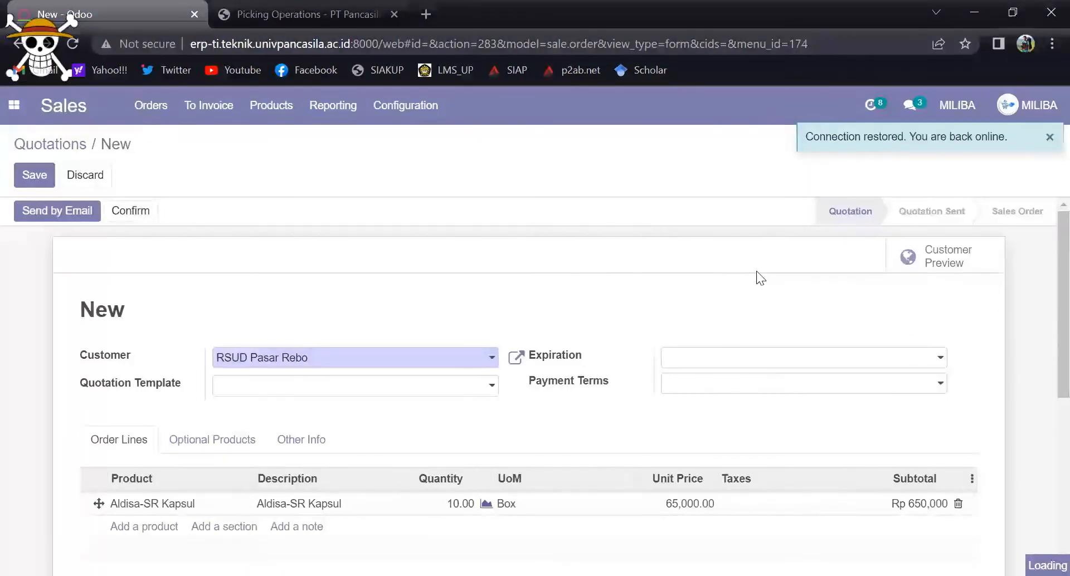
click(225, 261)
Step: Confirm the quotation for RSUD Pasar Rebo as a sales order, review its details and save it
click(38, 177)
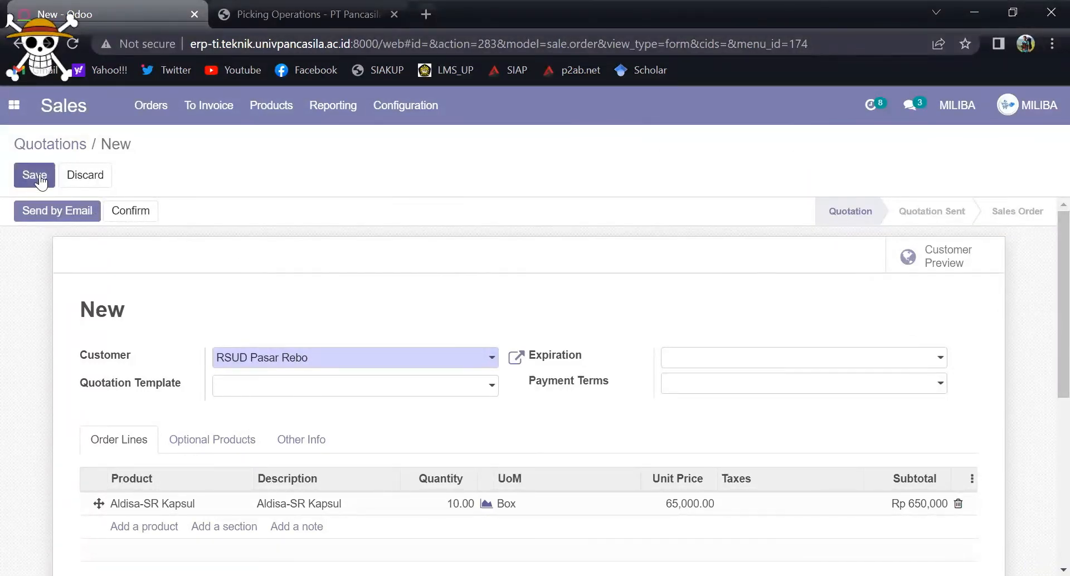
click(86, 221)
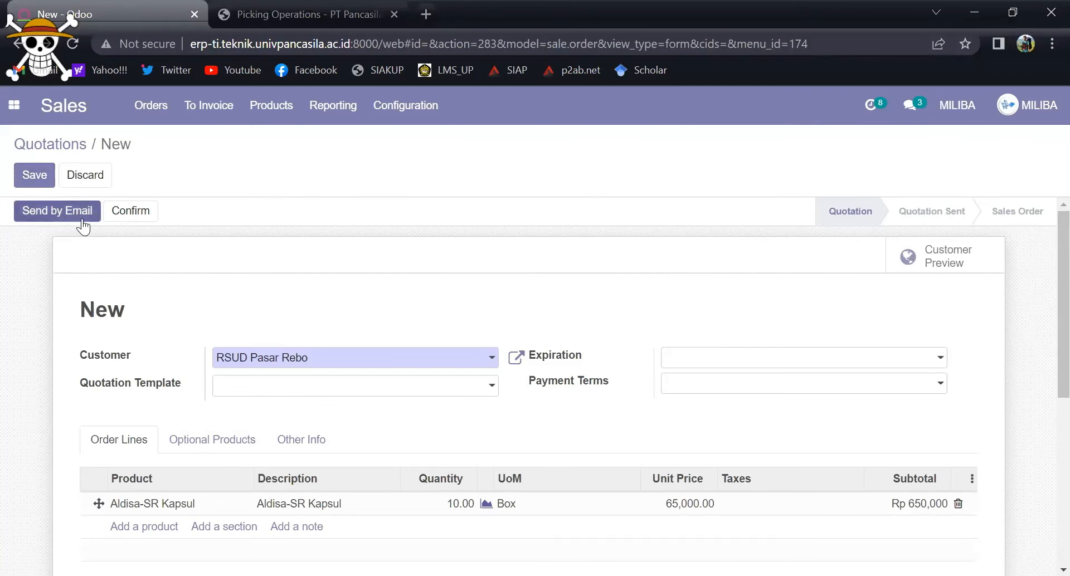
click(143, 215)
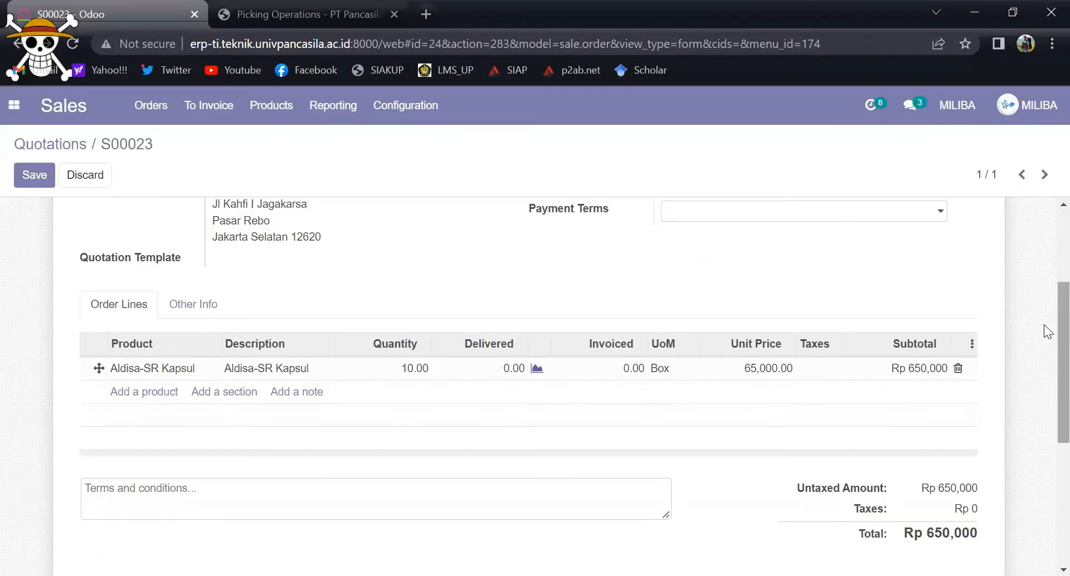
drag(1045, 325, 1045, 294)
scroll(681, 457, up, 1)
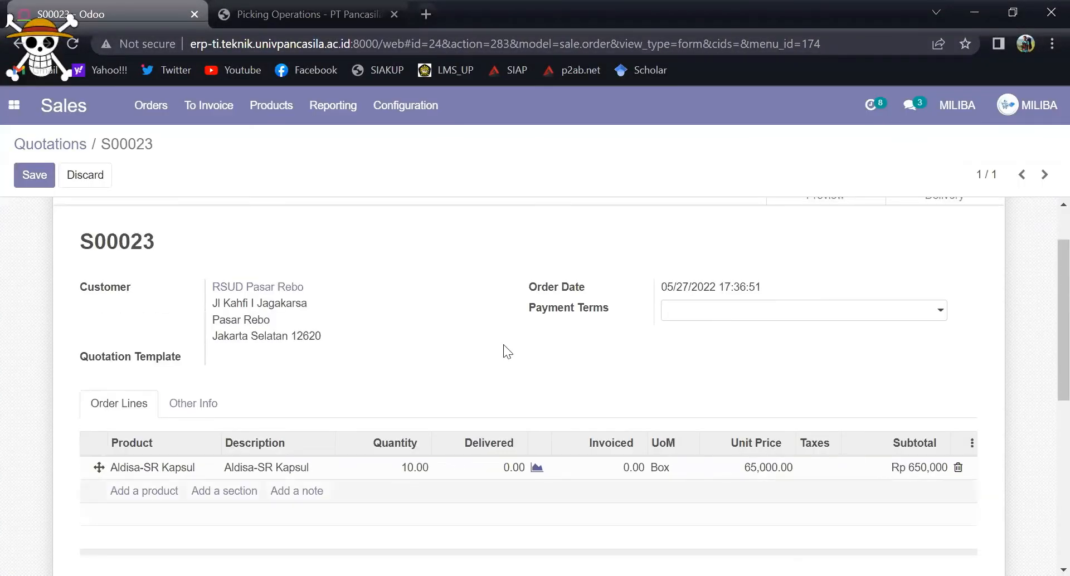
drag(1049, 322, 1049, 294)
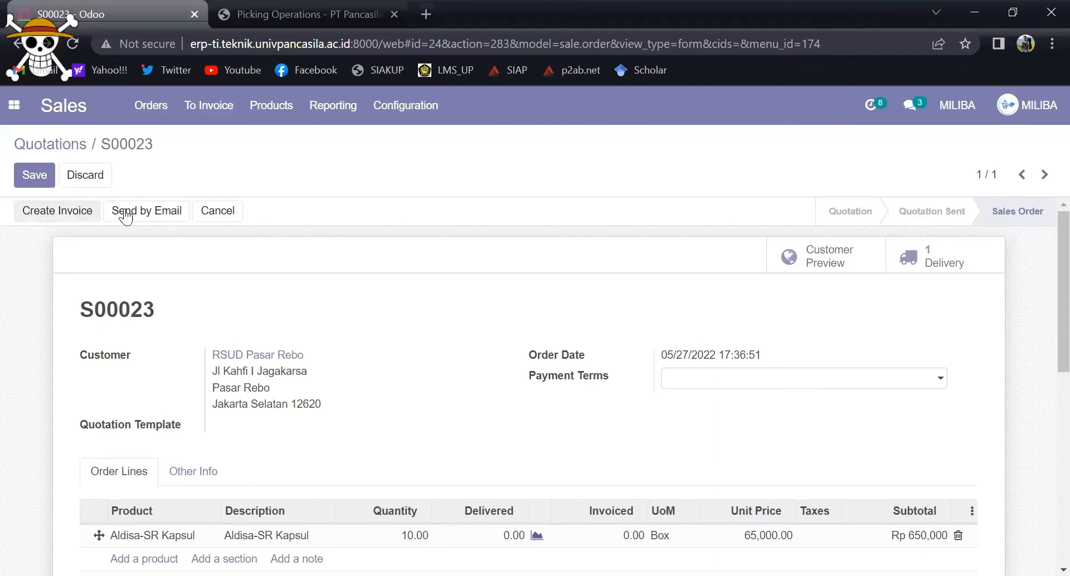
click(35, 175)
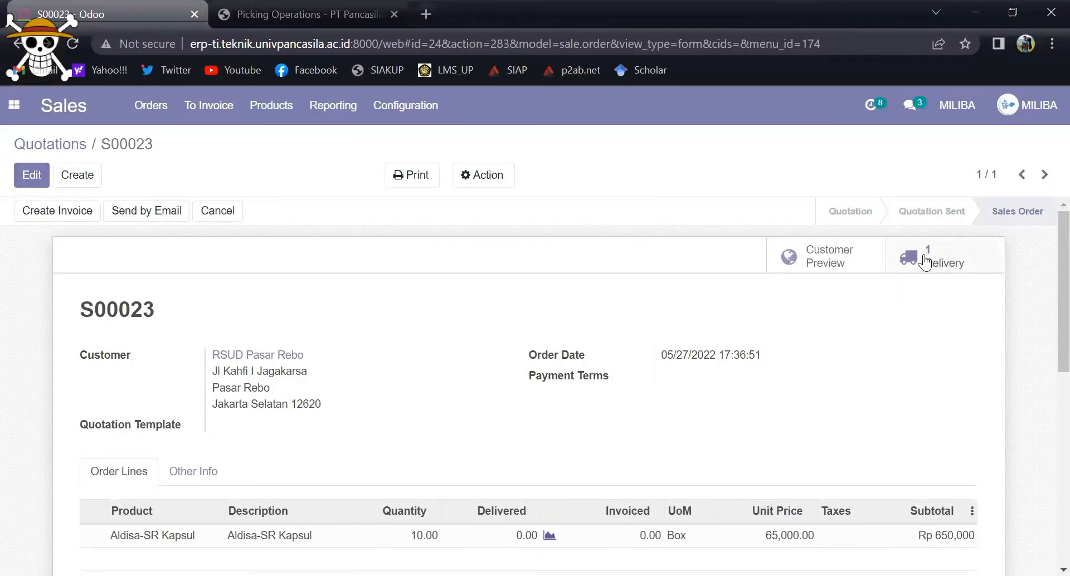
Step: Open the delivery order linked to the sales order and review its detailed operations for Aldisa-SR Kapsul
click(925, 254)
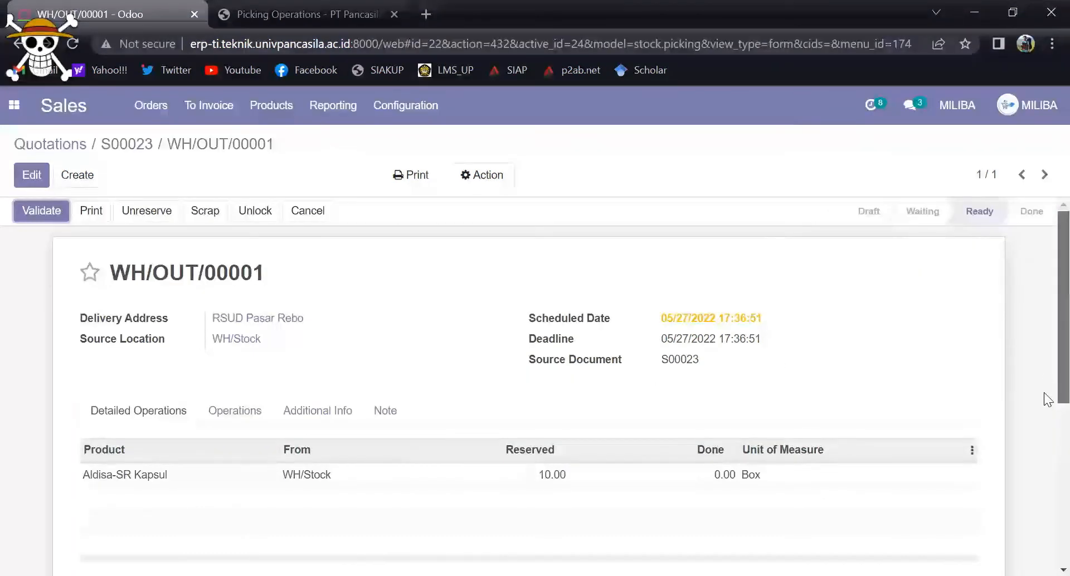
scroll(1046, 345, down, 2)
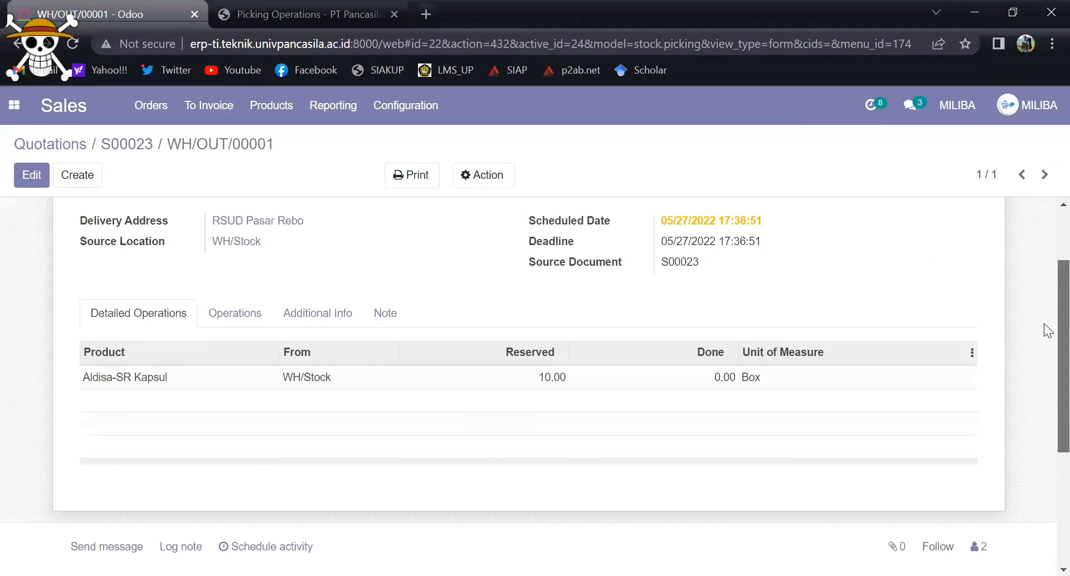
scroll(1047, 330, up, 2)
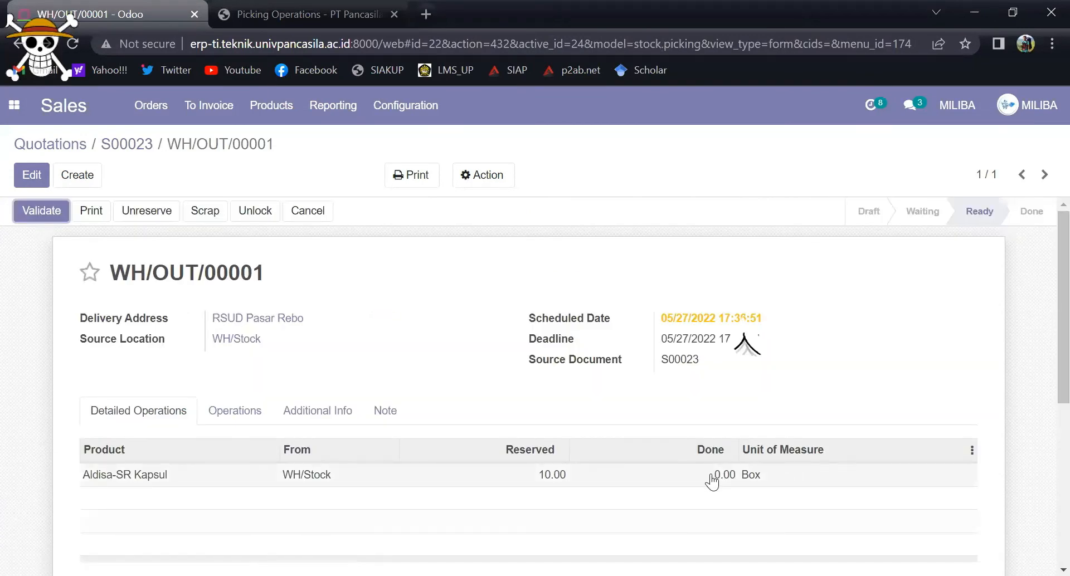
scroll(1046, 317, down, 1)
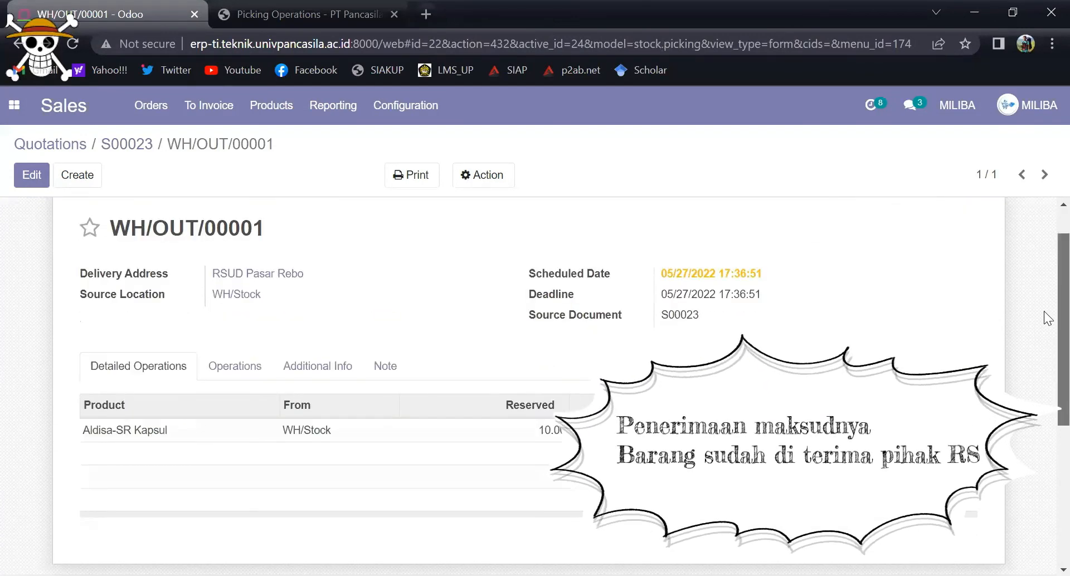
scroll(1046, 317, up, 1)
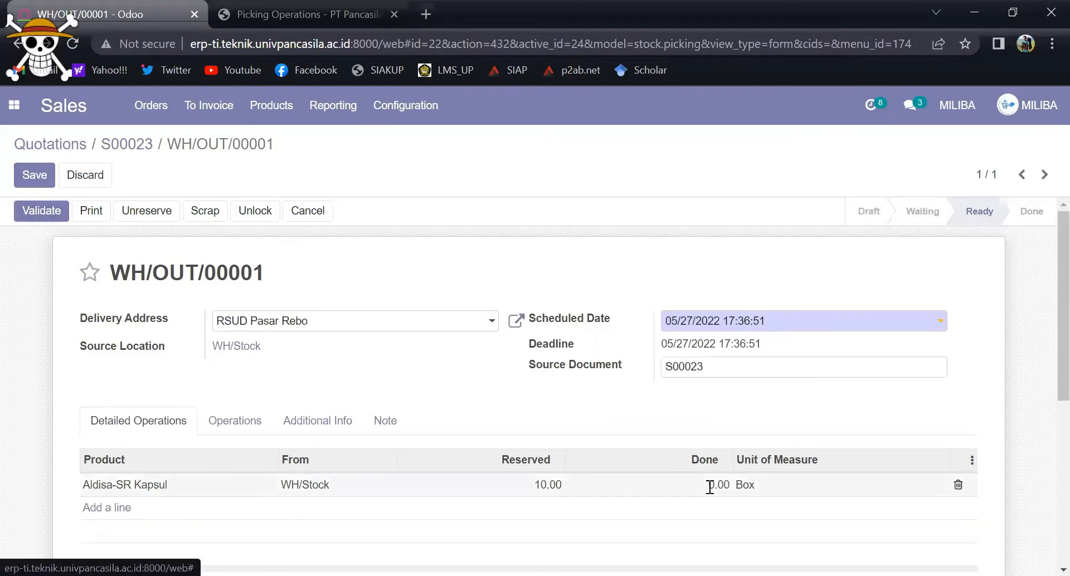
Step: Set the Done quantity of Aldisa-SR Kapsul to 10 in the delivery order and save it
click(710, 487)
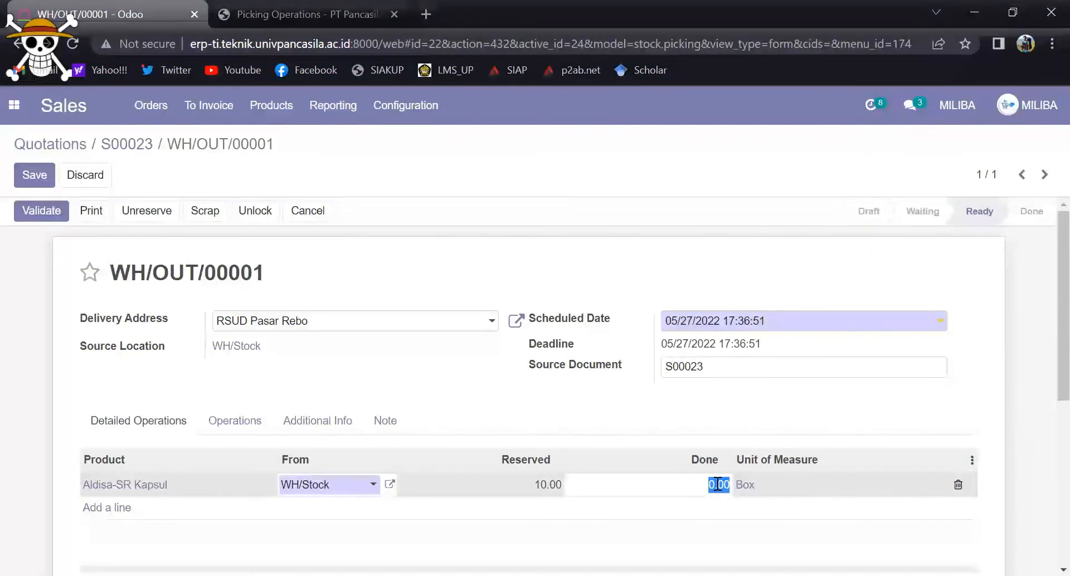
text(10)
click(41, 178)
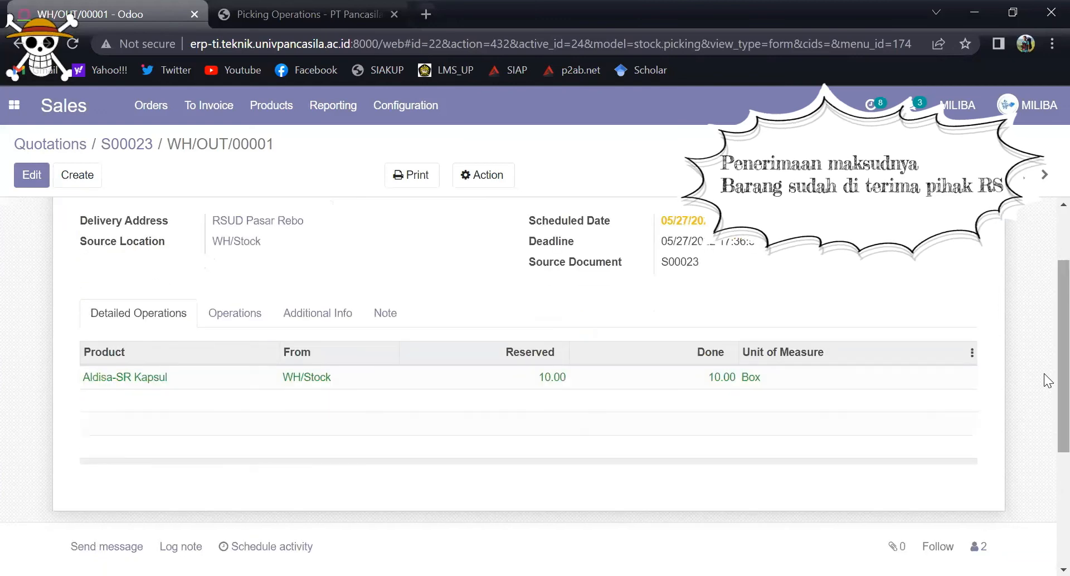
mouse_move(1045, 327)
mouse_down()
mouse_move(1043, 440)
mouse_move(1046, 316)
mouse_up()
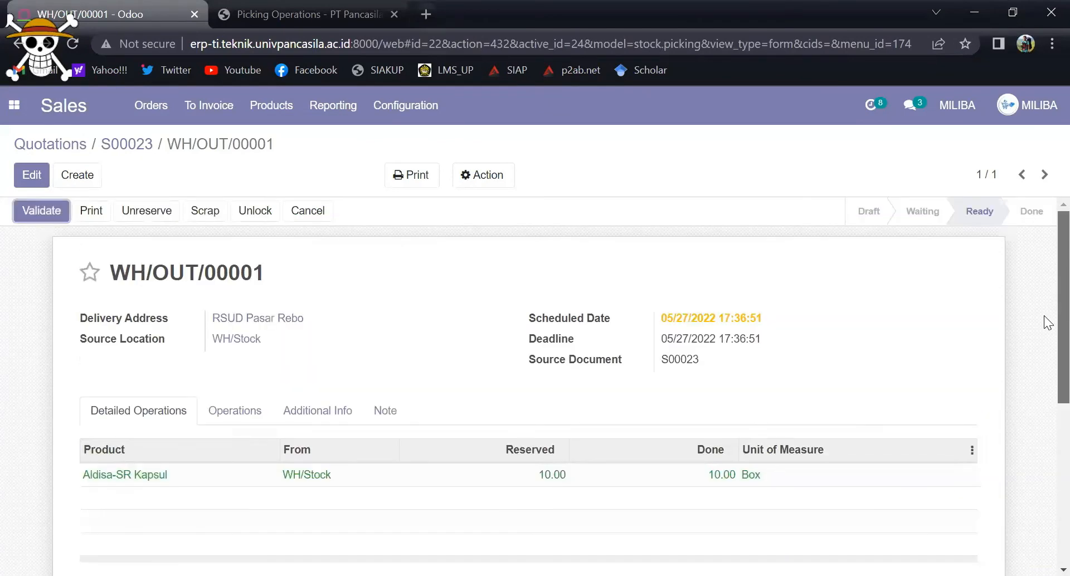
Step: Validate the delivery order for RSUD Pasar Rebo with SMS confirmation and open its printed Picking Operations report
click(59, 213)
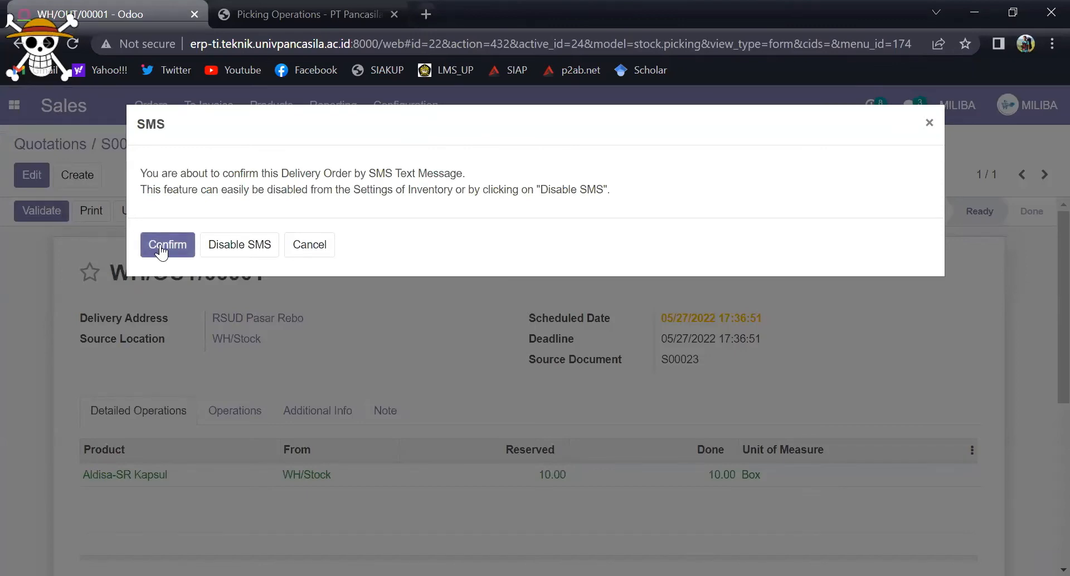
click(160, 245)
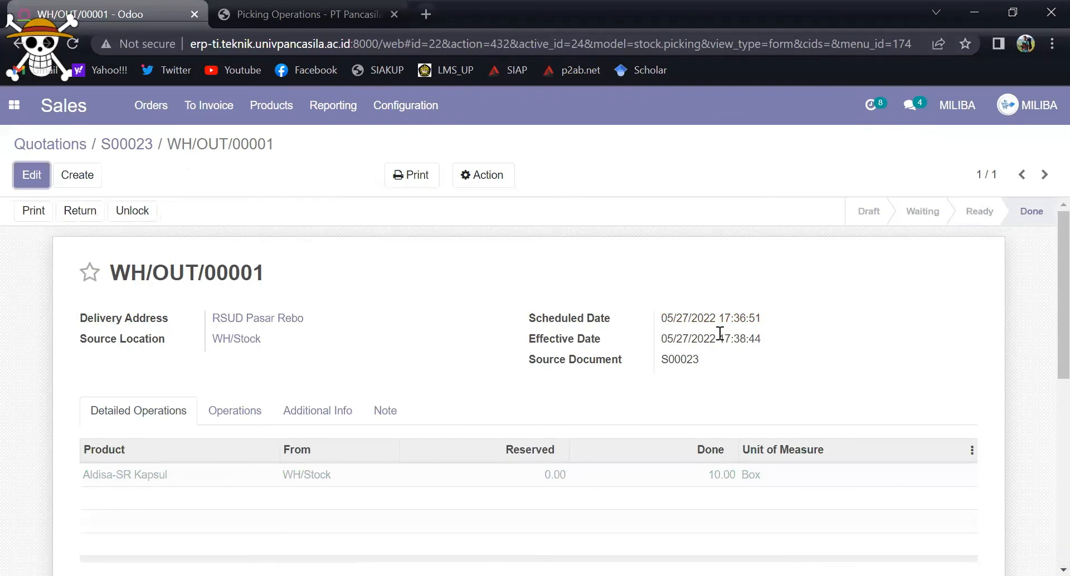
click(411, 183)
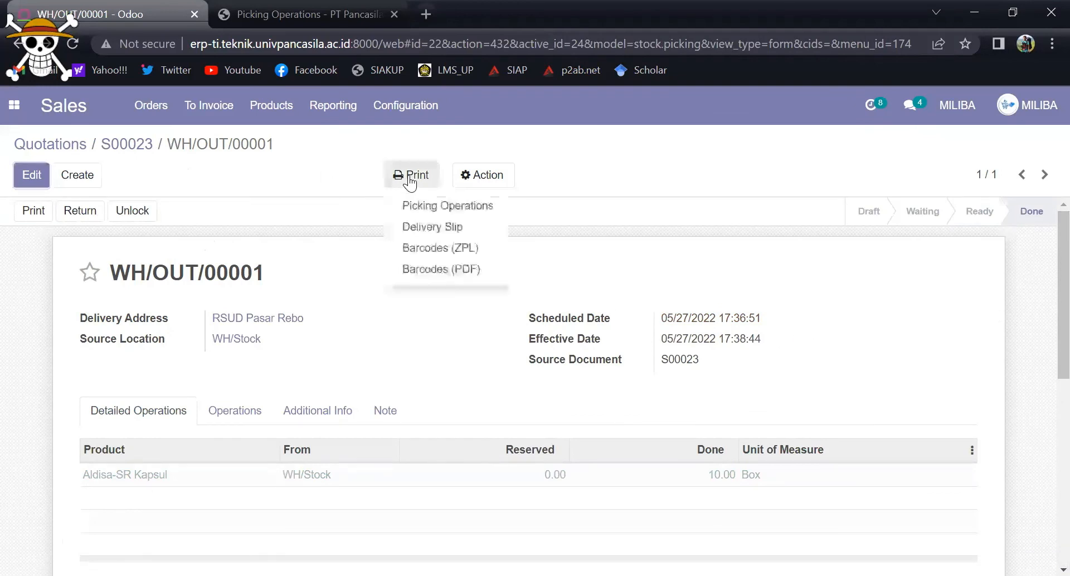
click(424, 206)
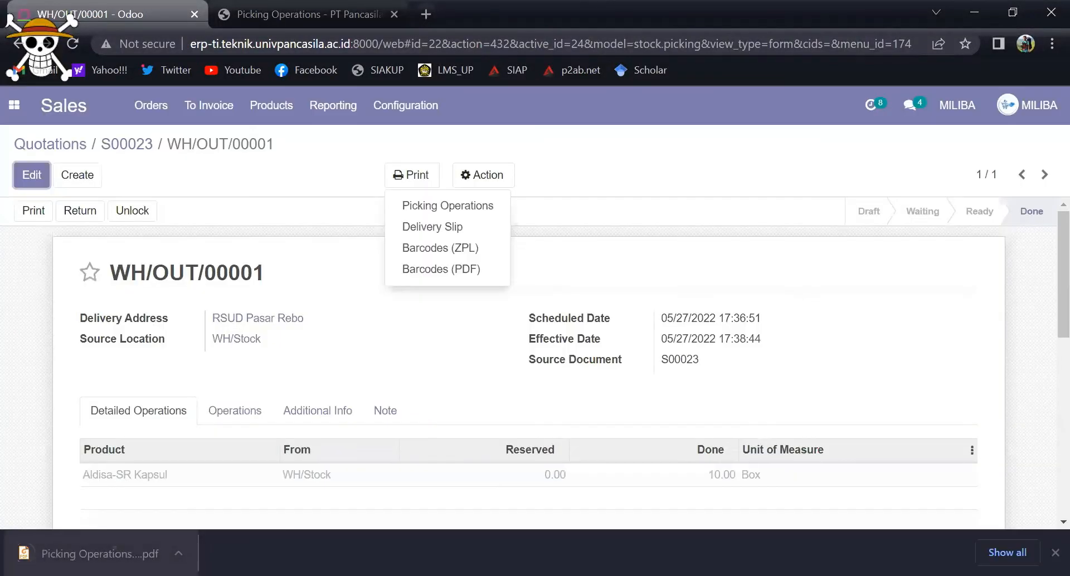
click(114, 553)
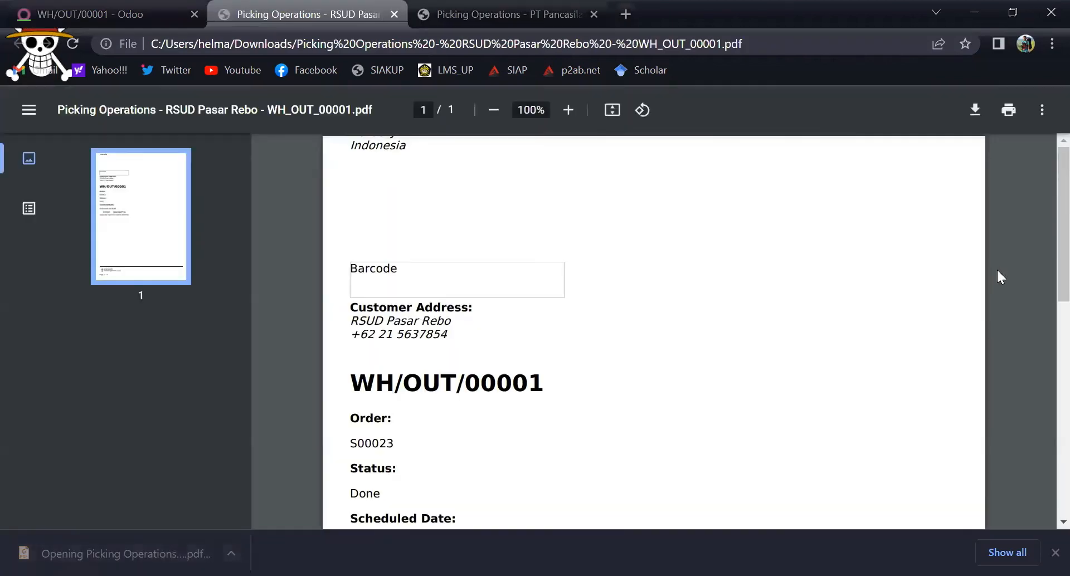
Step: Review the customer, order, status, scheduled date and product line in the Picking Operations PDF
scroll(1043, 248, down, 2)
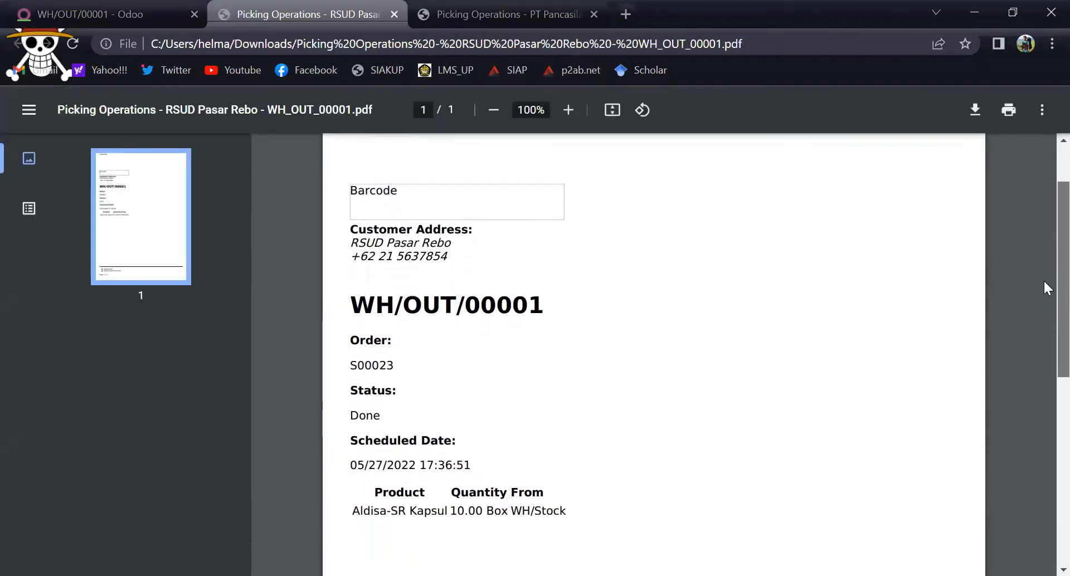
scroll(1044, 284, down, 1)
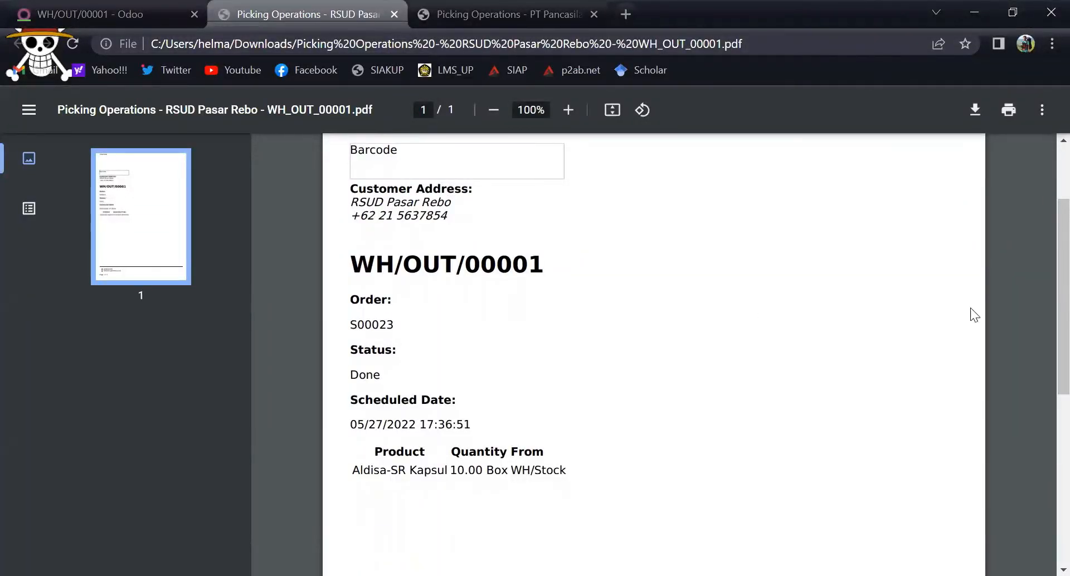
scroll(1044, 318, down, 1)
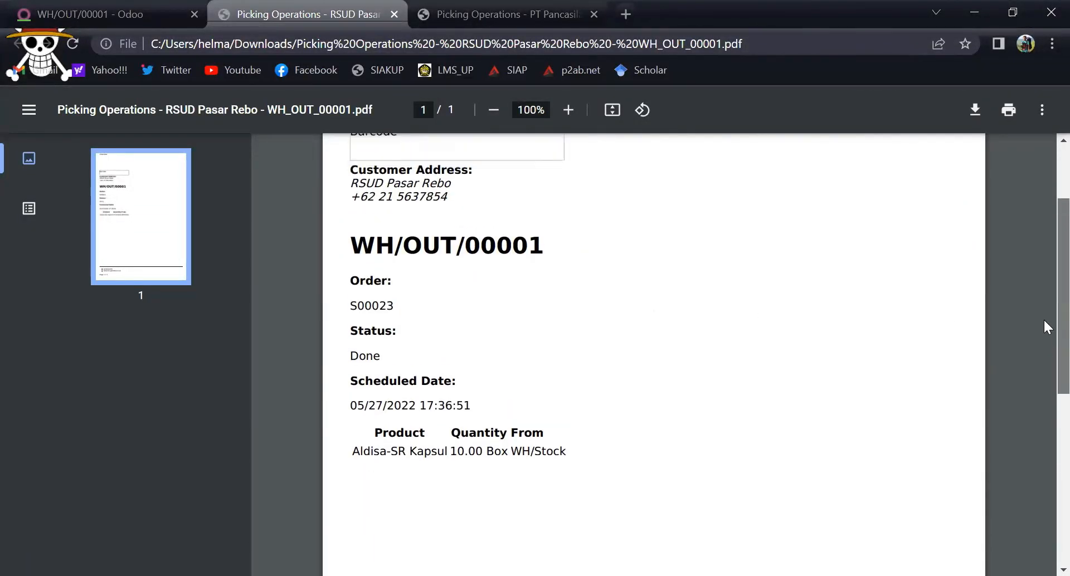
scroll(1045, 322, up, 2)
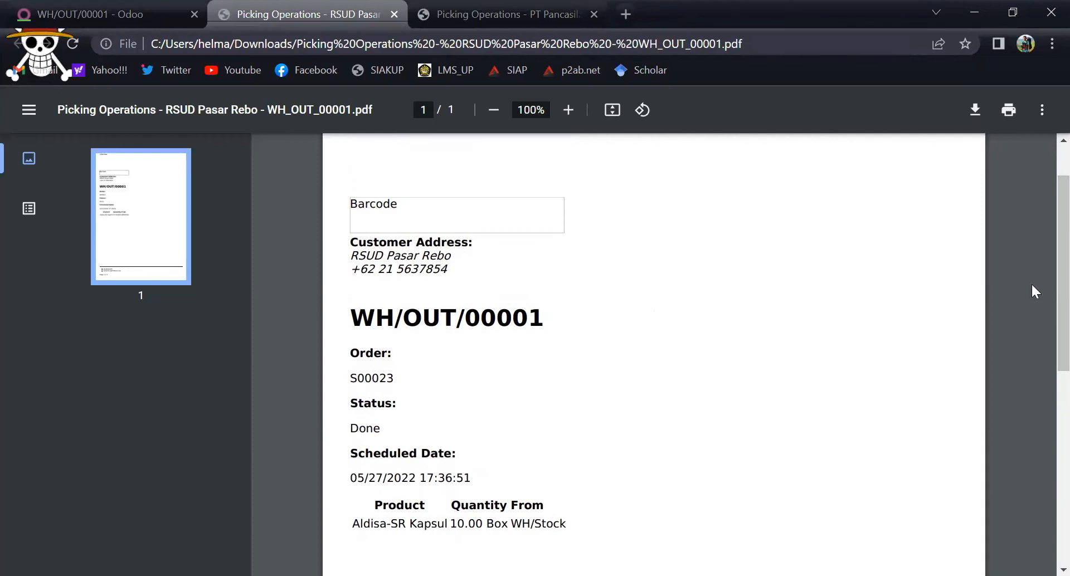
scroll(1044, 240, up, 1)
scroll(1044, 262, down, 1)
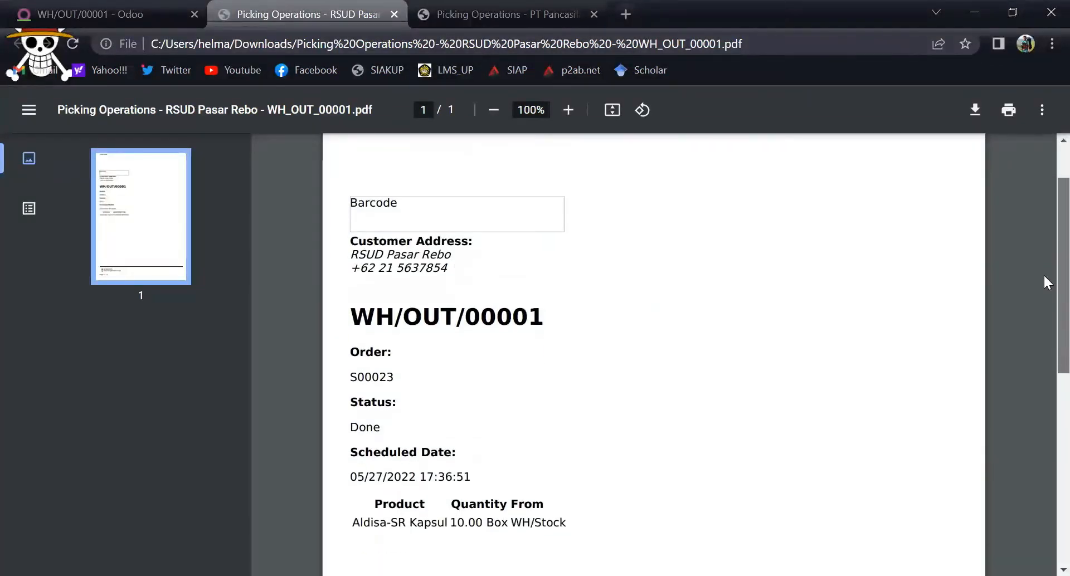
scroll(1045, 277, down, 1)
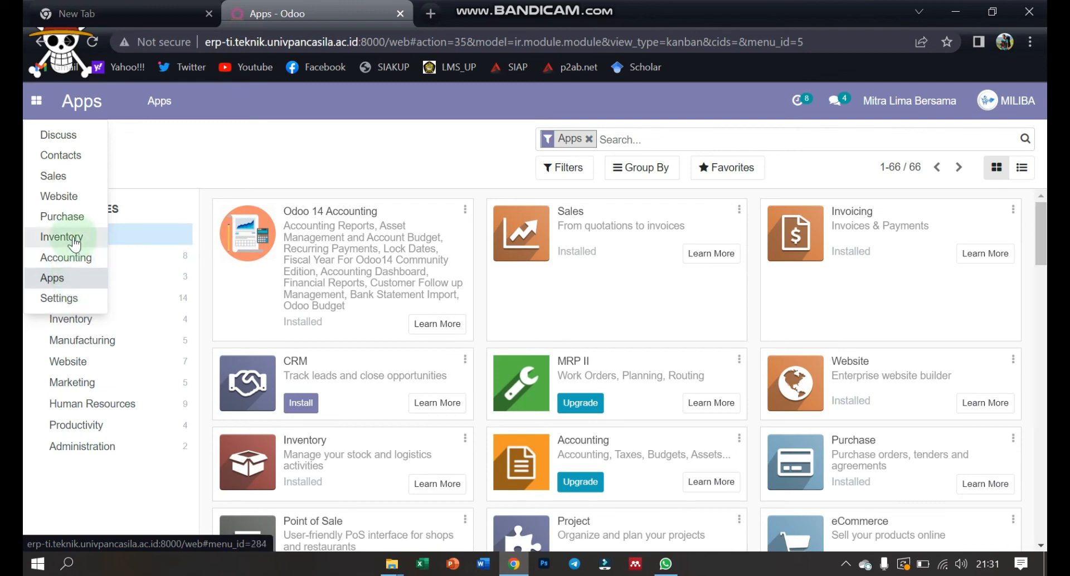
Step: Open the Units of Measure list from the Inventory product settings, discarding the unsaved settings change
click(66, 306)
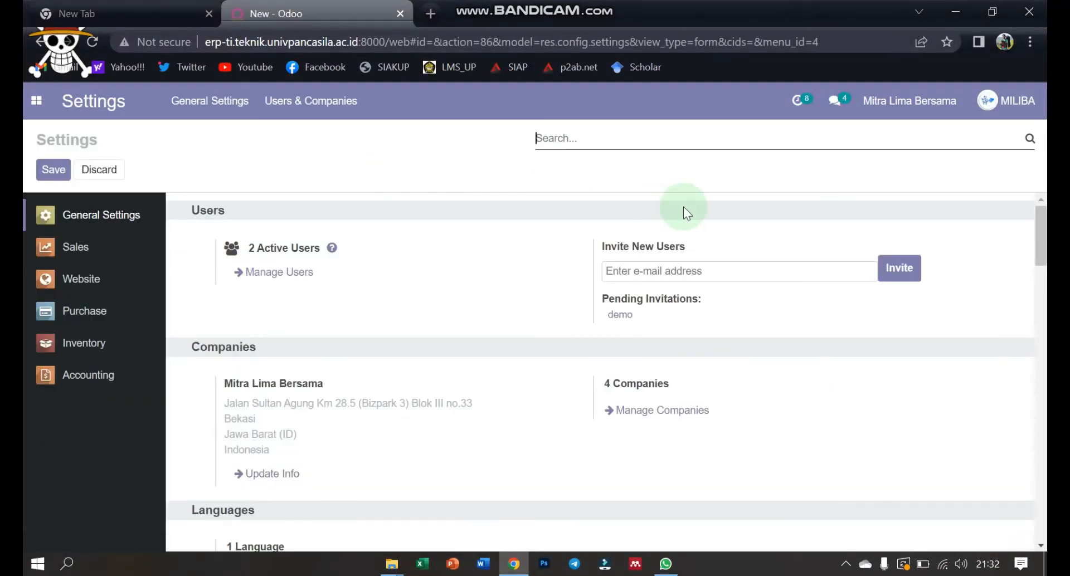
click(72, 342)
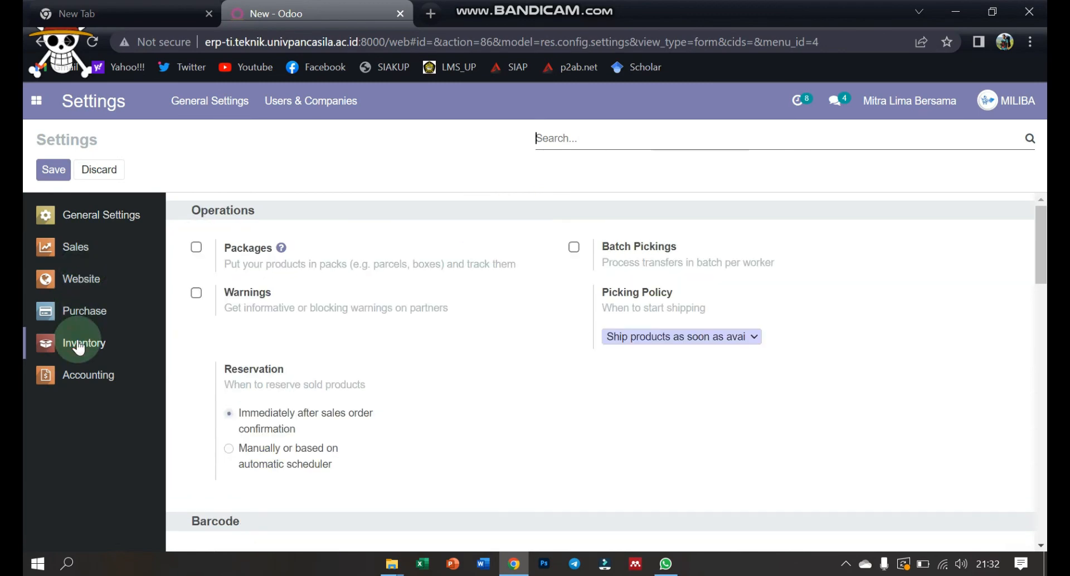
drag(1041, 245, 1042, 416)
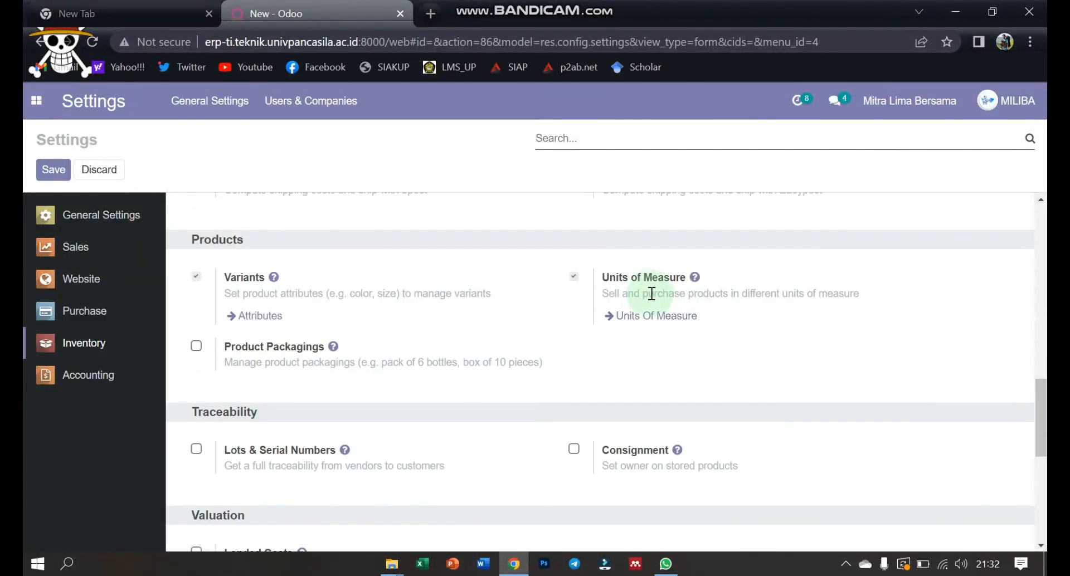
click(573, 277)
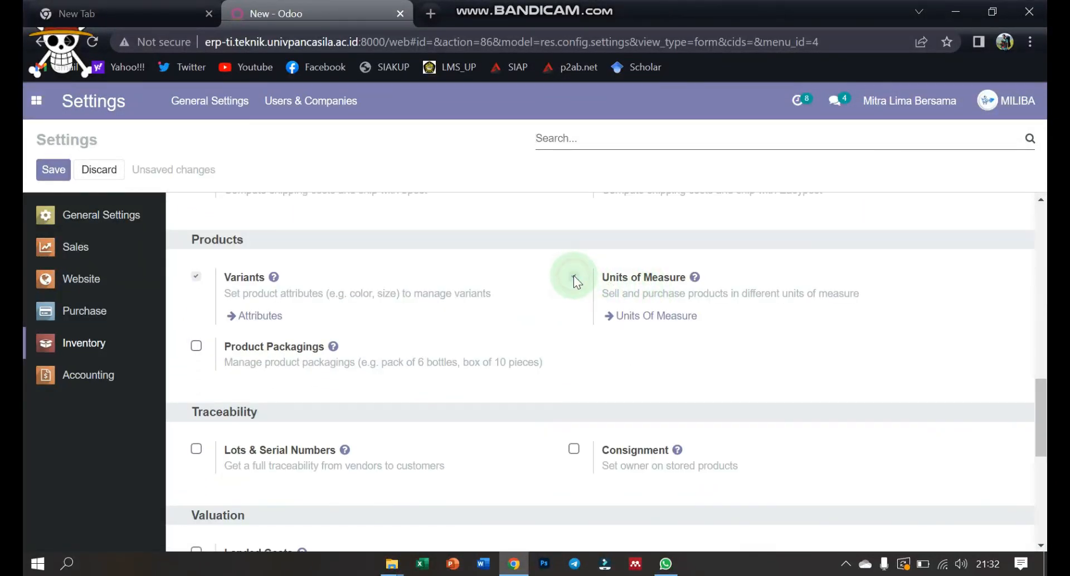
click(650, 316)
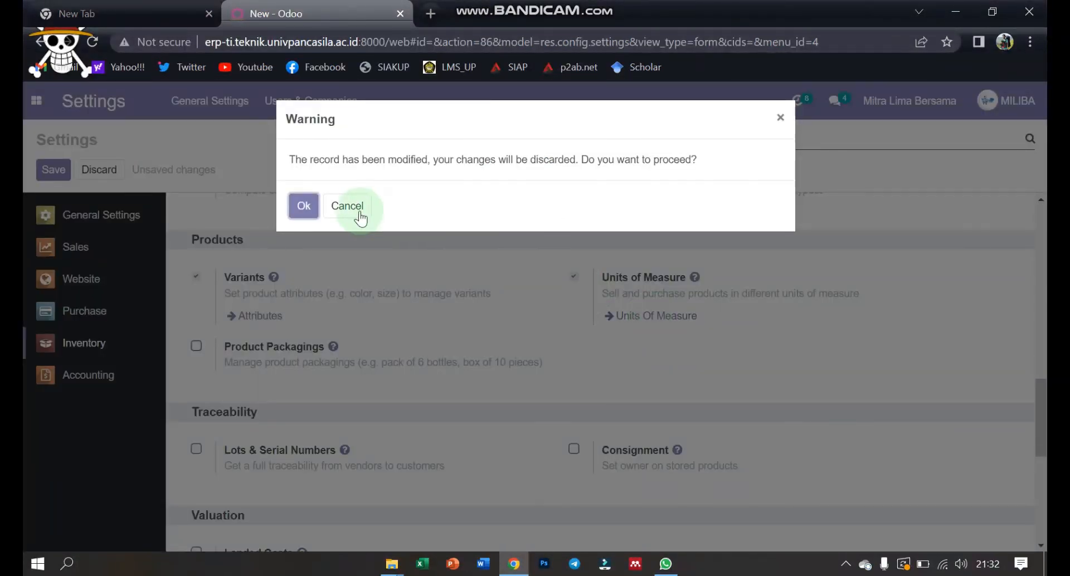
click(304, 206)
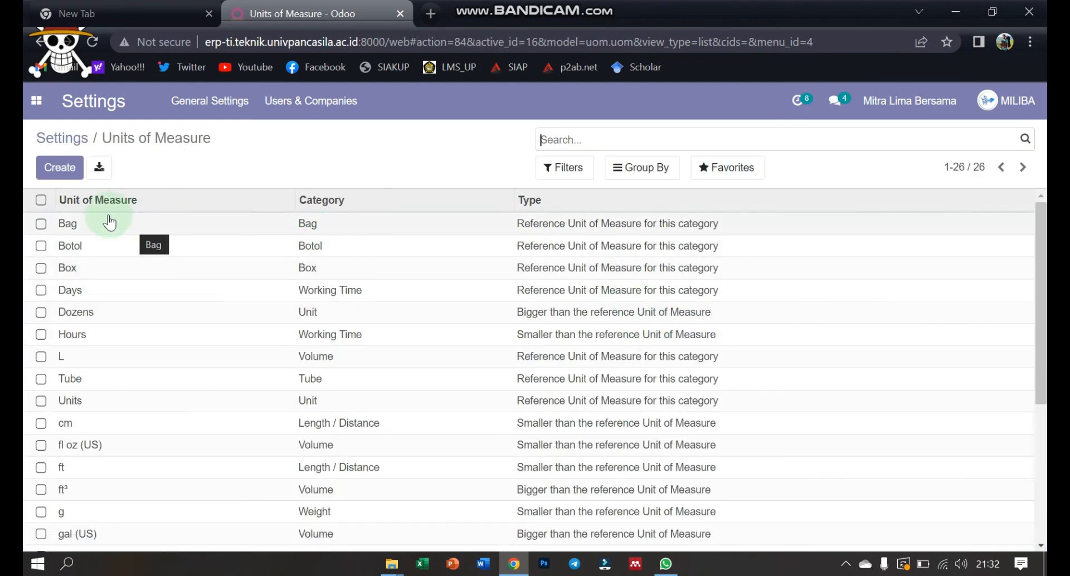
click(69, 177)
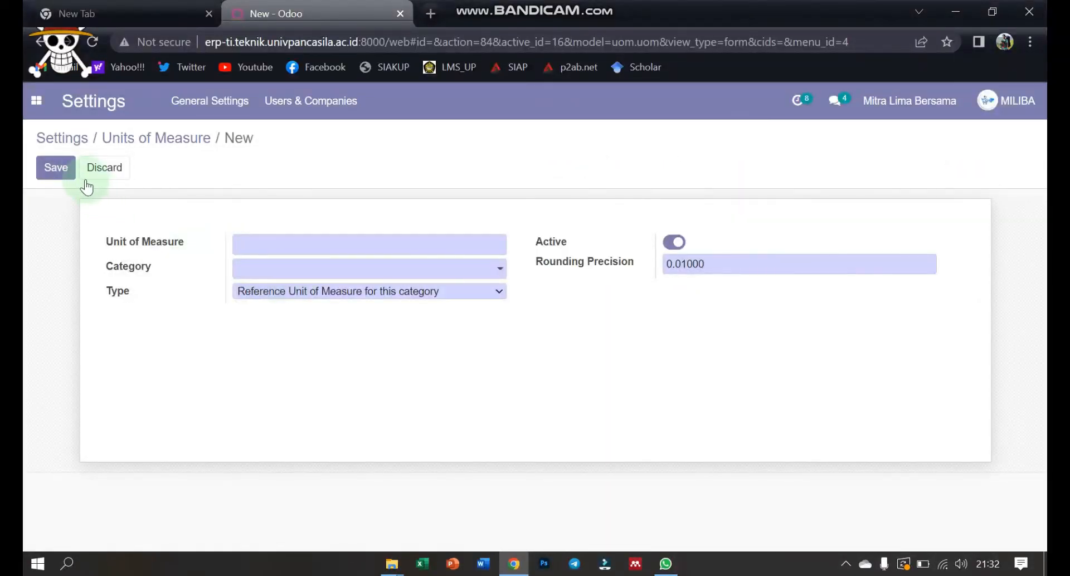
click(72, 169)
click(102, 168)
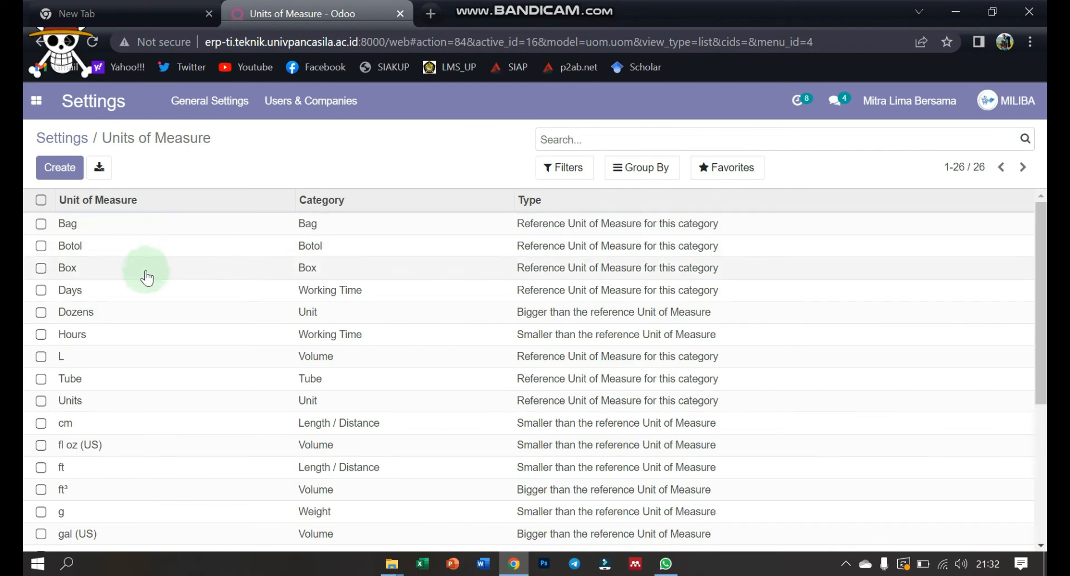
Step: Open the company's public home page from the Website module and look through its sections
click(253, 172)
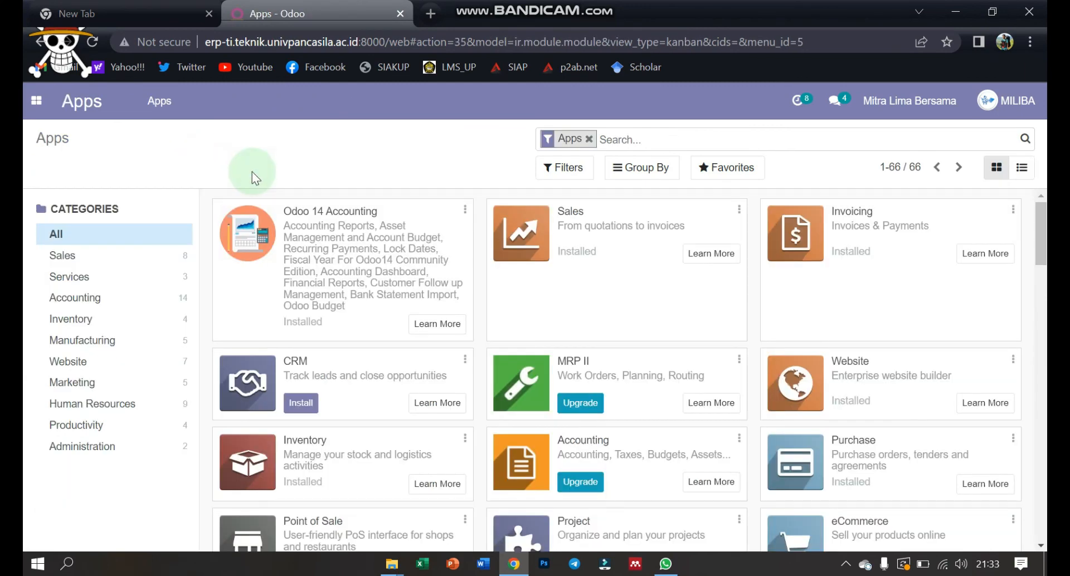
click(42, 113)
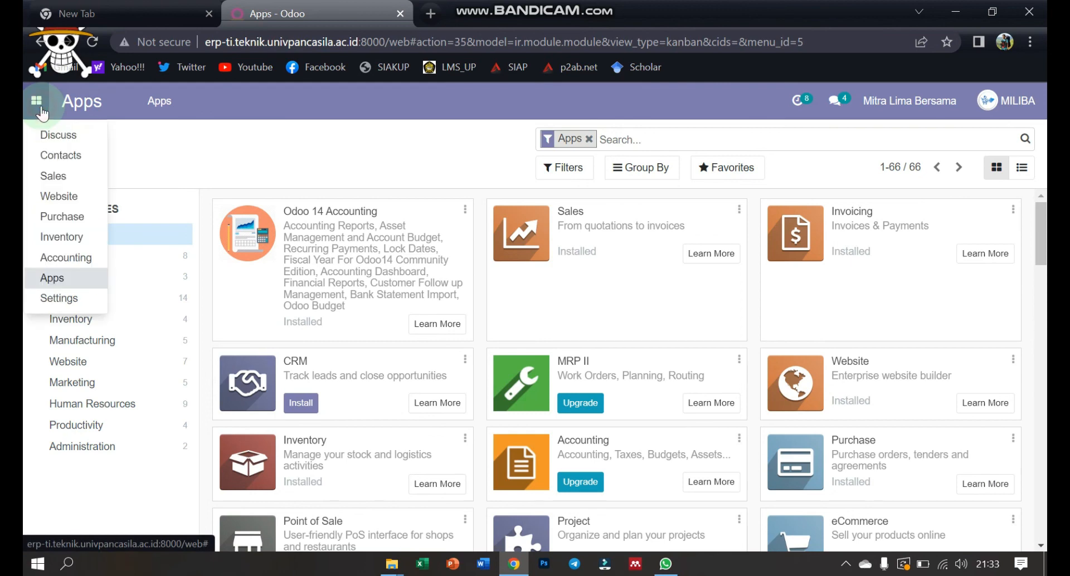
click(61, 191)
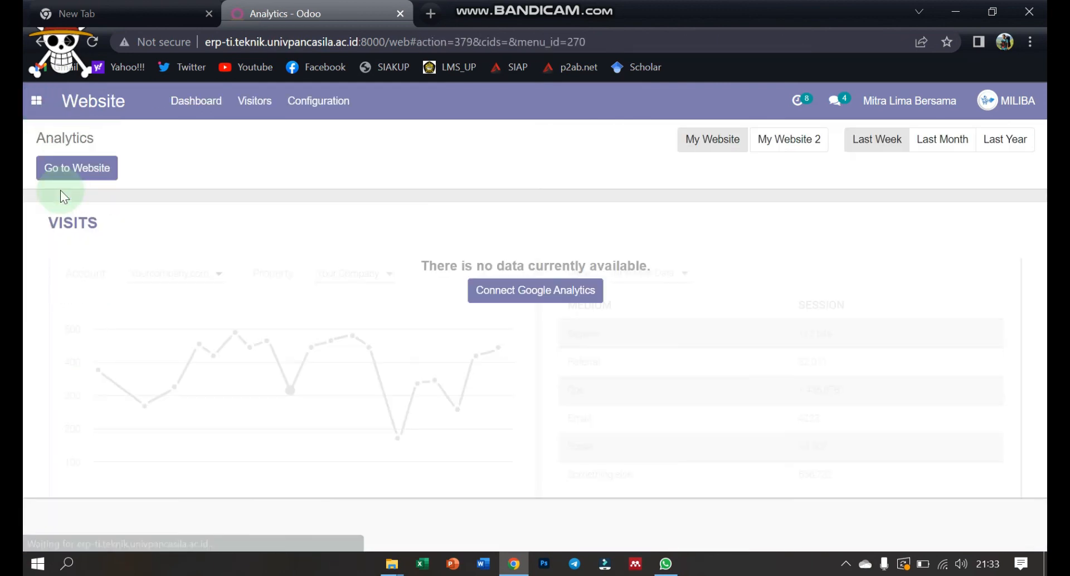
click(108, 180)
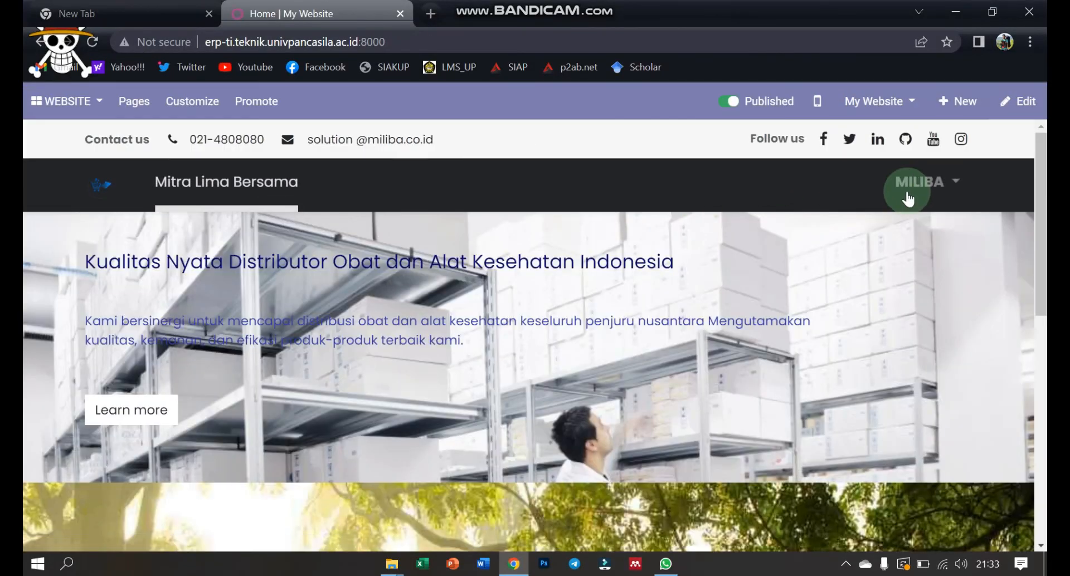
click(1044, 307)
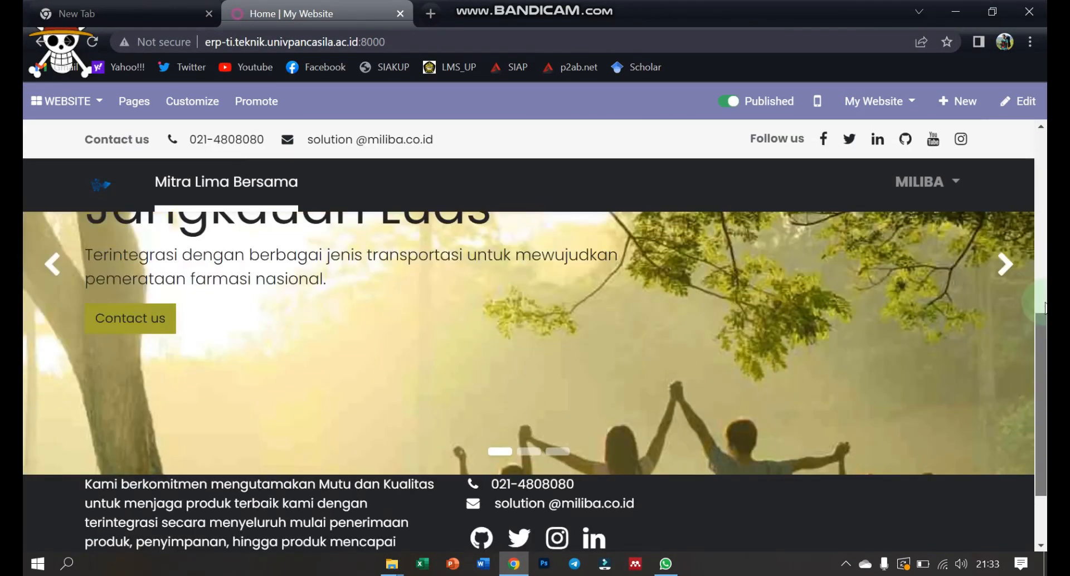
click(1043, 177)
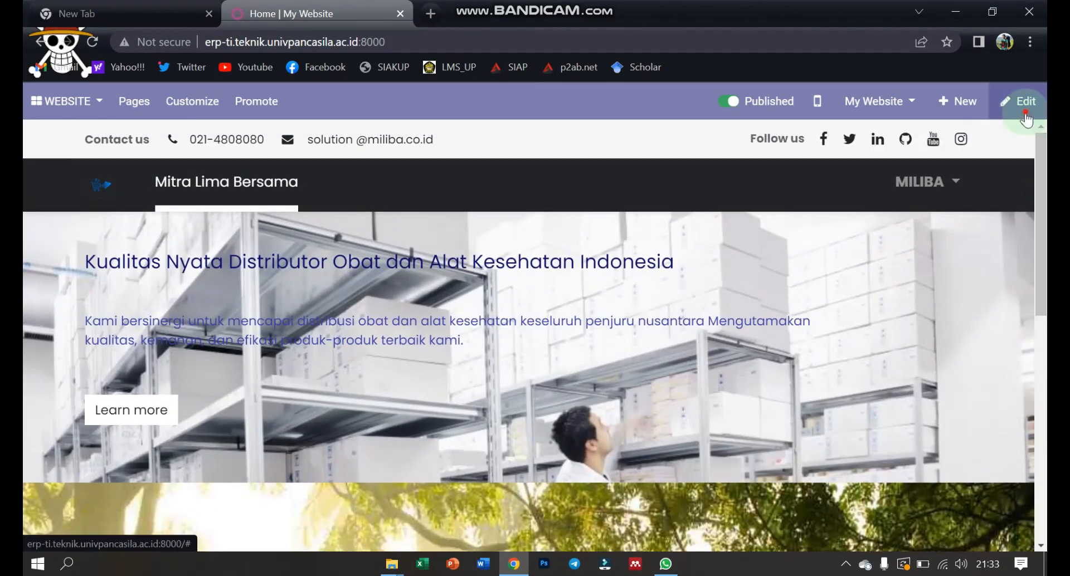
Step: Open the home page in the website editor, browse the building blocks and page content, and save the page
click(1024, 109)
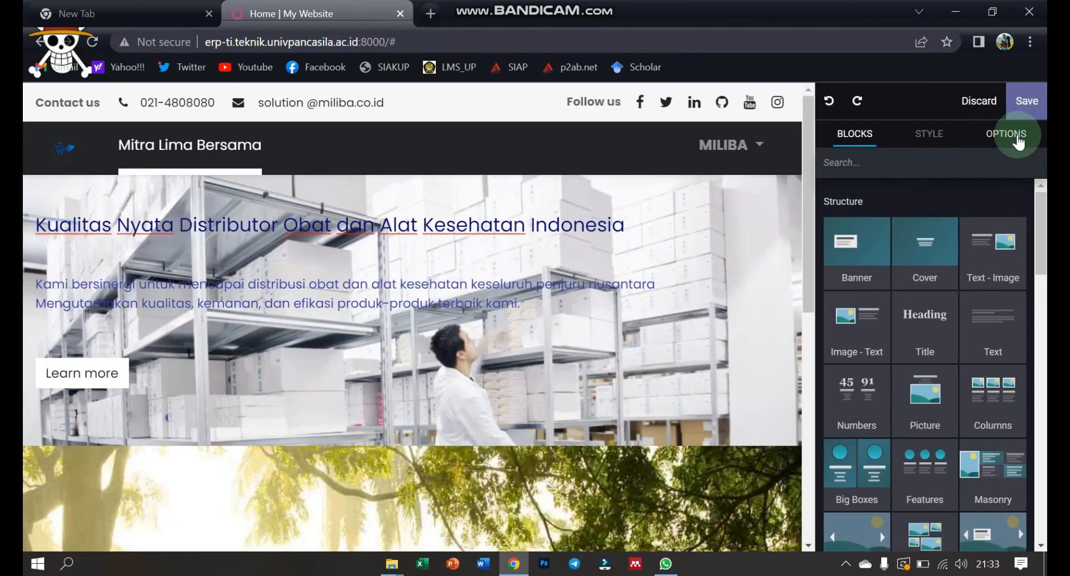
drag(1038, 212, 1043, 267)
click(939, 149)
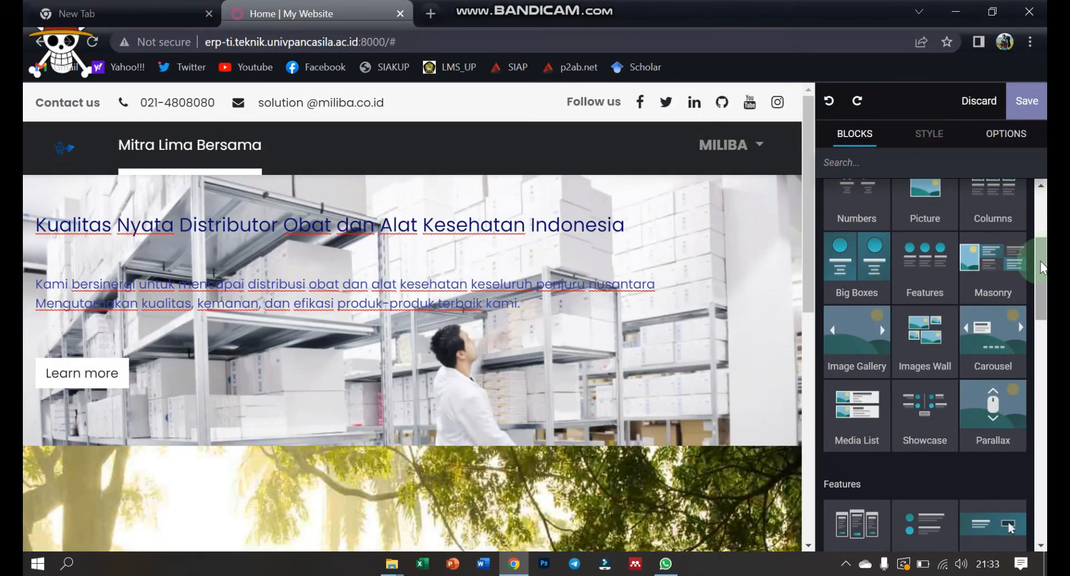
drag(1041, 265, 1041, 209)
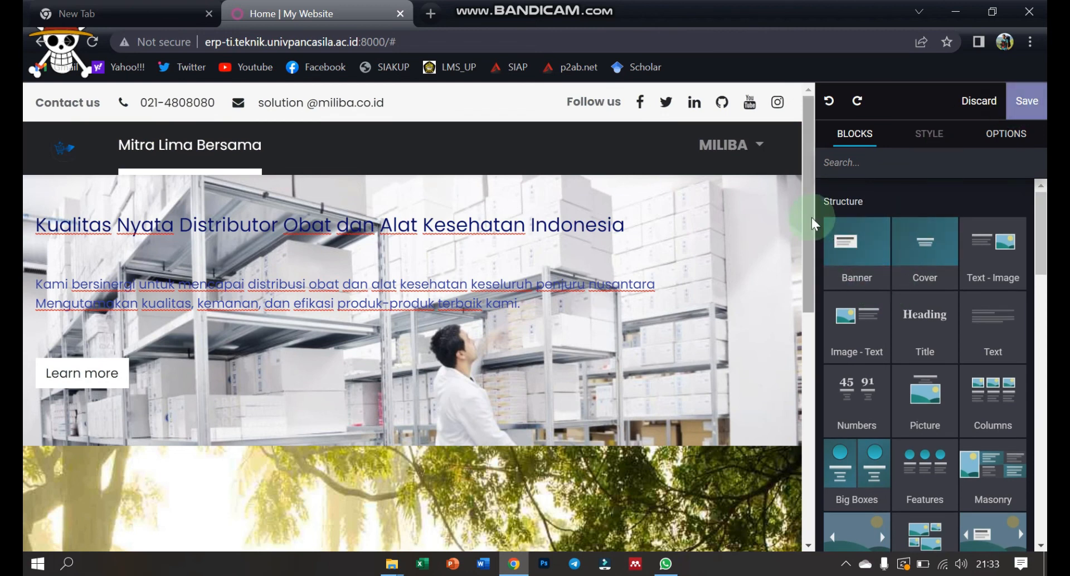
click(807, 322)
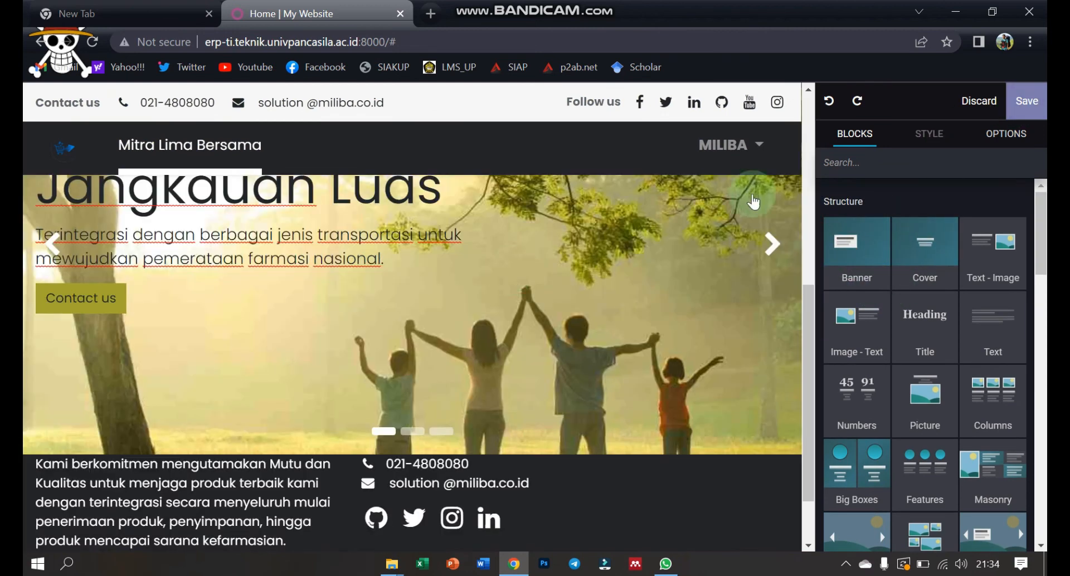
click(1024, 107)
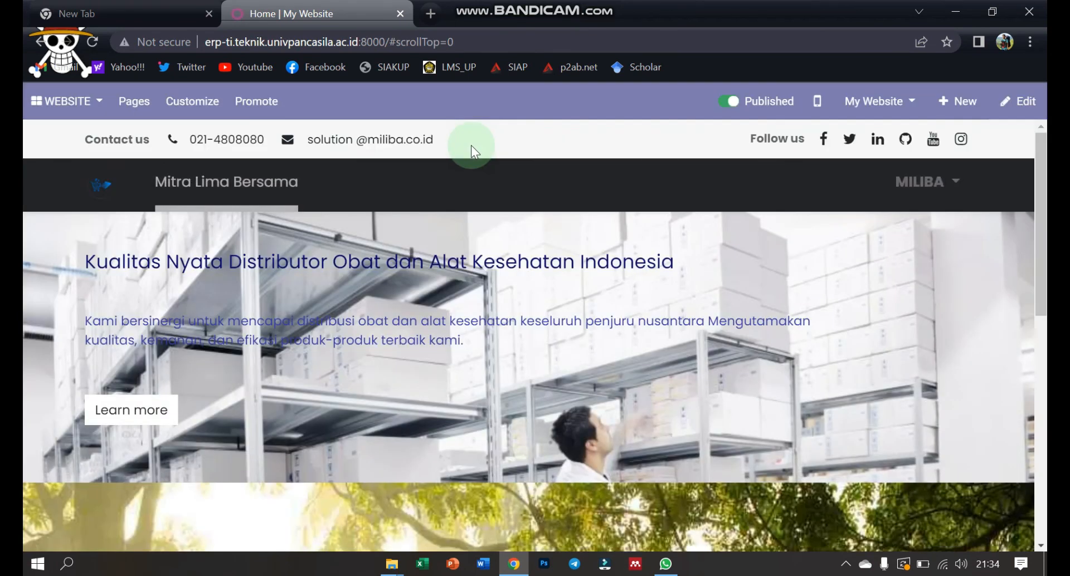
mouse_move(1044, 223)
mouse_down()
mouse_move(1043, 452)
mouse_move(1046, 212)
mouse_move(1045, 277)
mouse_move(1045, 223)
mouse_move(1034, 213)
mouse_move(1046, 231)
mouse_up()
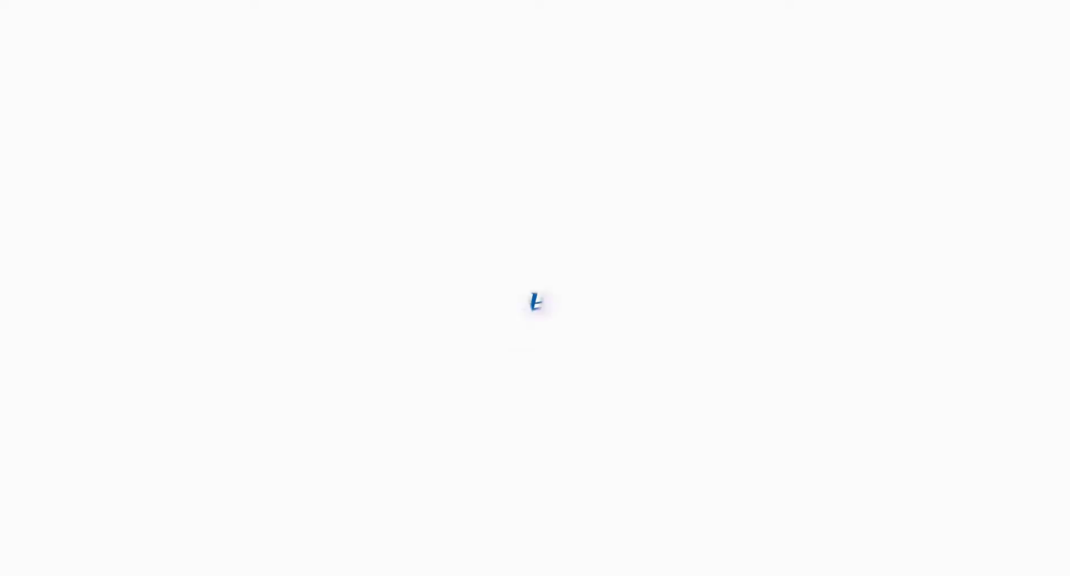